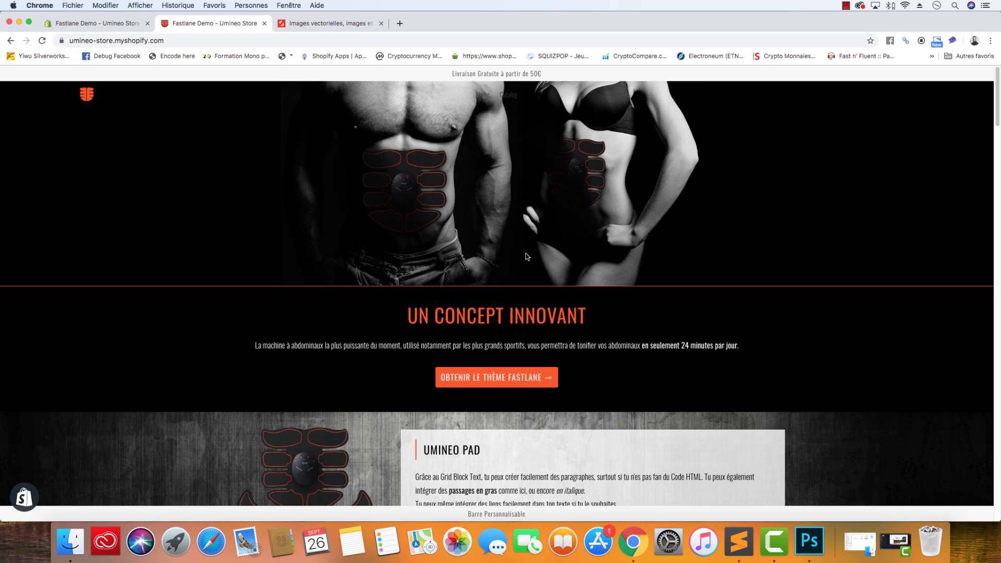
# Examine the storefront home page sections, from the concept banner through the grid blocks to the 50% offer block above the product
pyautogui.moveTo(405, 312); pyautogui.dragTo(700, 343)
pyautogui.click(640, 340)
pyautogui.scroll(-5, 400, 354)
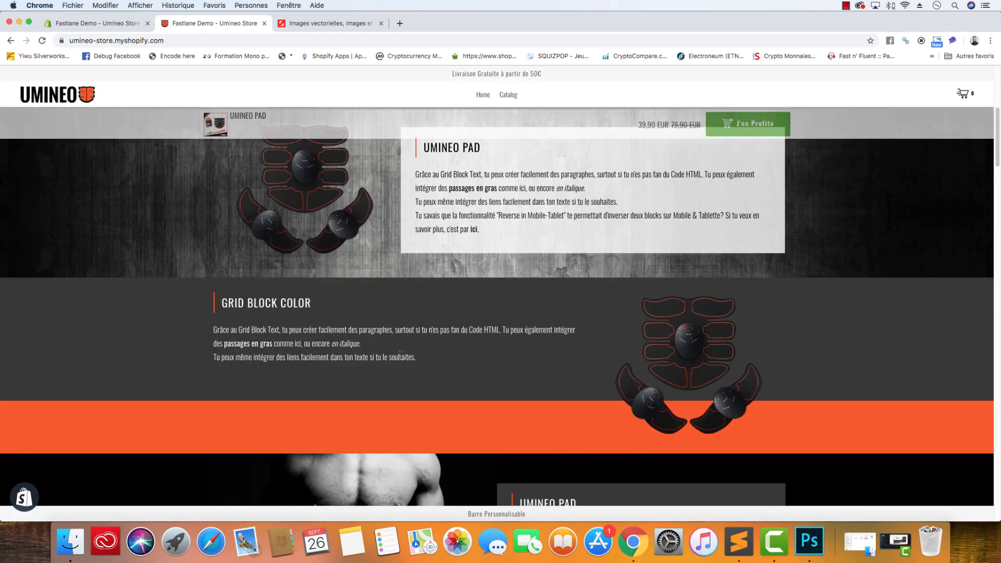
pyautogui.scroll(-10, 400, 355)
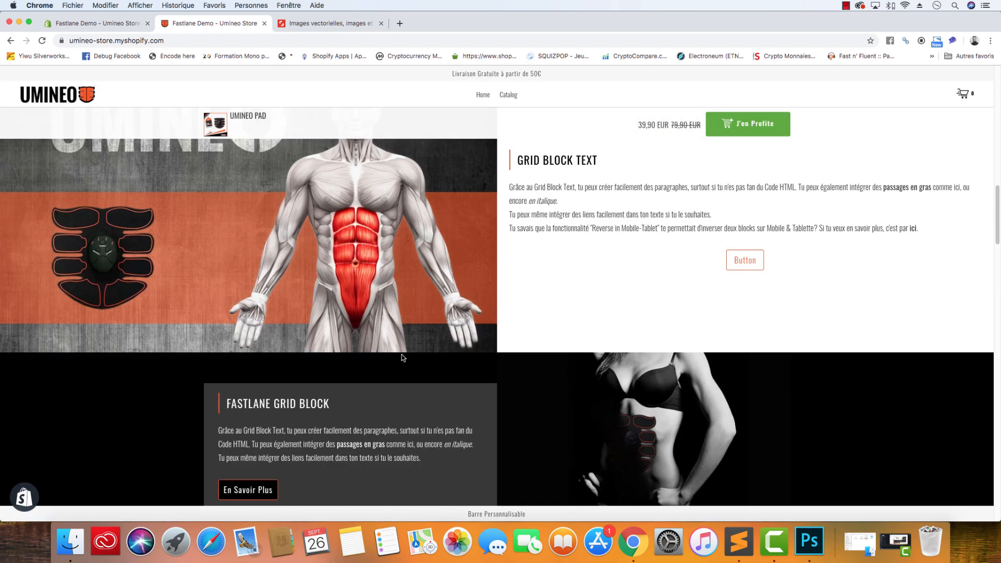
pyautogui.scroll(10, 401, 357)
pyautogui.scroll(-3, 401, 358)
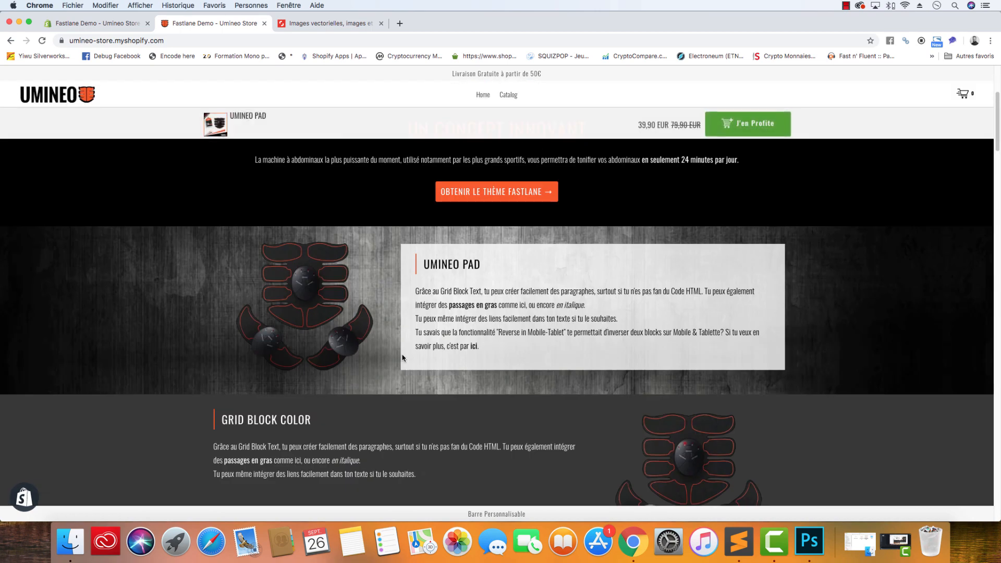
pyautogui.scroll(-3, 402, 358)
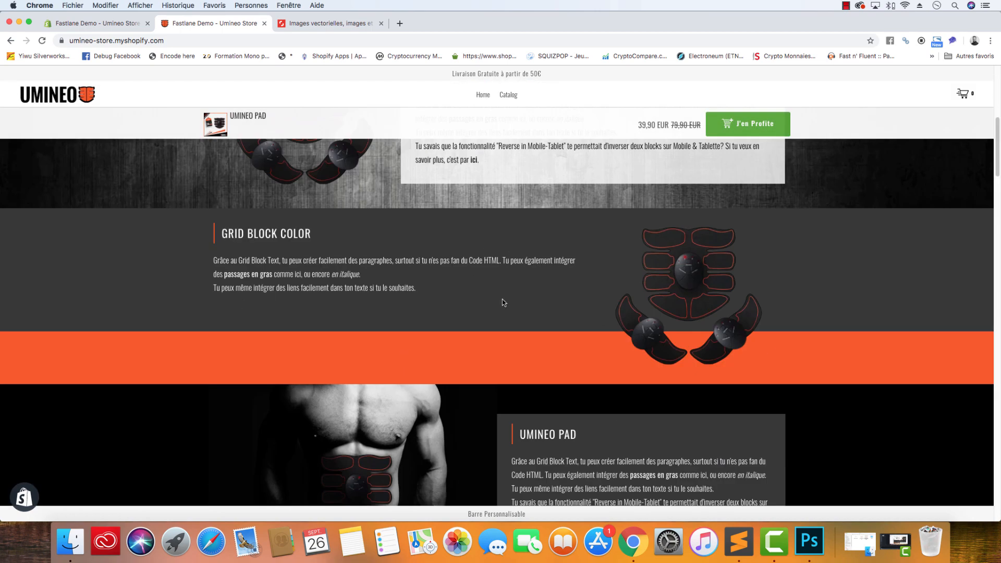
pyautogui.scroll(-4, 385, 361)
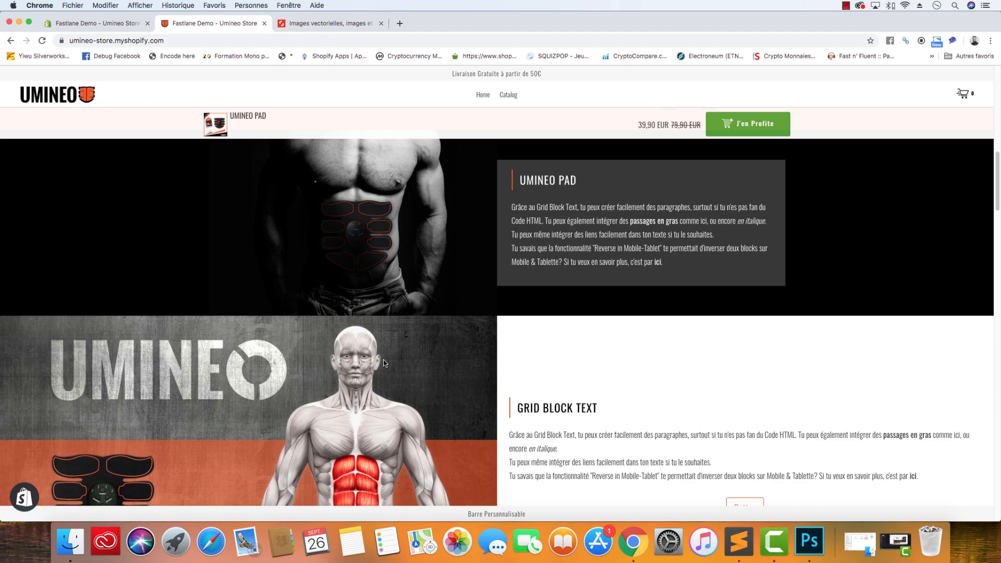
pyautogui.scroll(-3, 386, 360)
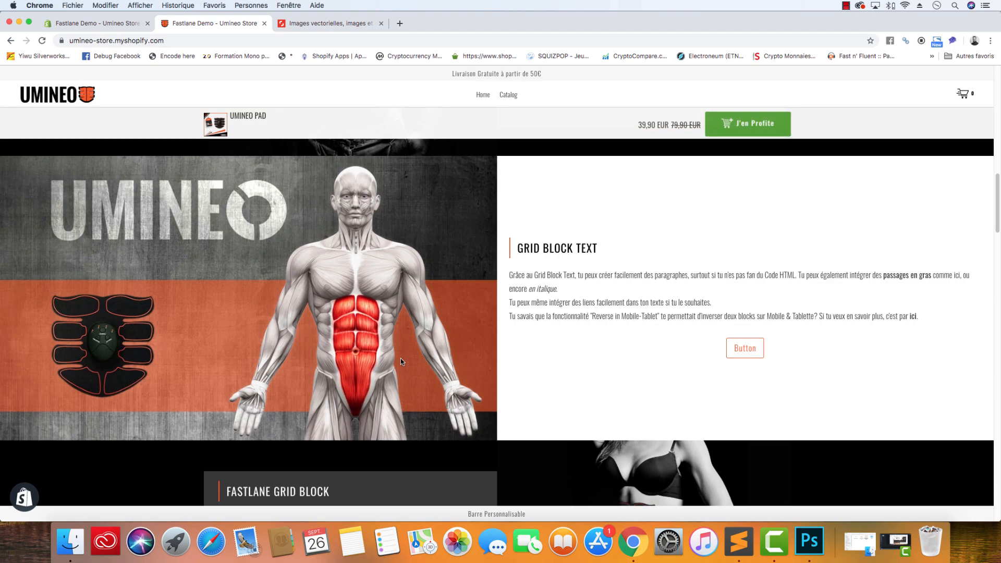
pyautogui.scroll(-10, 402, 360)
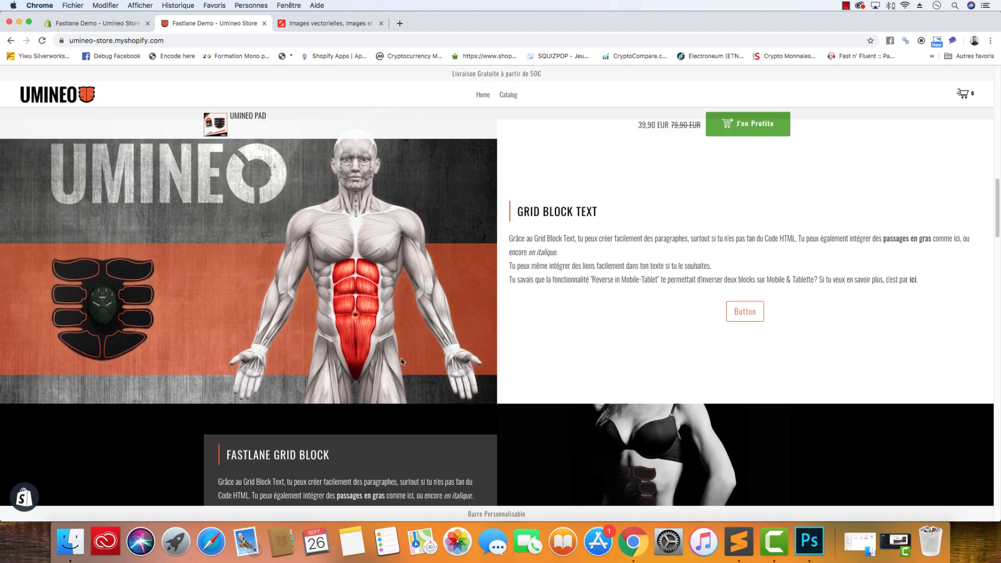
pyautogui.scroll(-4, 430, 364)
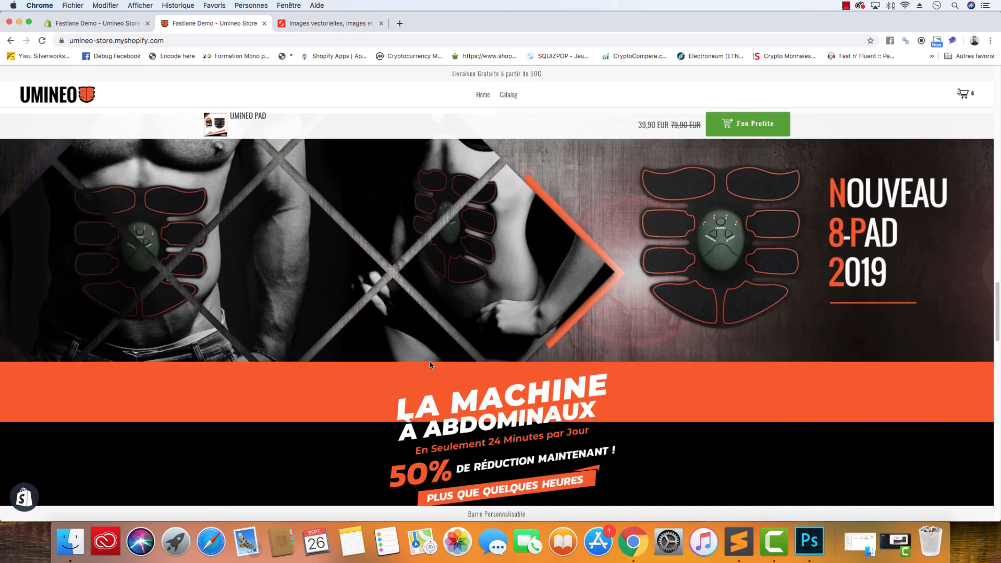
pyautogui.scroll(-1, 770, 243)
pyautogui.scroll(-4, 771, 243)
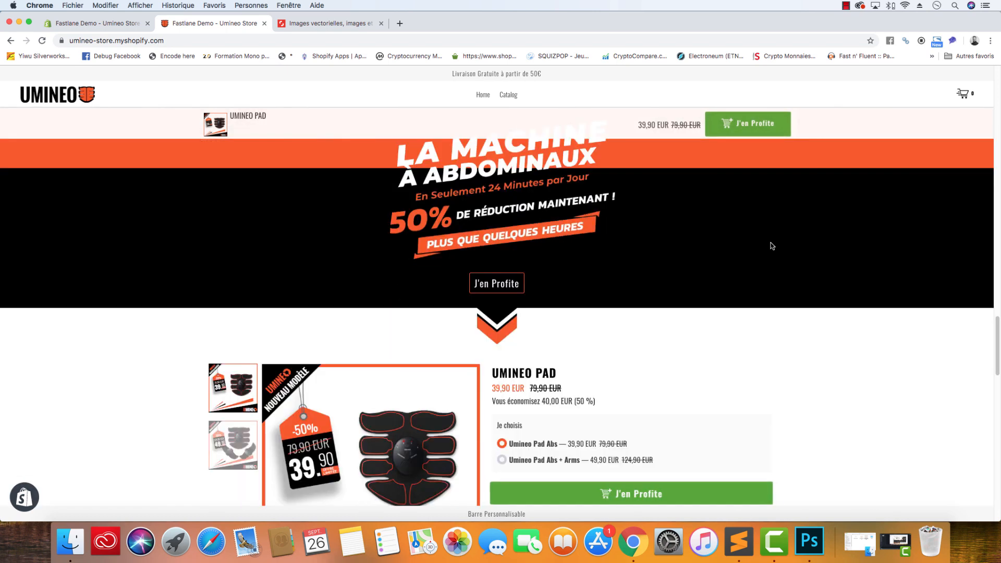
pyautogui.scroll(1, 771, 242)
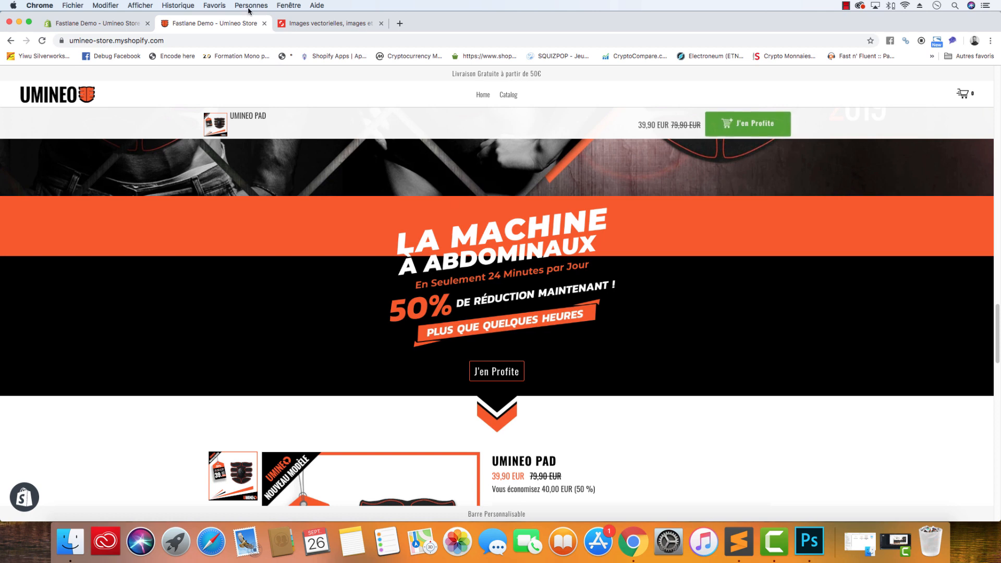
# Switch to the Shopify theme editor and examine the abdominal machine offer block in the home page preview
pyautogui.click(105, 23)
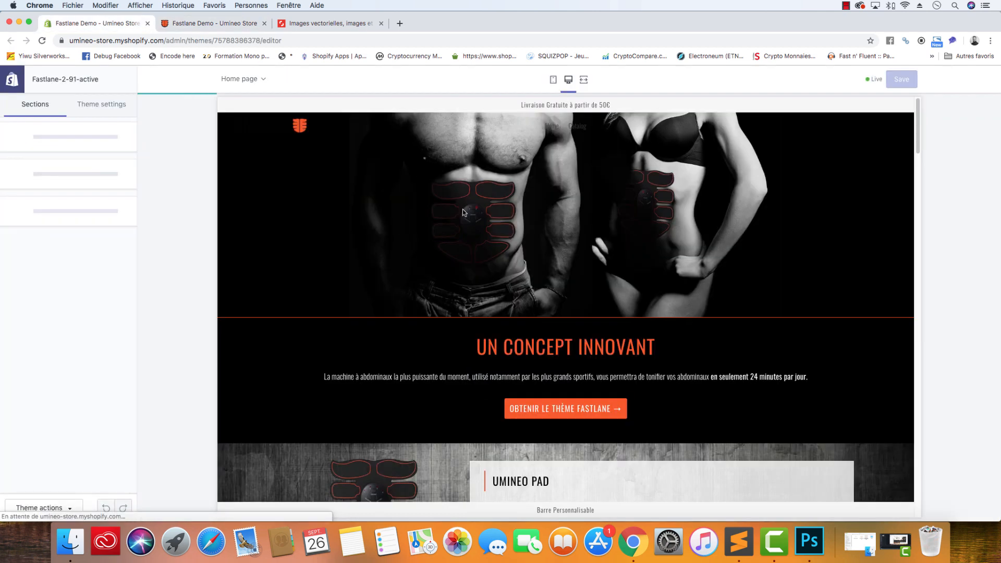
pyautogui.scroll(-3, 506, 240)
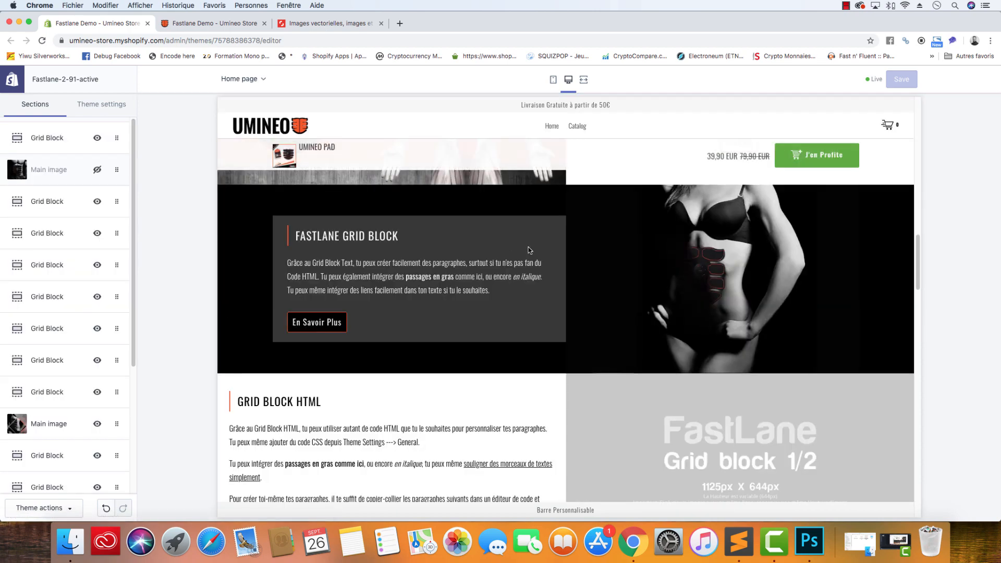
pyautogui.scroll(-8, 530, 251)
pyautogui.scroll(7, 530, 264)
pyautogui.scroll(-7, 532, 265)
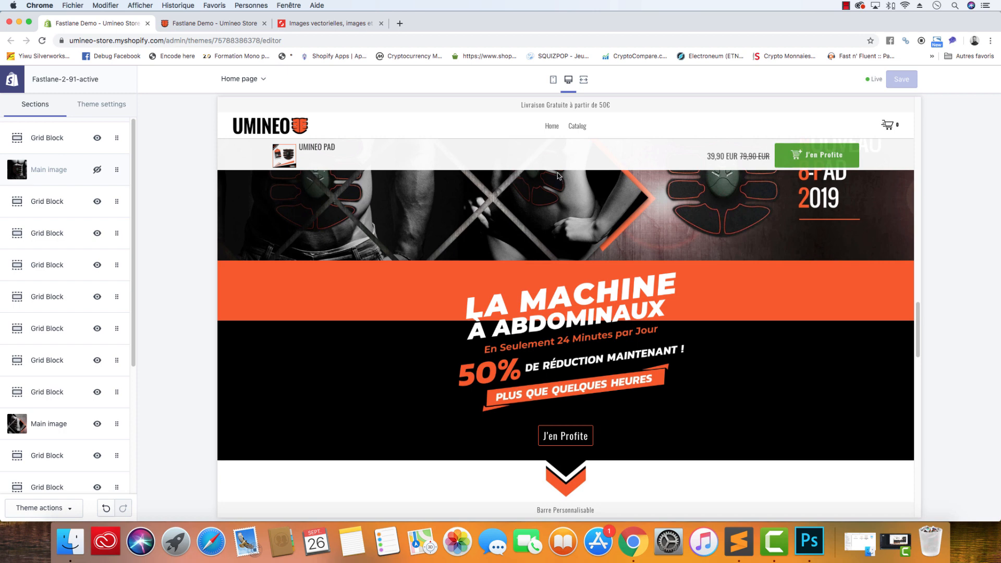
# Check the offer block and the sections below it in the mobile preview, and return to the desktop preview
pyautogui.click(554, 80)
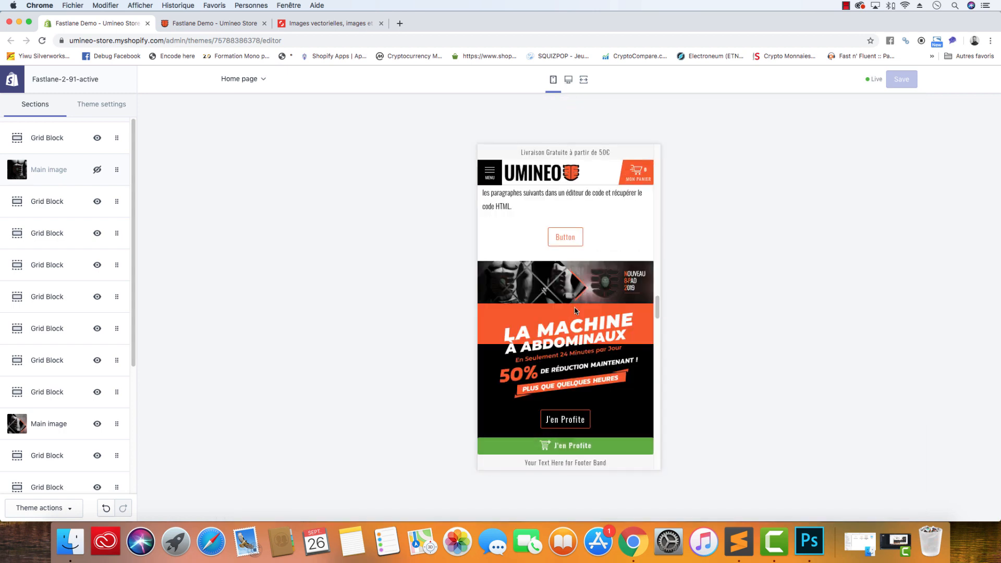
pyautogui.scroll(-1, 575, 310)
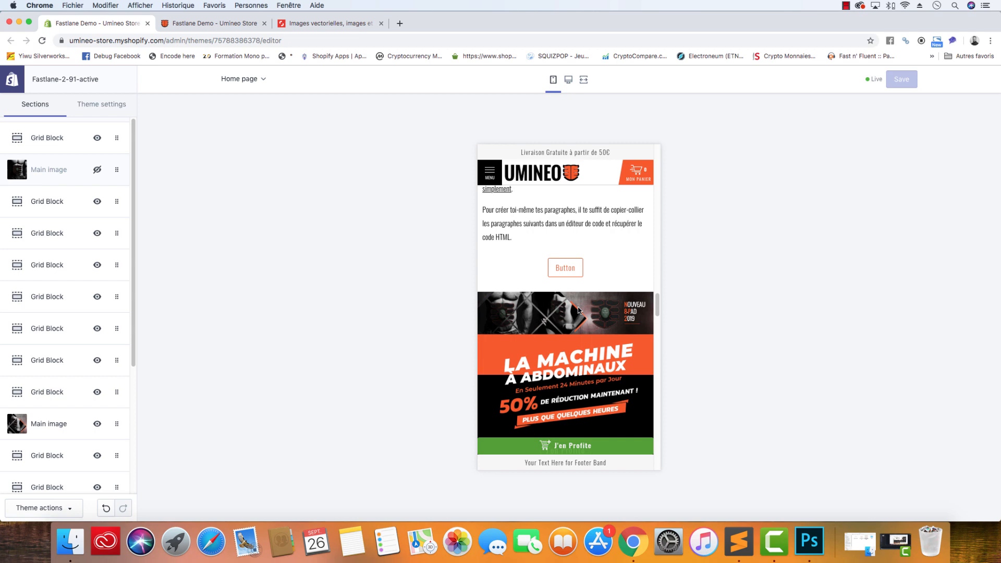
pyautogui.scroll(-10, 578, 311)
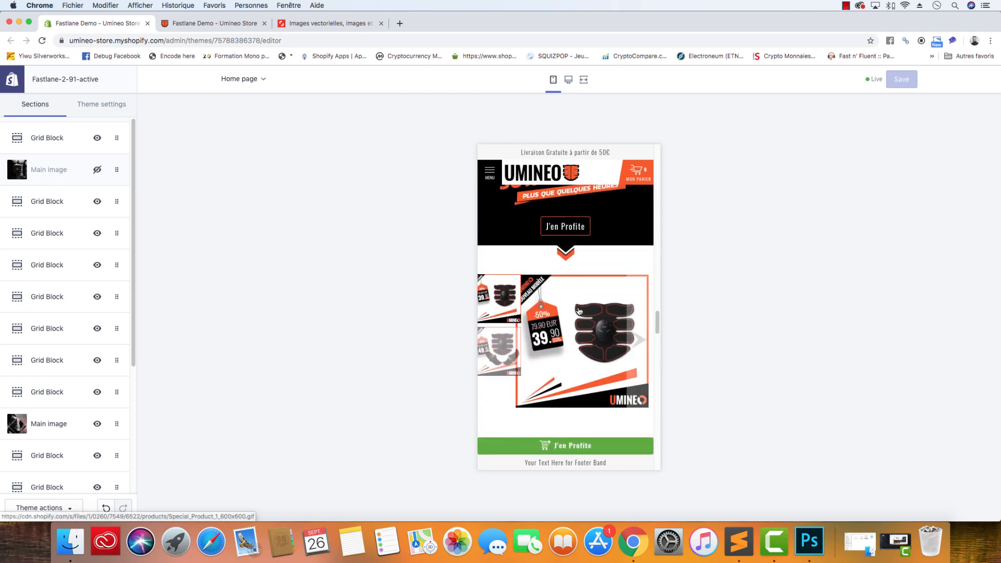
pyautogui.scroll(-10, 578, 311)
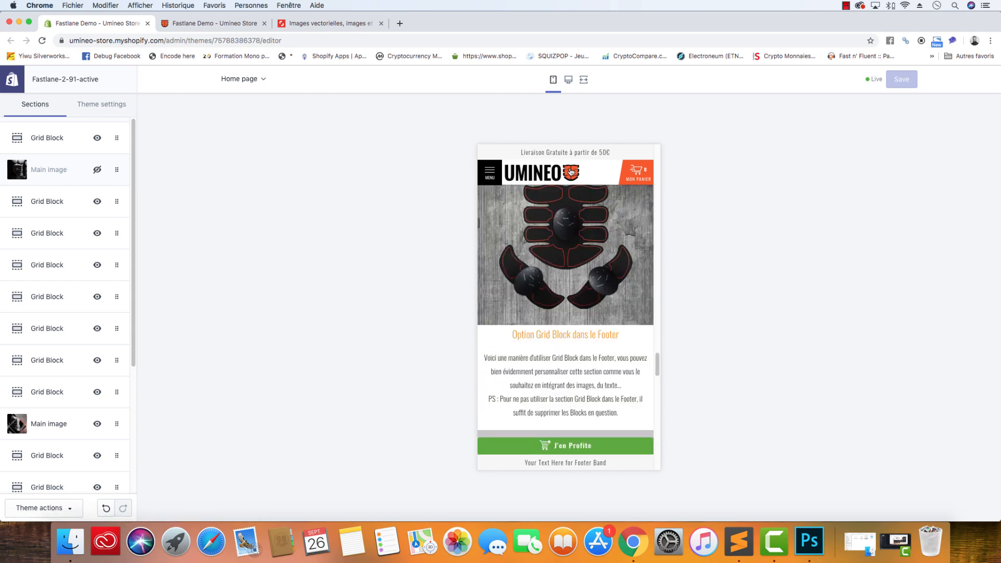
pyautogui.click(569, 81)
pyautogui.scroll(10, 524, 315)
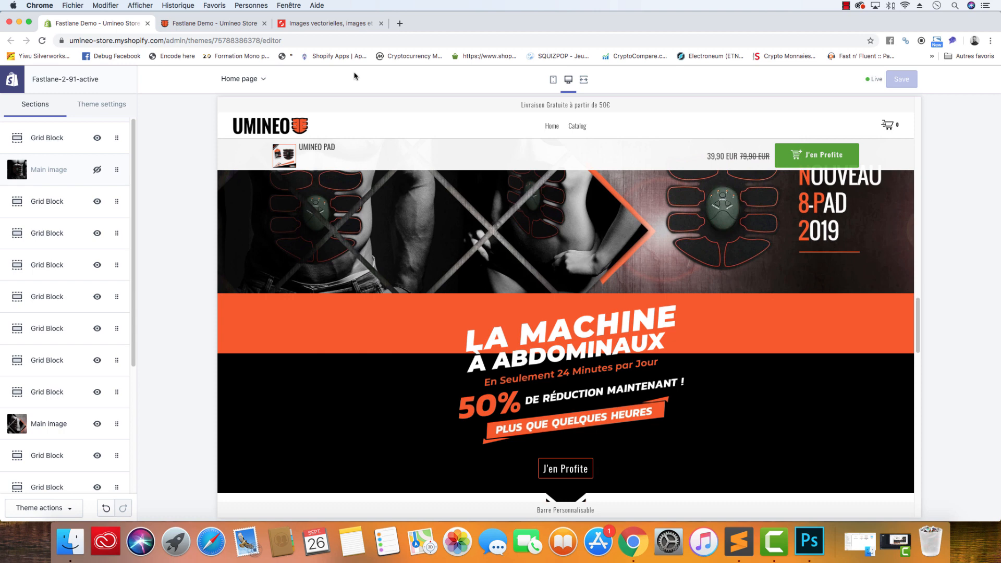
# Switch to Shutterstock and look through the vector image results for "banner" for design inspiration
pyautogui.click(307, 25)
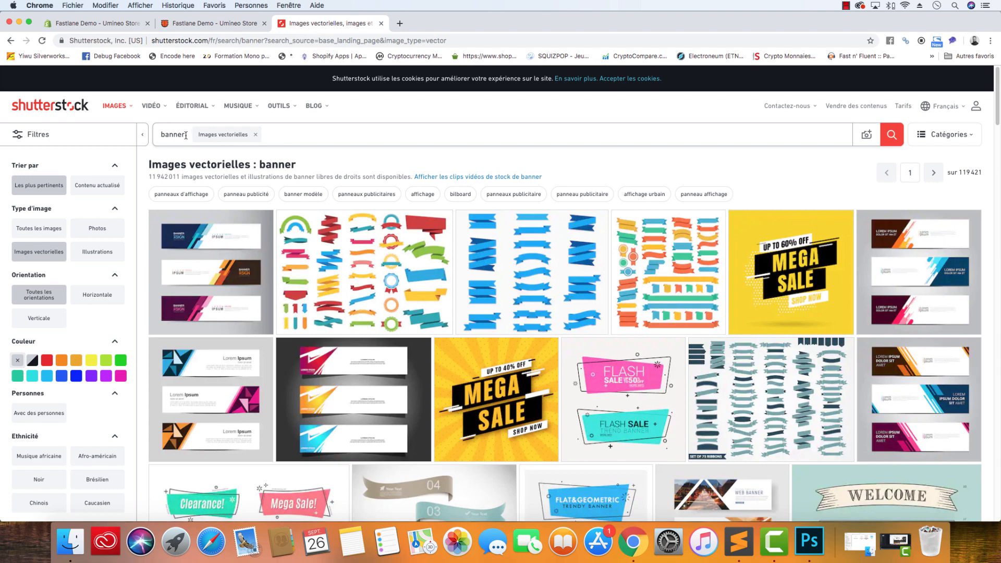
pyautogui.moveTo(186, 135); pyautogui.dragTo(120, 142)
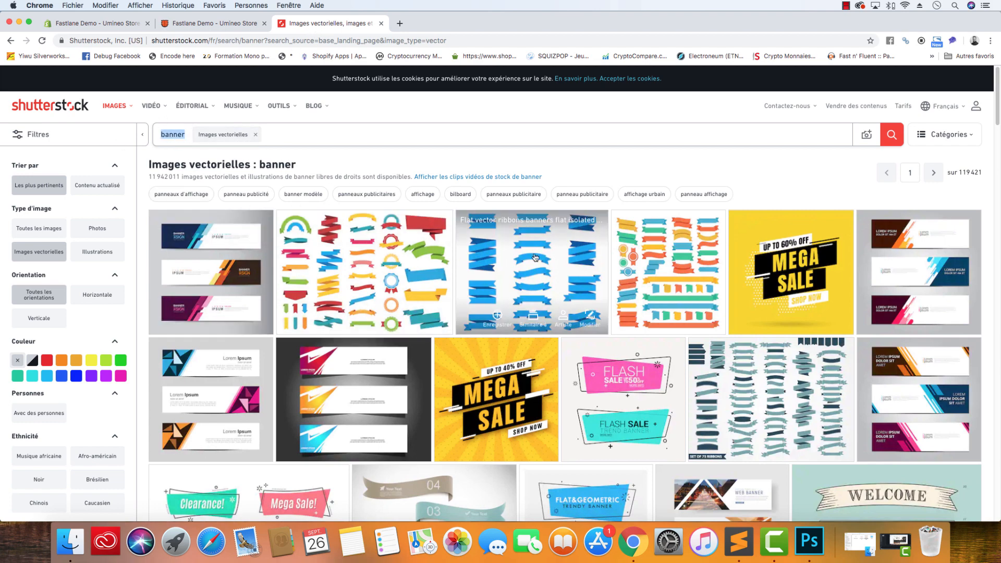
pyautogui.scroll(-4, 538, 256)
pyautogui.scroll(4, 537, 256)
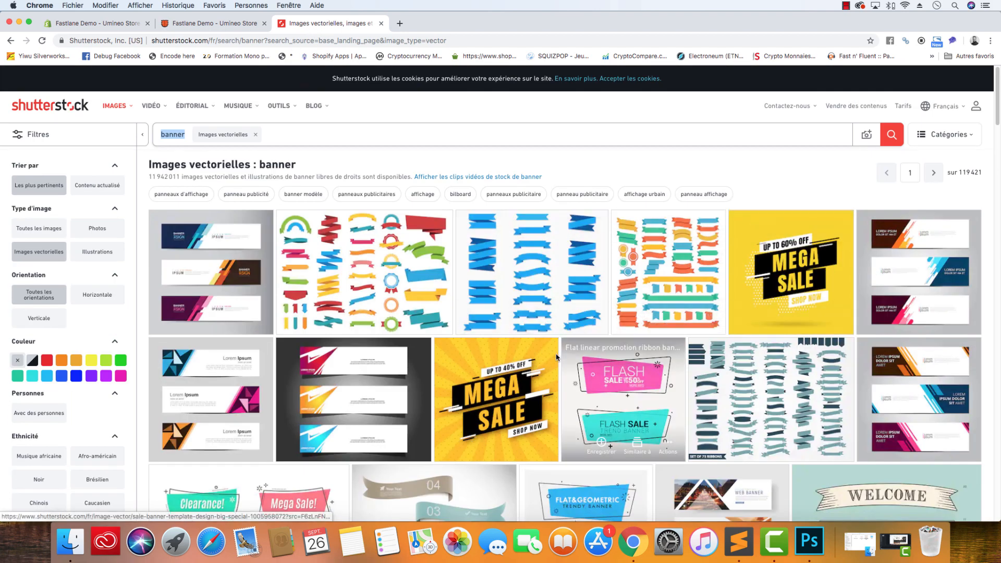
pyautogui.scroll(-2, 516, 367)
pyautogui.scroll(-2, 516, 367)
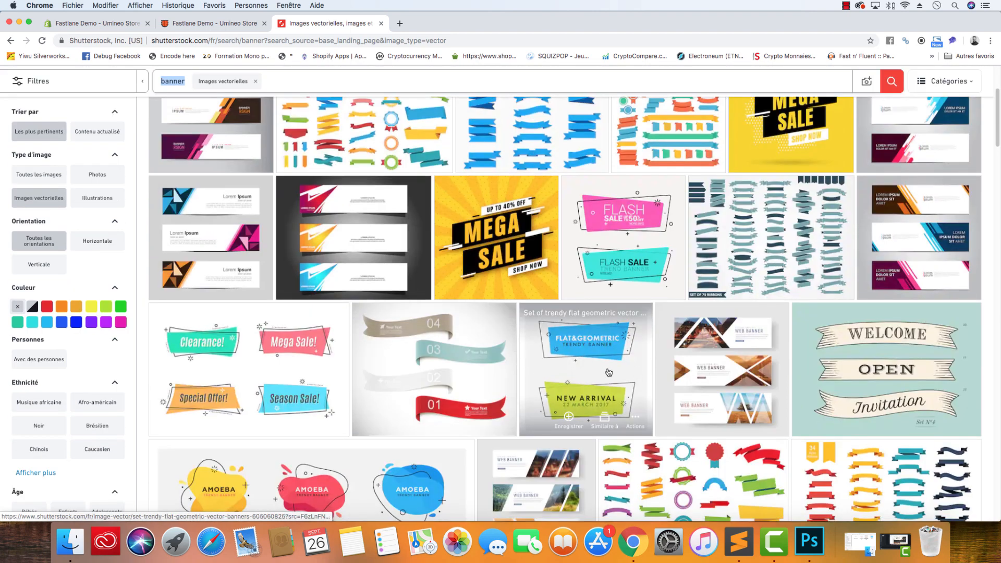
pyautogui.scroll(-5, 544, 328)
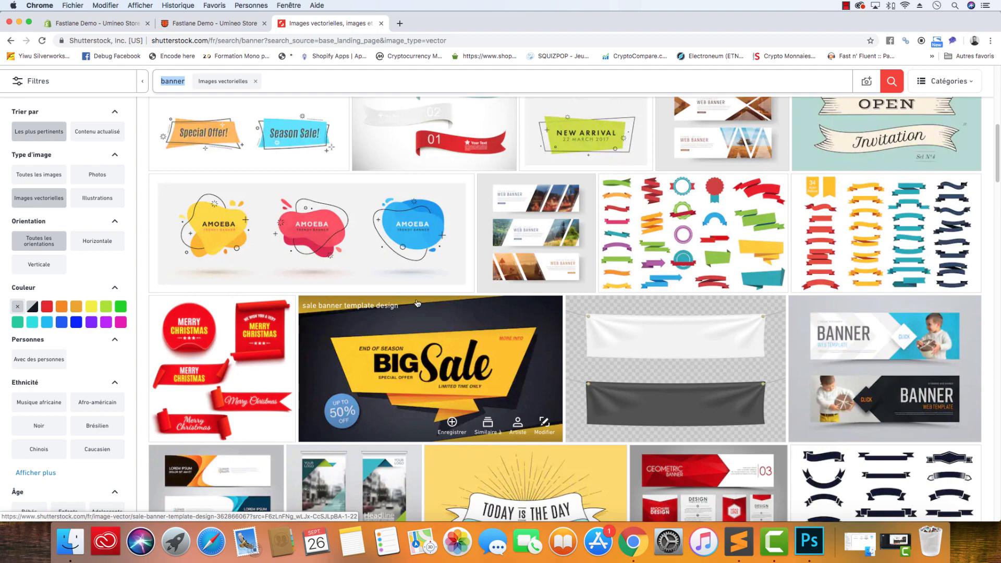
pyautogui.scroll(2, 417, 303)
pyautogui.scroll(8, 417, 303)
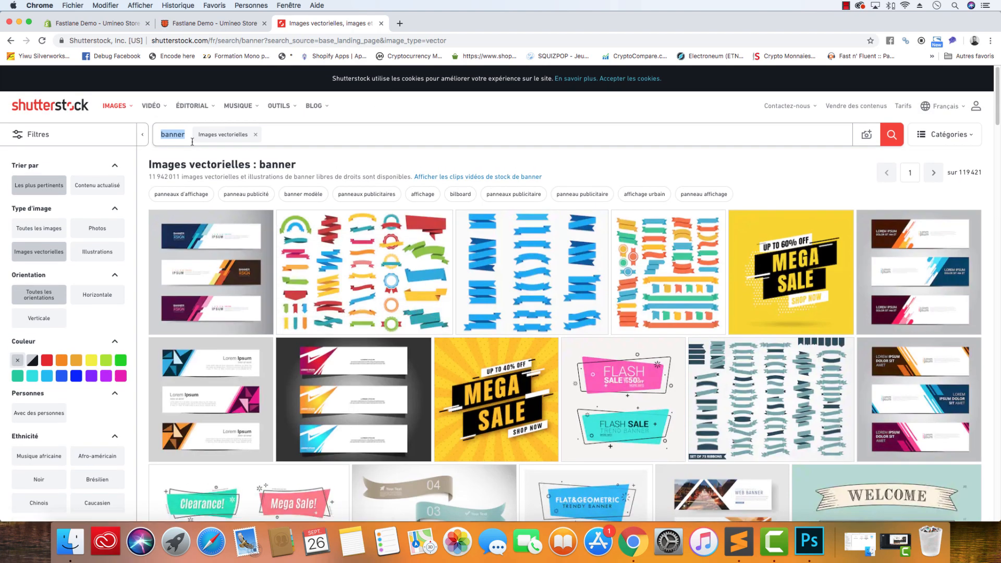
# Search the vector images for "offer" and open the Crazy Offer hot sale poster
pyautogui.write('offer')
pyautogui.press('Return')
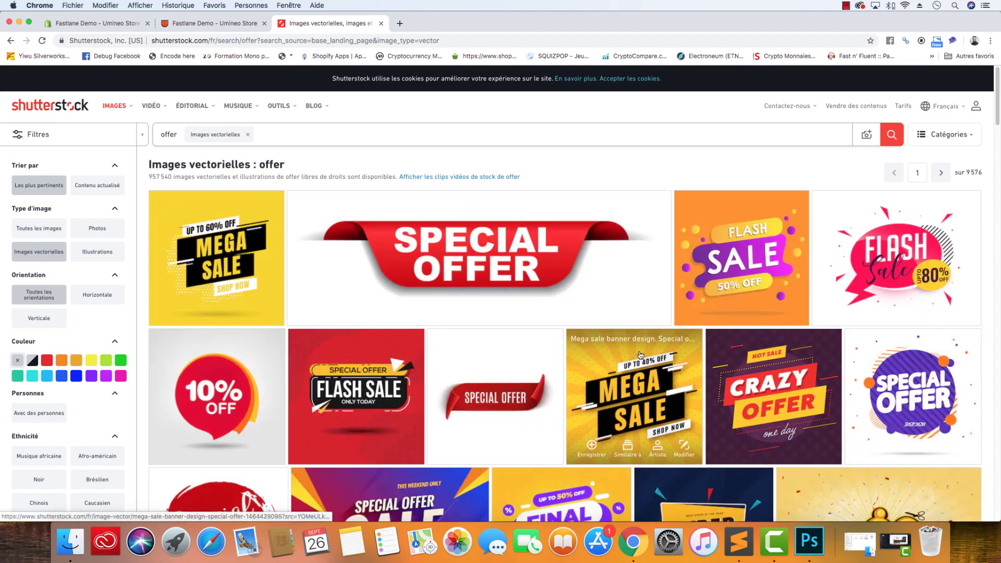
pyautogui.scroll(-4, 640, 355)
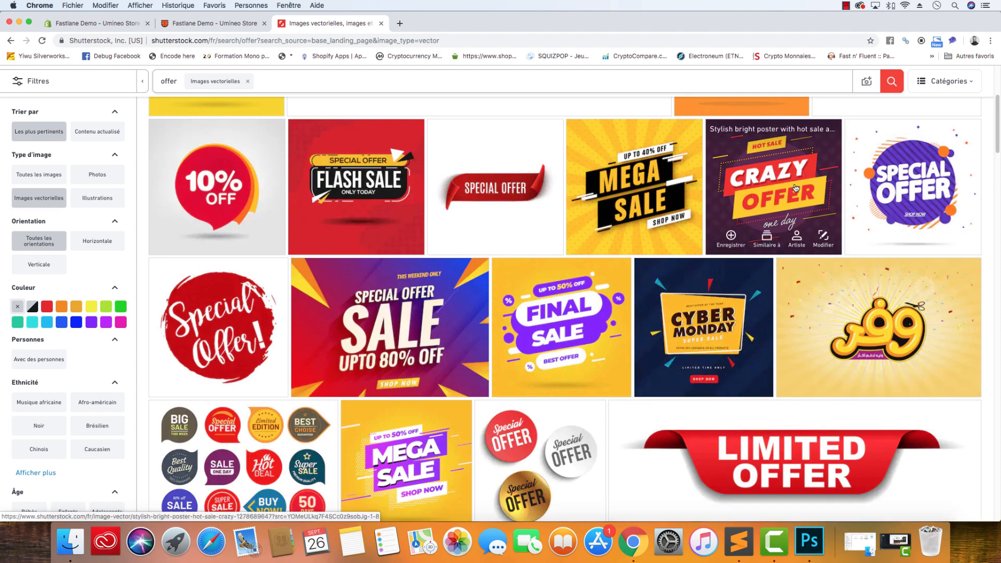
pyautogui.click(772, 185)
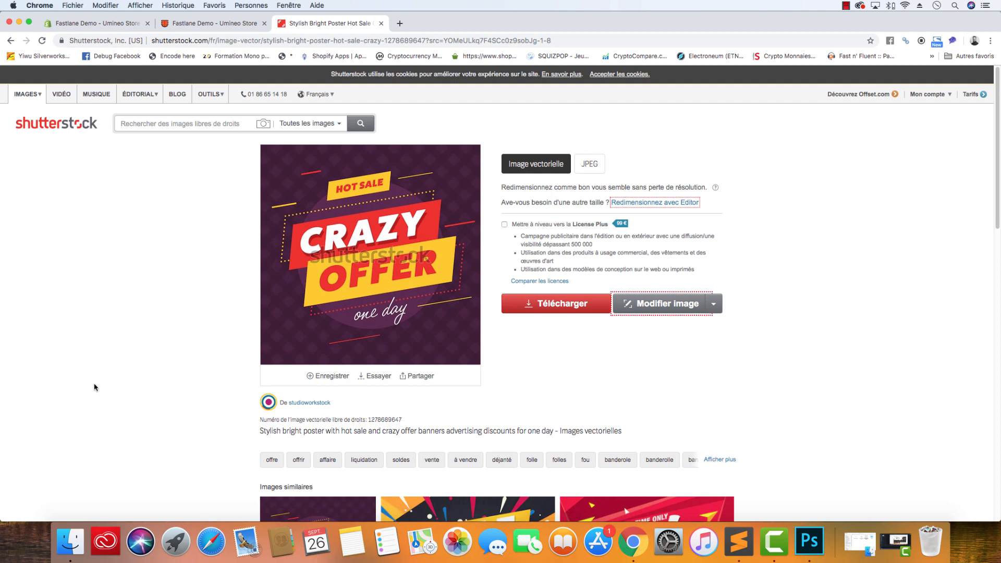
# Switch to Finder and view Grid_Block_Offer.png from the OFFER2 folder, closing the image when done
pyautogui.click(70, 542)
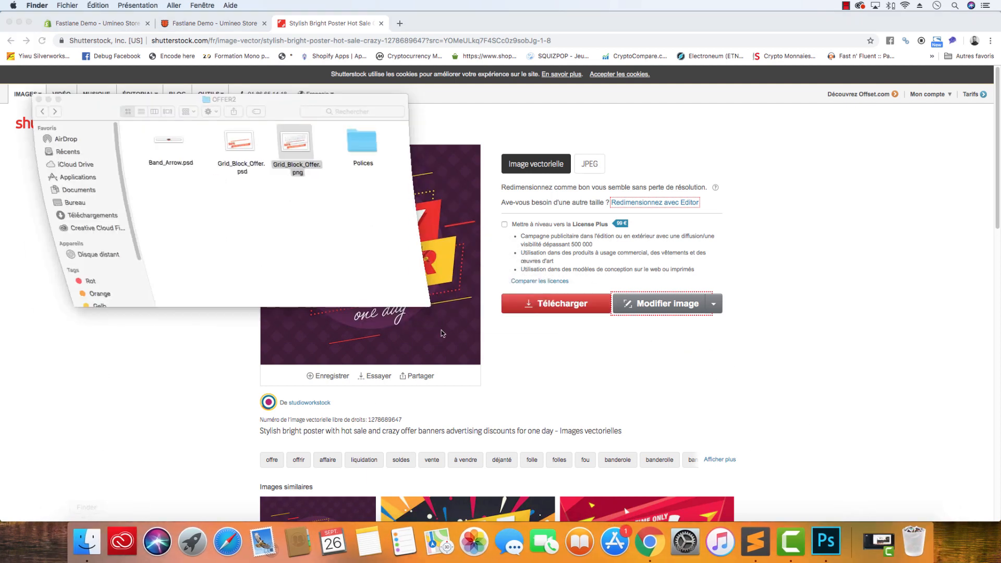
pyautogui.doubleClick(289, 146)
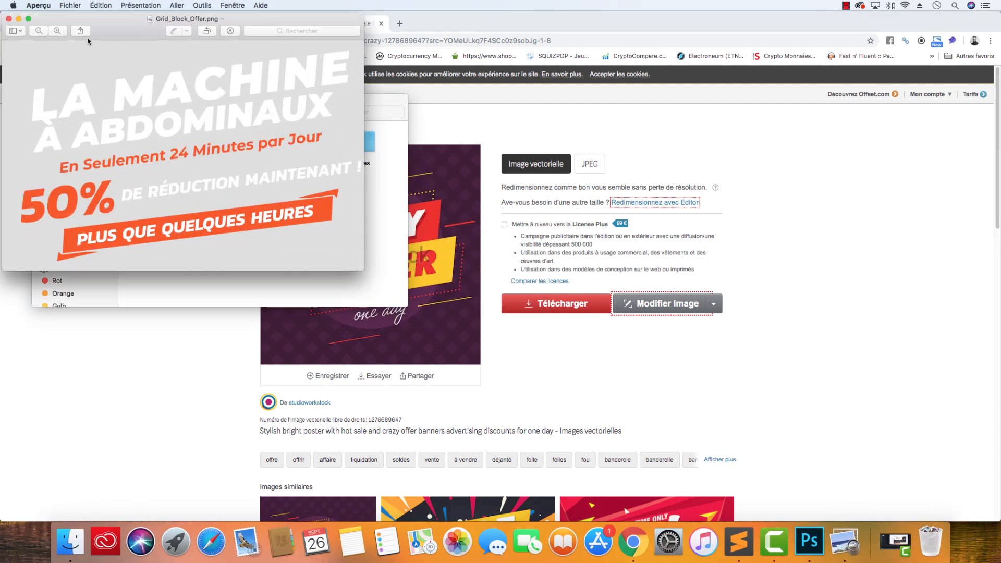
pyautogui.click(8, 19)
# Check the dimensions of Grid_Block_Offer.png in its file information
pyautogui.rightClick(290, 145)
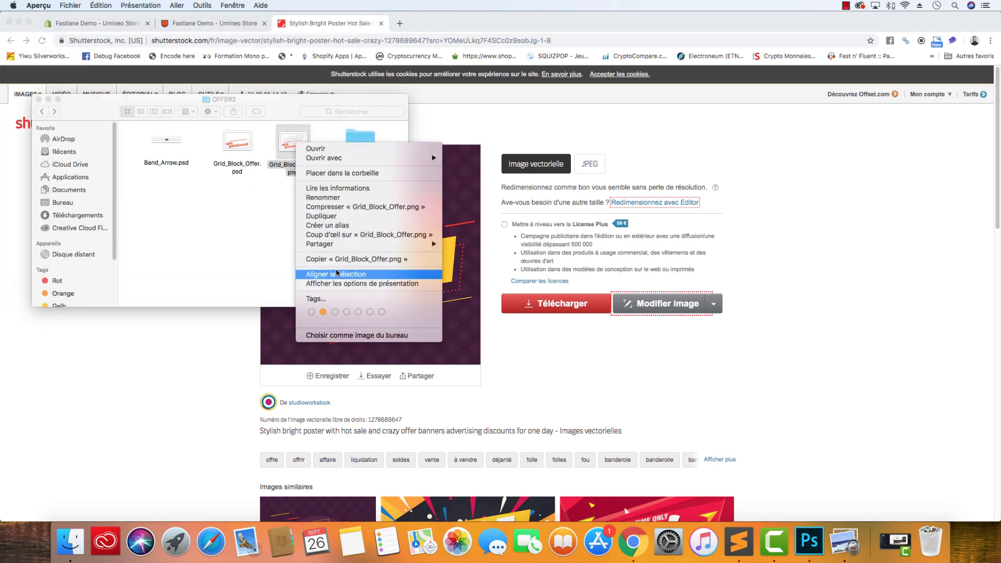
pyautogui.click(337, 188)
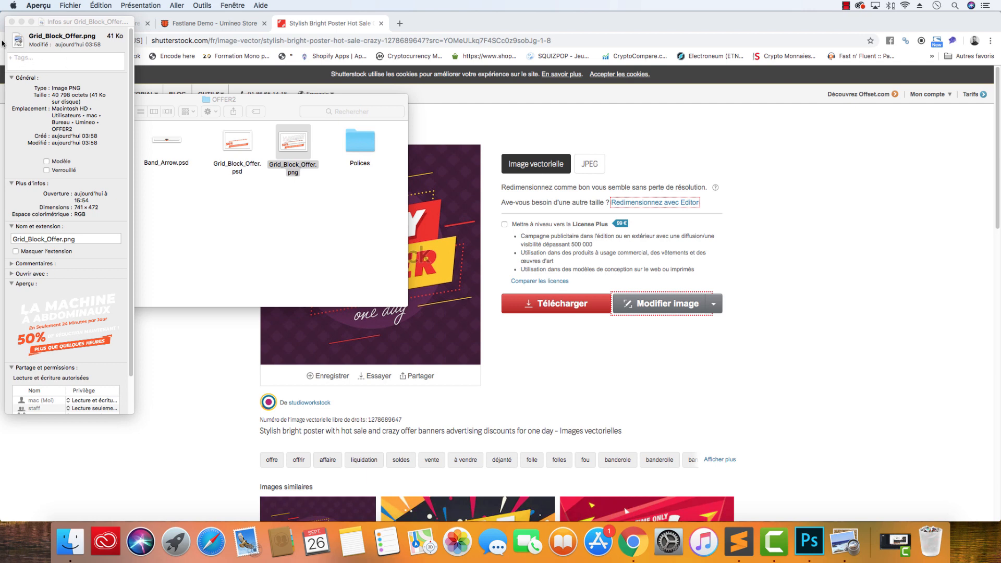
pyautogui.click(11, 21)
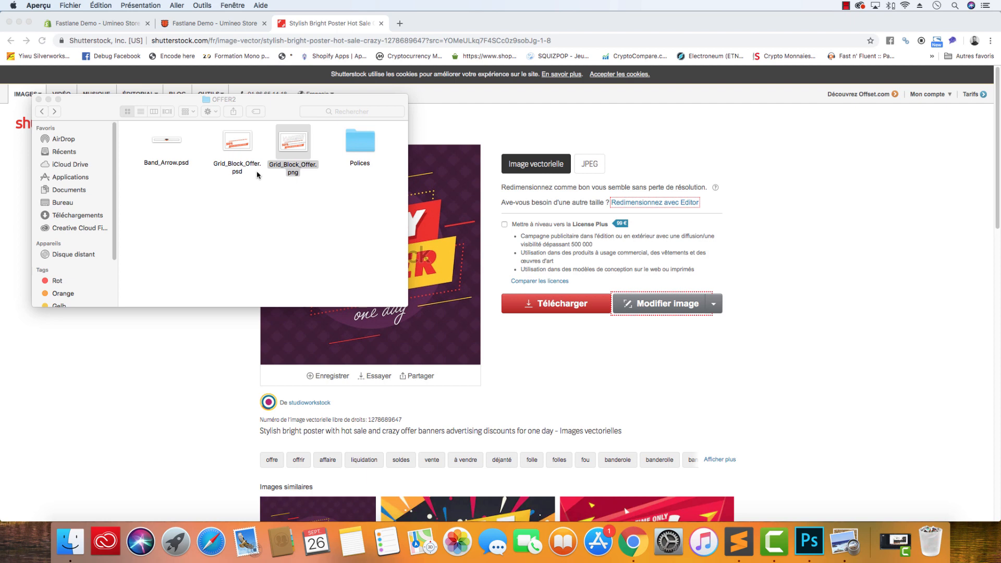
# View Grid_Block_Offer.png once more and close the image
pyautogui.click(300, 152)
pyautogui.doubleClick(300, 152)
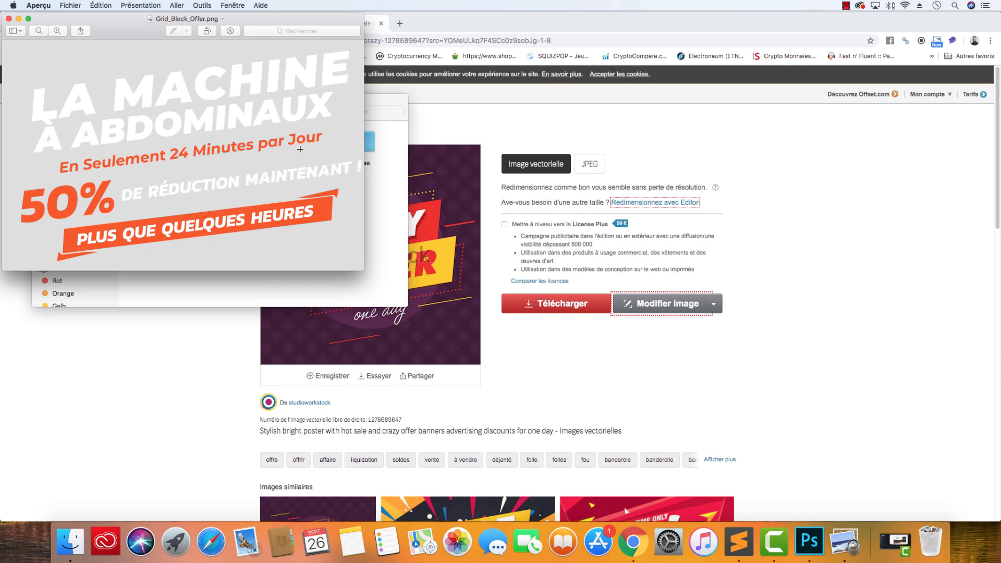
pyautogui.click(8, 18)
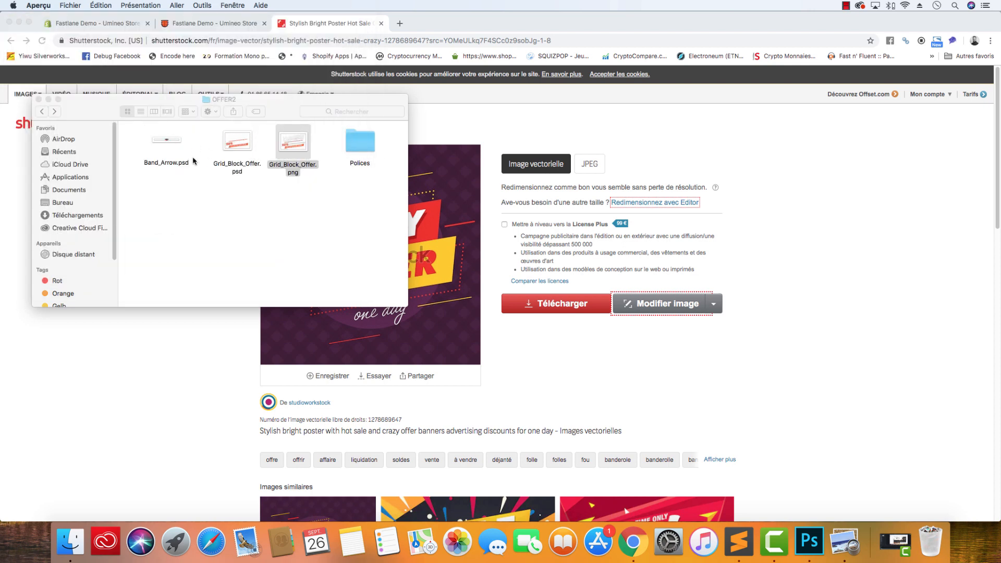
# View the contents of the Polices font folder, then return to the OFFER2 folder
pyautogui.click(252, 141)
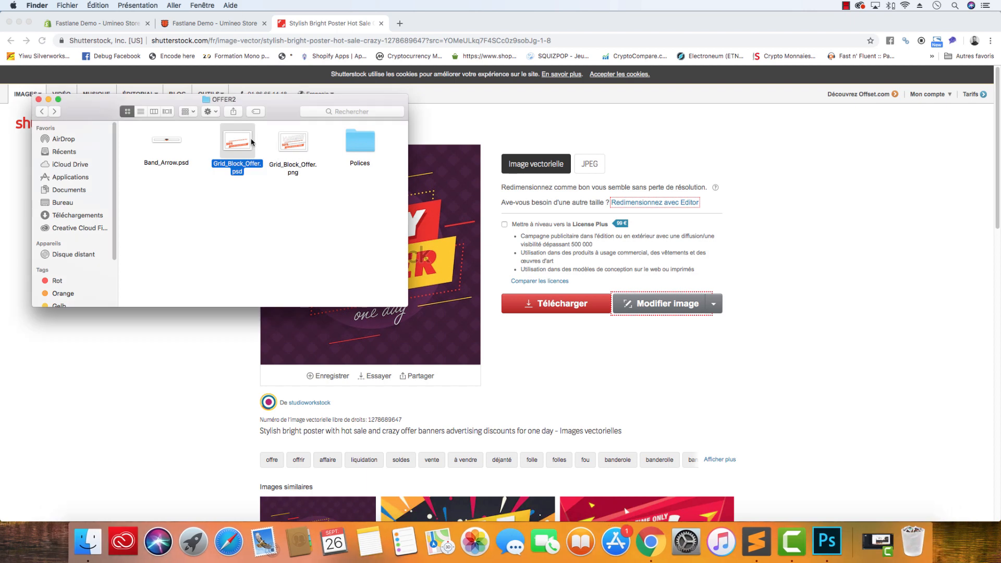
pyautogui.doubleClick(380, 141)
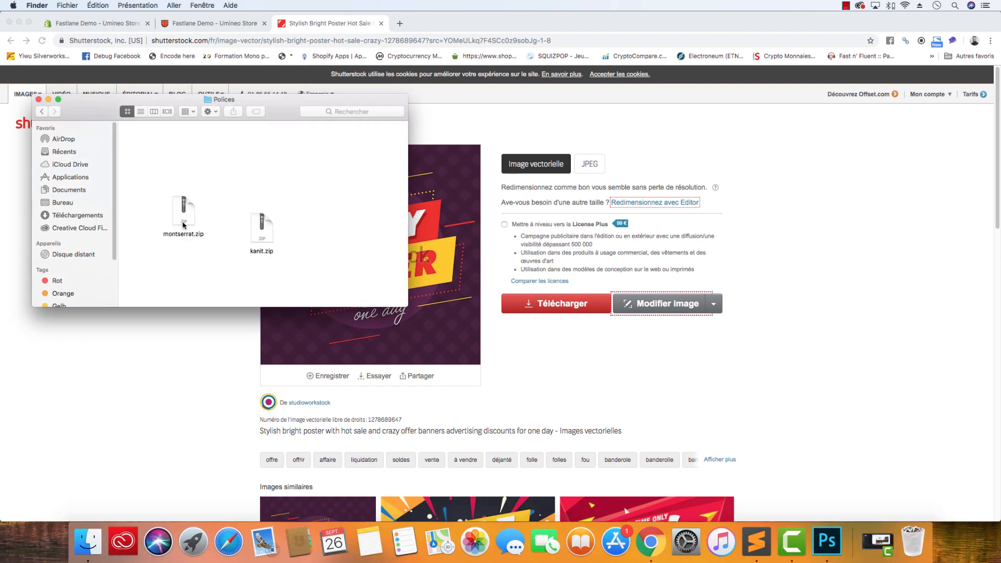
pyautogui.click(40, 112)
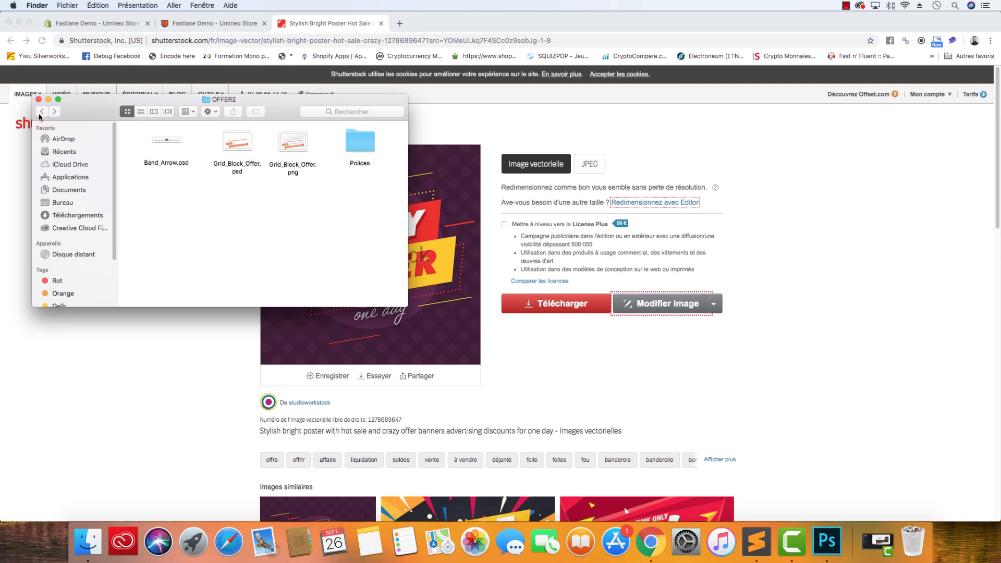
# Open Grid_Block_Offer.psd in Photoshop and close the Montage timeline
pyautogui.click(290, 146)
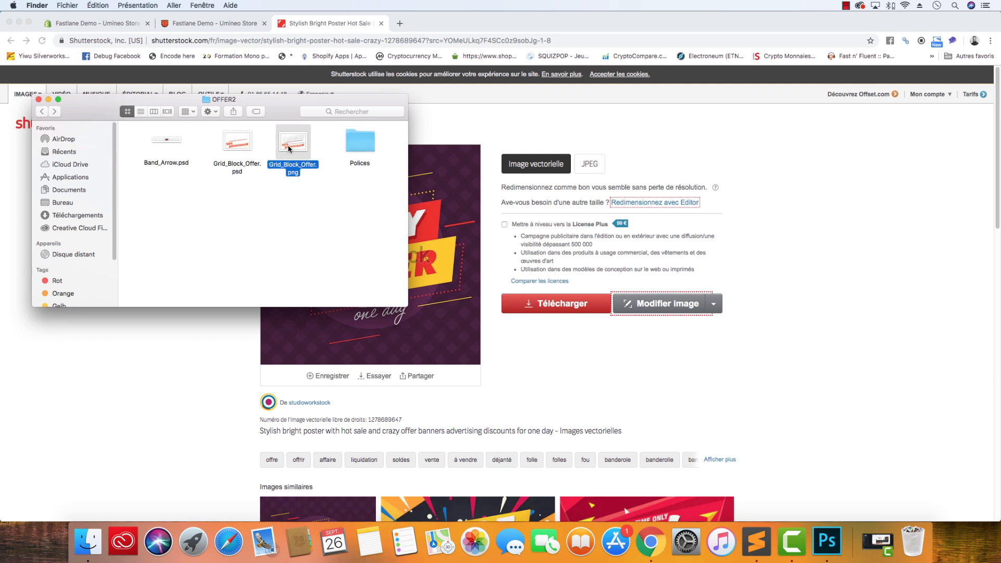
pyautogui.click(239, 150)
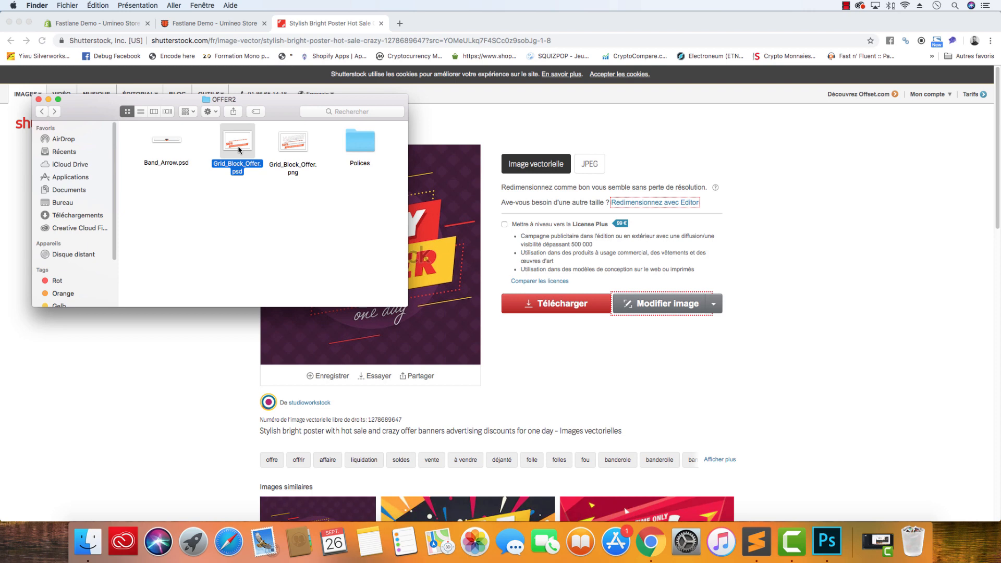
pyautogui.doubleClick(239, 150)
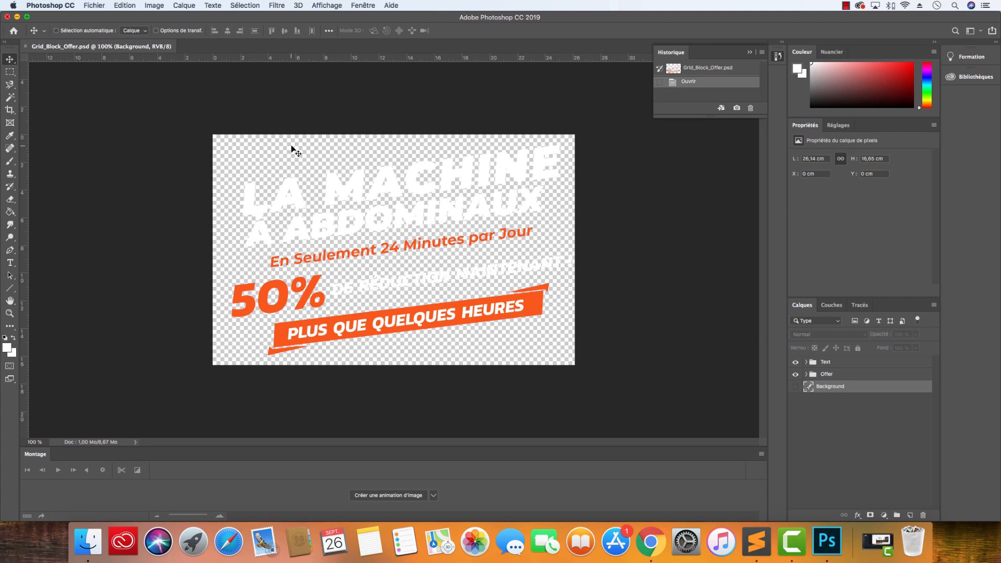
pyautogui.click(759, 456)
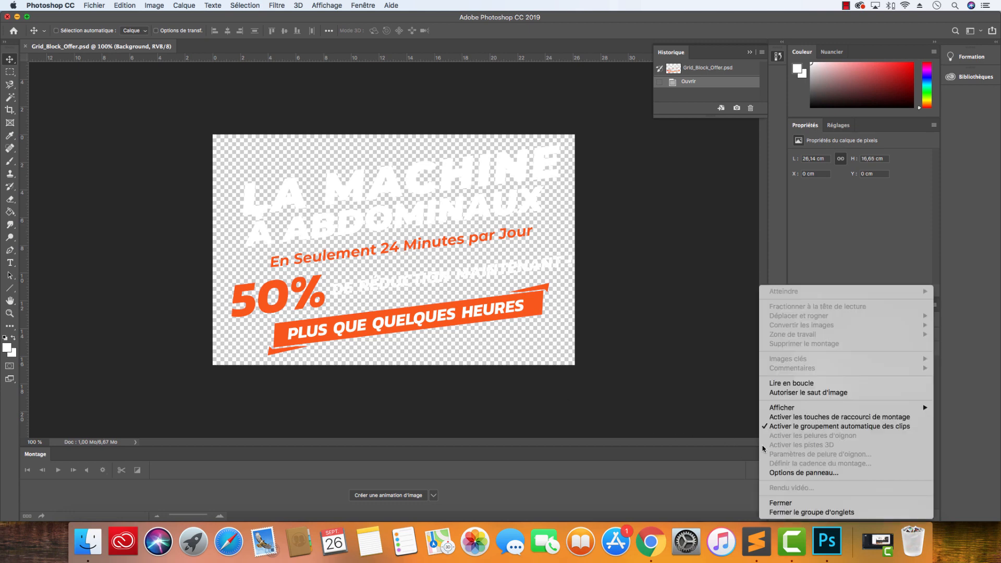
pyautogui.click(796, 500)
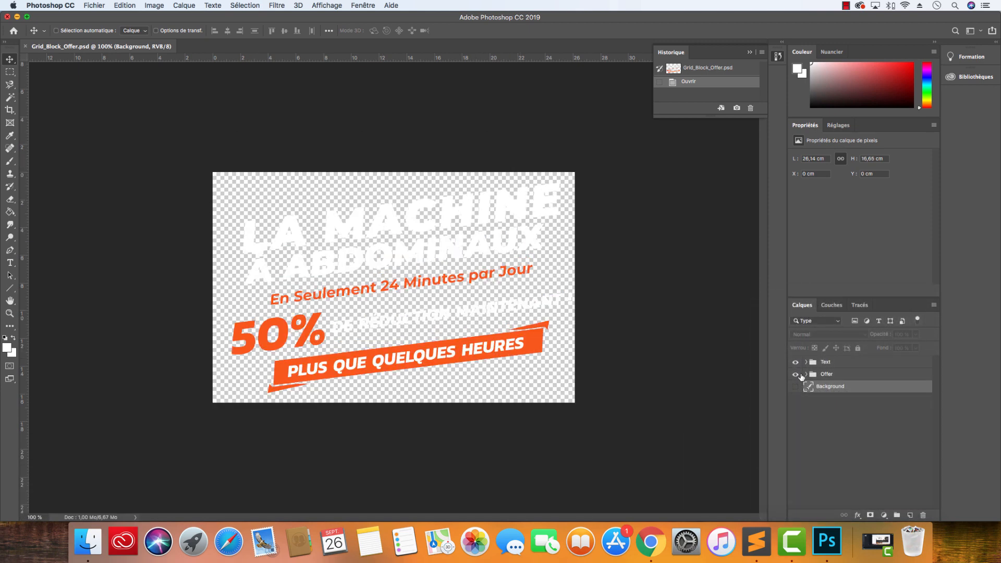
# Expand the Text layer group and select the whole headline LA MACHINE À ABDOMINAUX with the Type tool
pyautogui.click(826, 363)
pyautogui.click(830, 376)
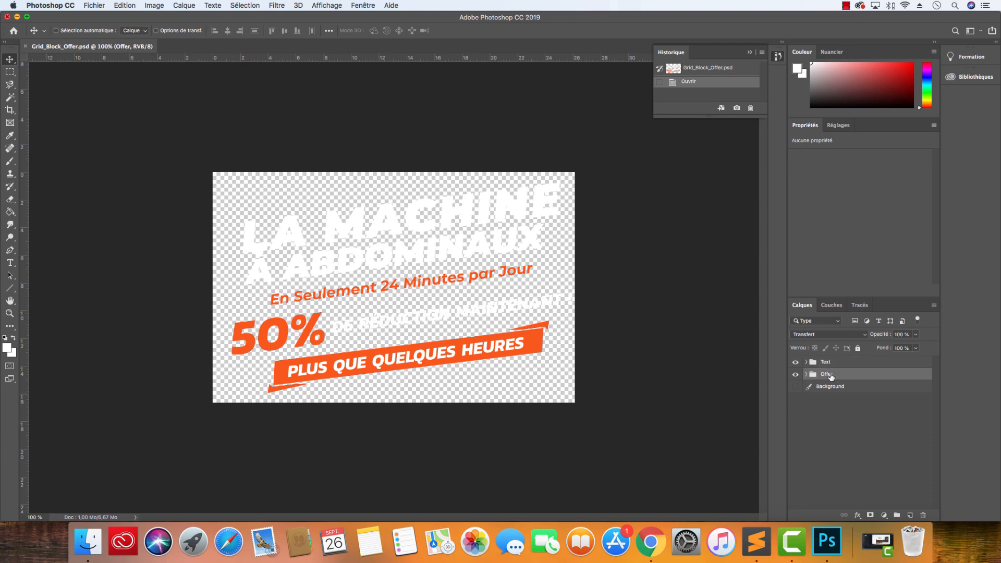
pyautogui.click(834, 363)
pyautogui.click(806, 362)
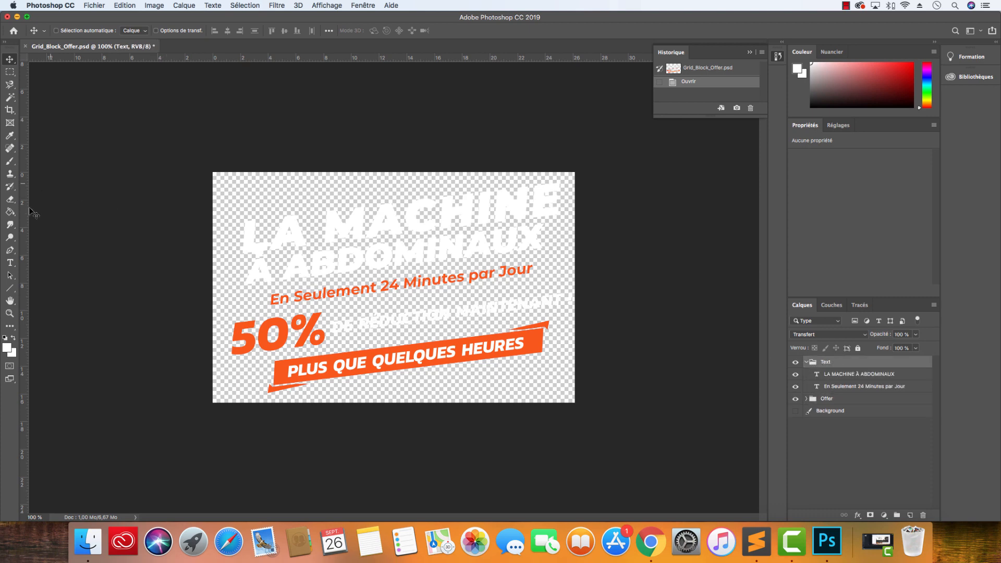
pyautogui.click(10, 263)
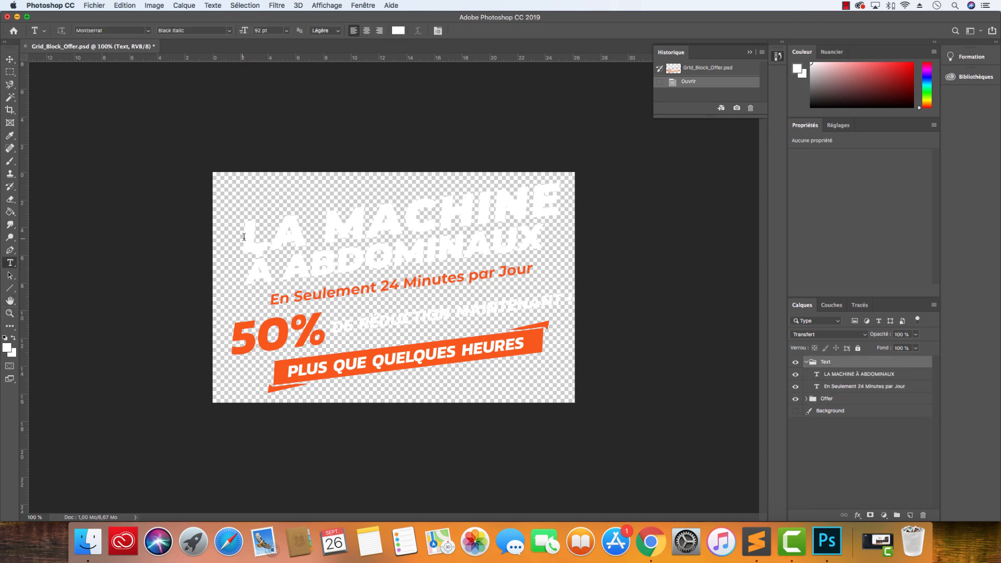
pyautogui.moveTo(243, 238); pyautogui.dragTo(569, 235)
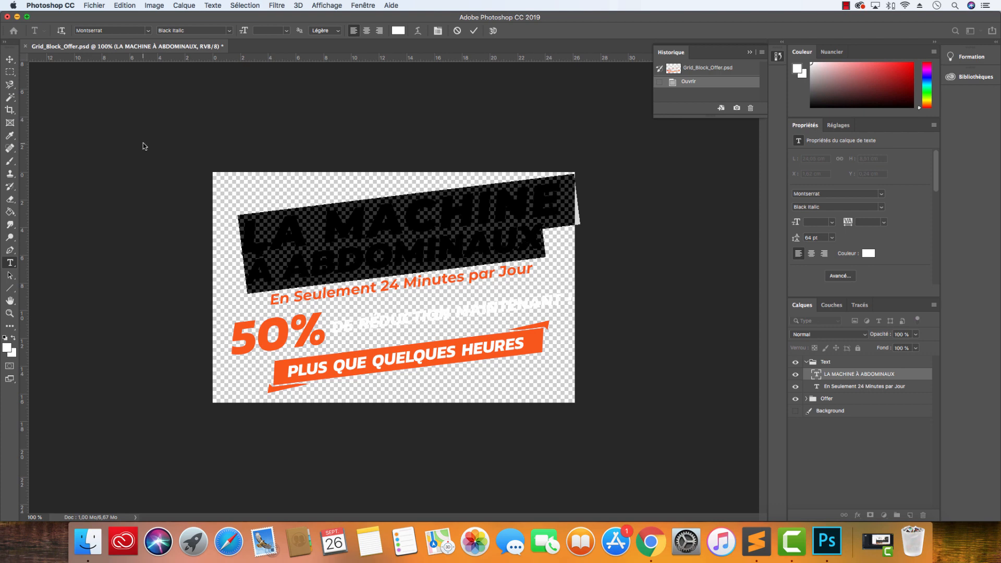
# Switch to Chrome to view the offer block on the live Umineo store, then return to Photoshop
pyautogui.click(650, 542)
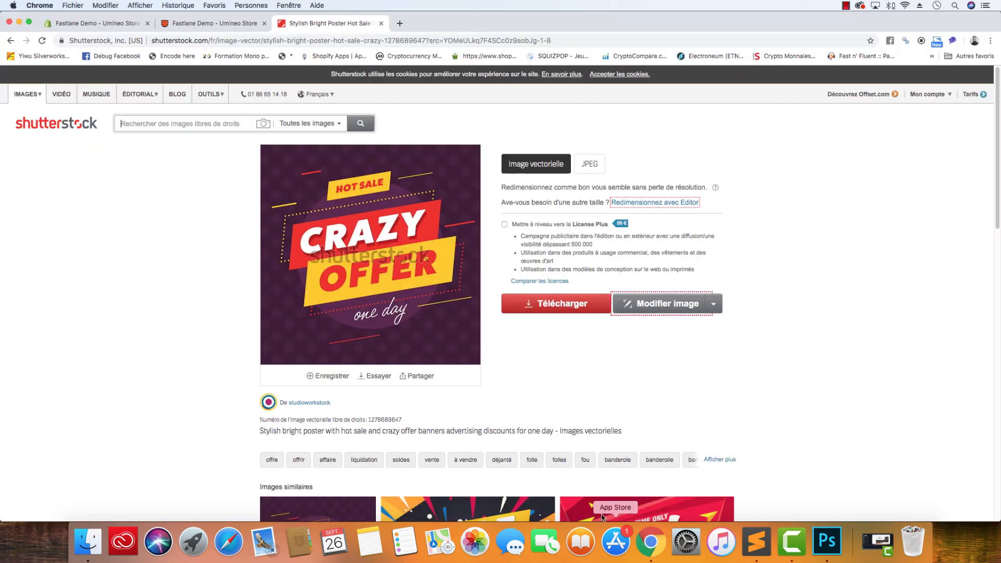
pyautogui.click(193, 24)
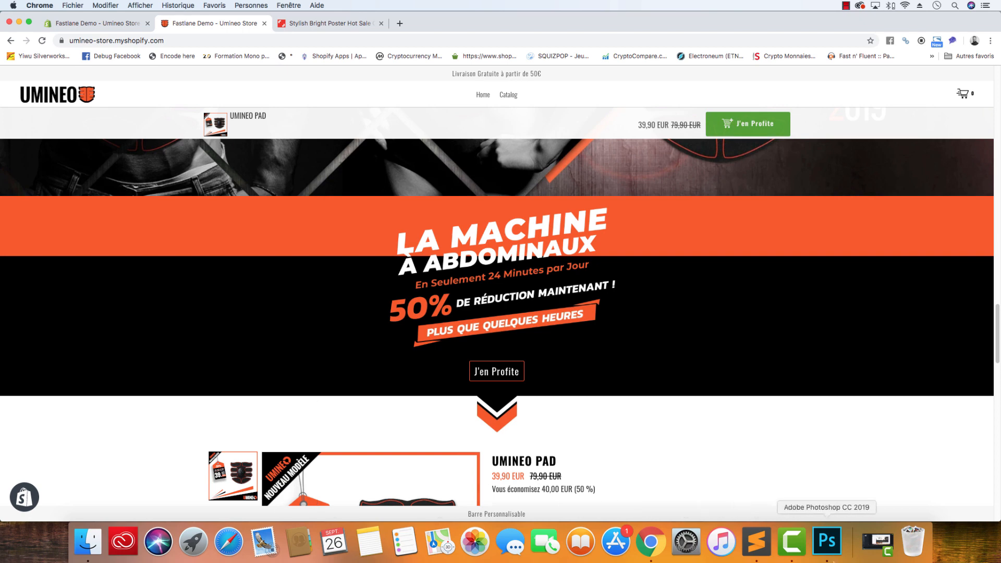
pyautogui.click(827, 542)
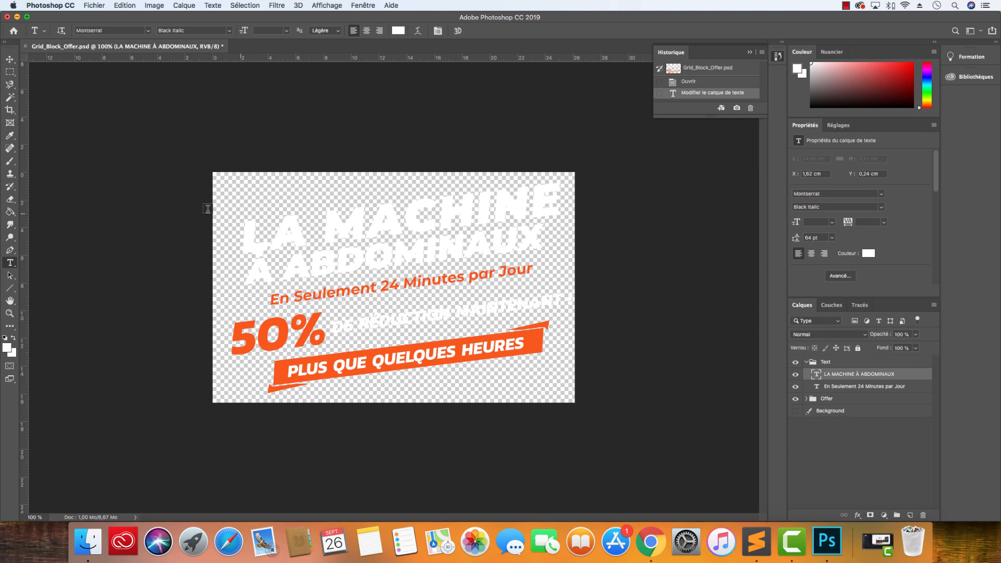
# Check the document's pixel dimensions in Image Size and leave them unmodified
pyautogui.click(161, 6)
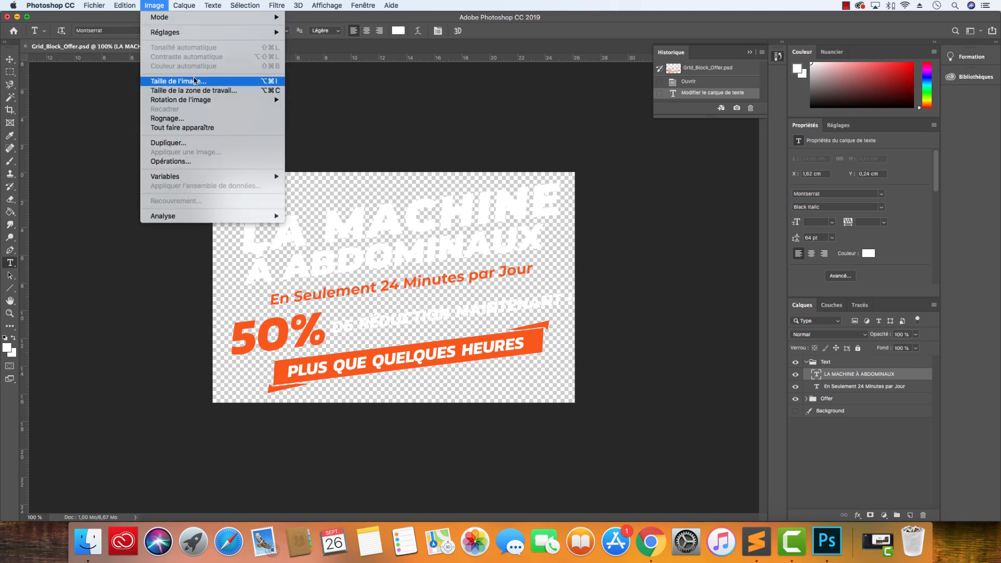
pyautogui.click(218, 81)
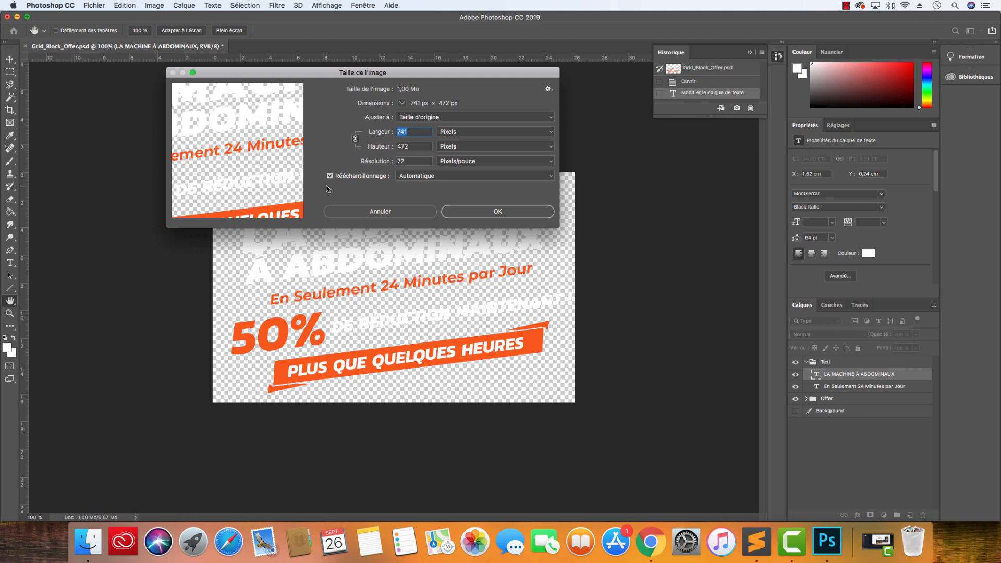
pyautogui.click(379, 211)
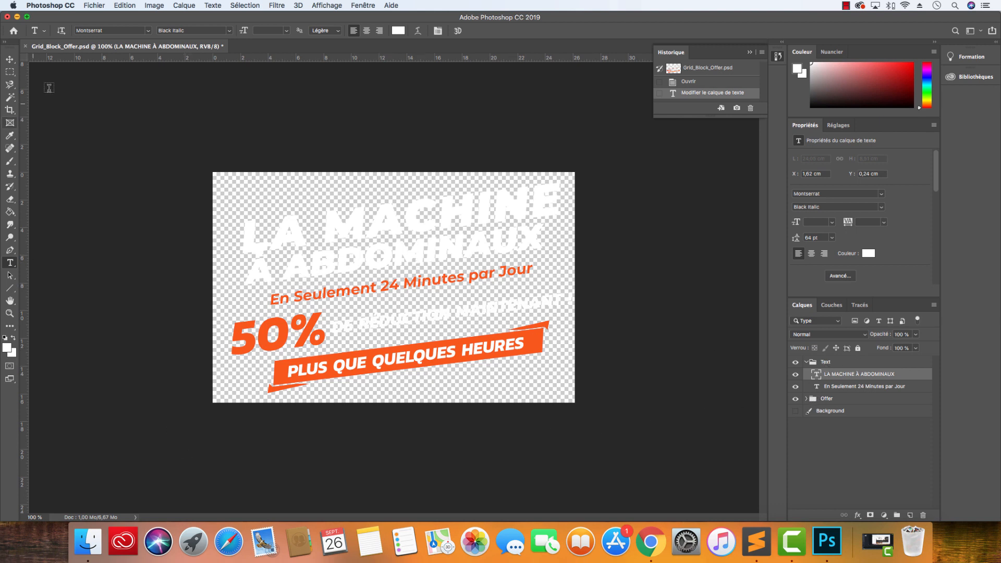
# Close Grid_Block_Offer.psd without saving the changes and switch to the OFFER2 folder in Finder
pyautogui.click(25, 46)
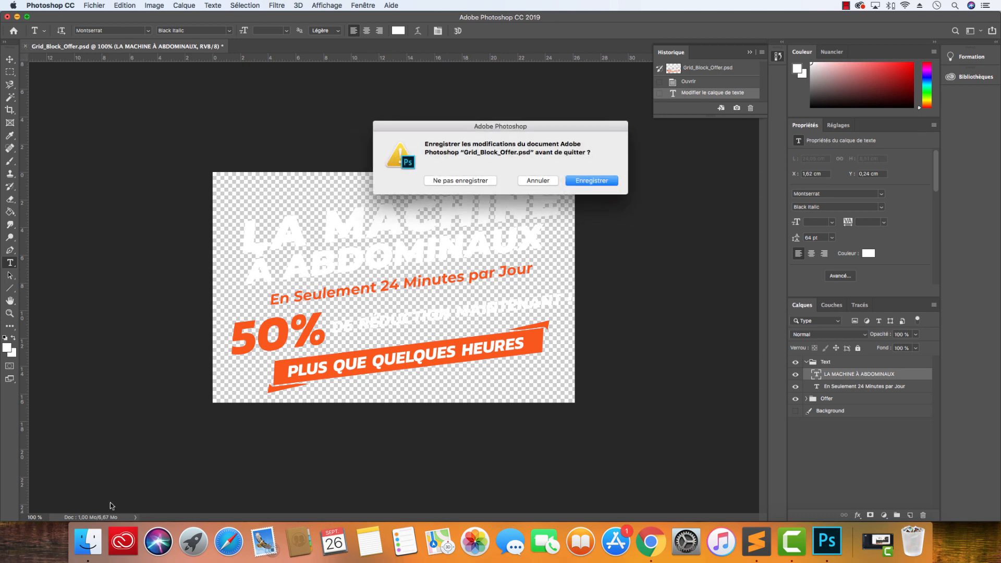
pyautogui.click(458, 177)
pyautogui.click(87, 543)
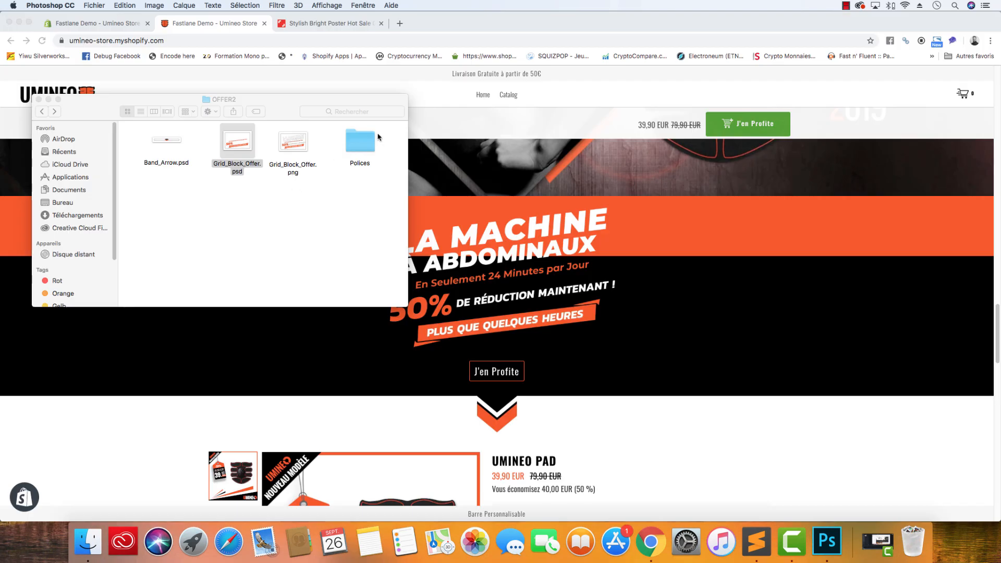
pyautogui.click(179, 141)
pyautogui.doubleClick(179, 142)
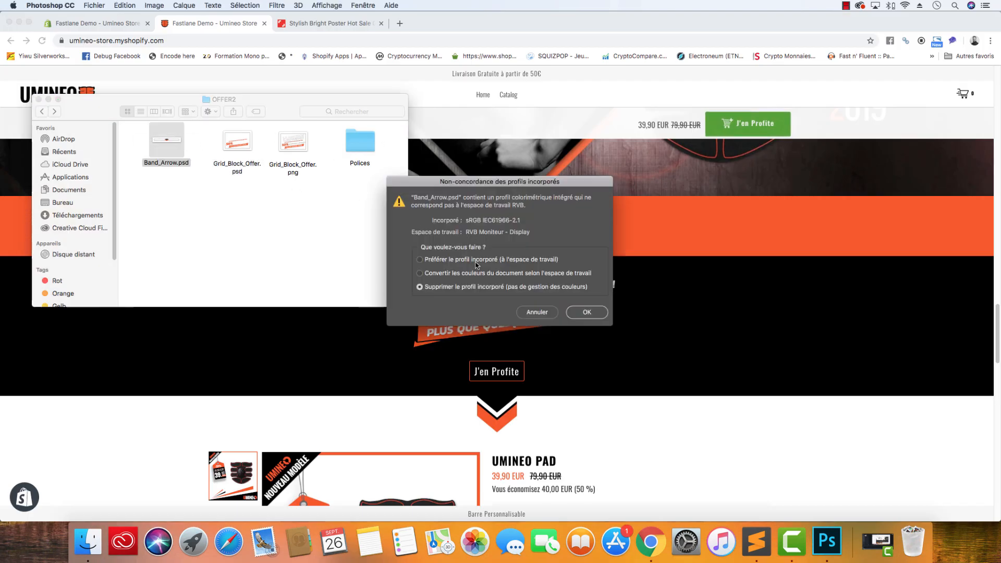
pyautogui.click(556, 312)
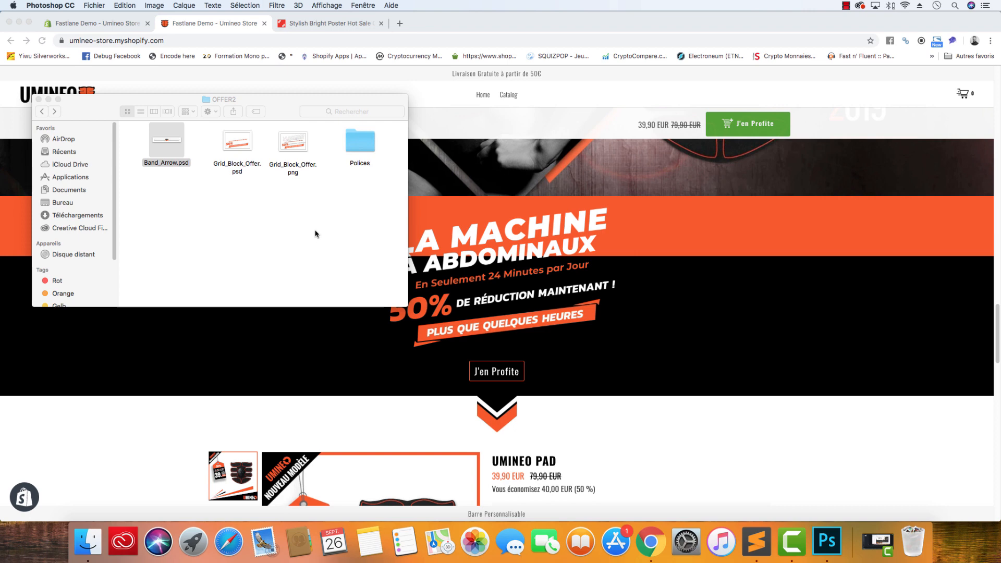
# Reopen Grid_Block_Offer.psd and review its PNG settings in Export As, closing them without exporting
pyautogui.click(237, 144)
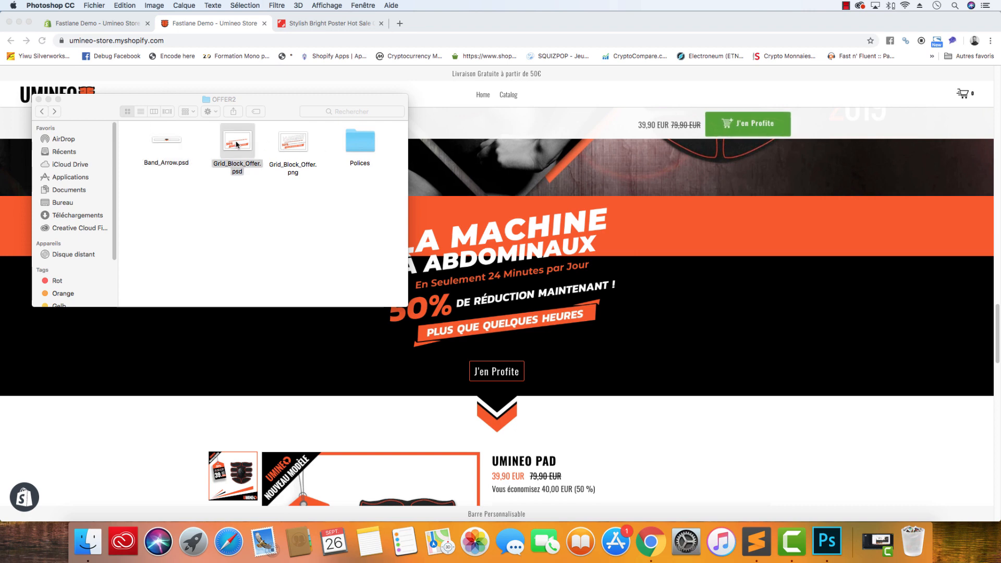
pyautogui.doubleClick(236, 144)
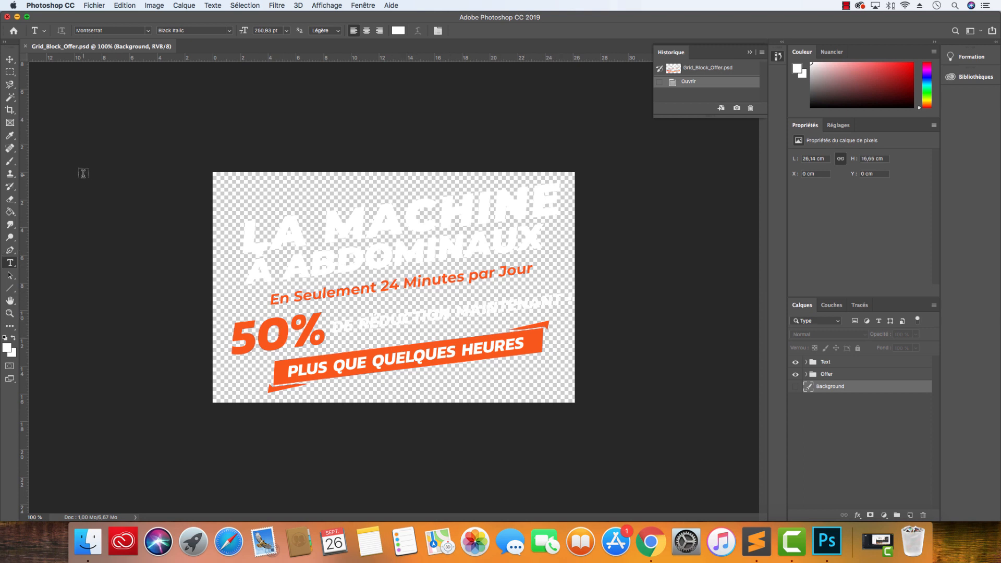
pyautogui.press('super+alt+shift+w')
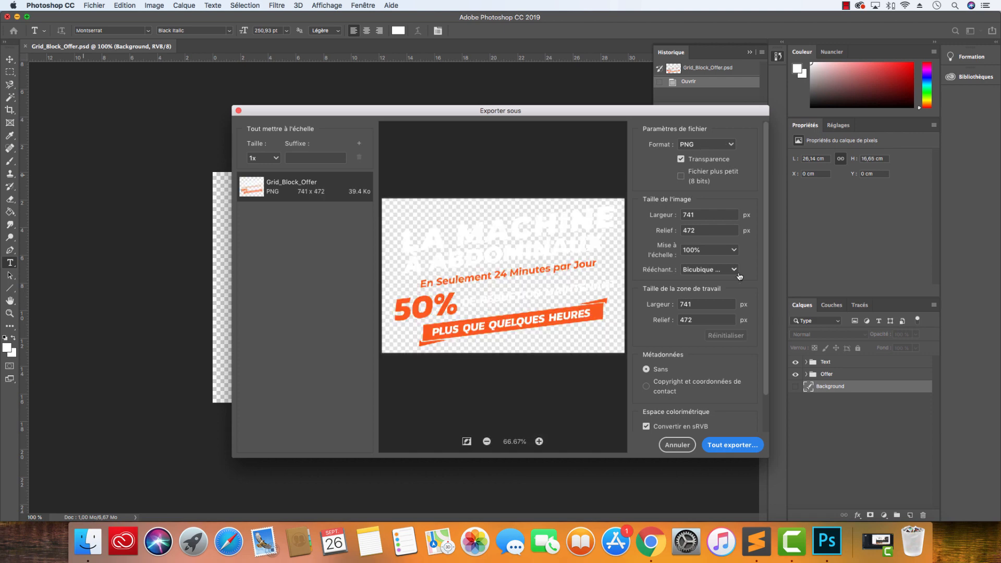
pyautogui.click(677, 444)
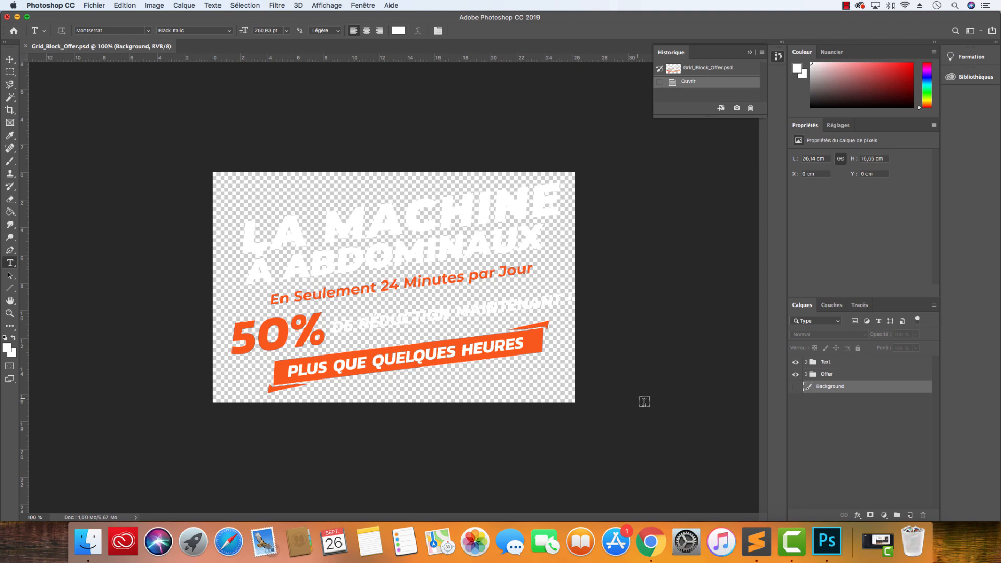
# Switch to Chrome and view the offer block in the Shopify theme editor's home page preview
pyautogui.click(650, 556)
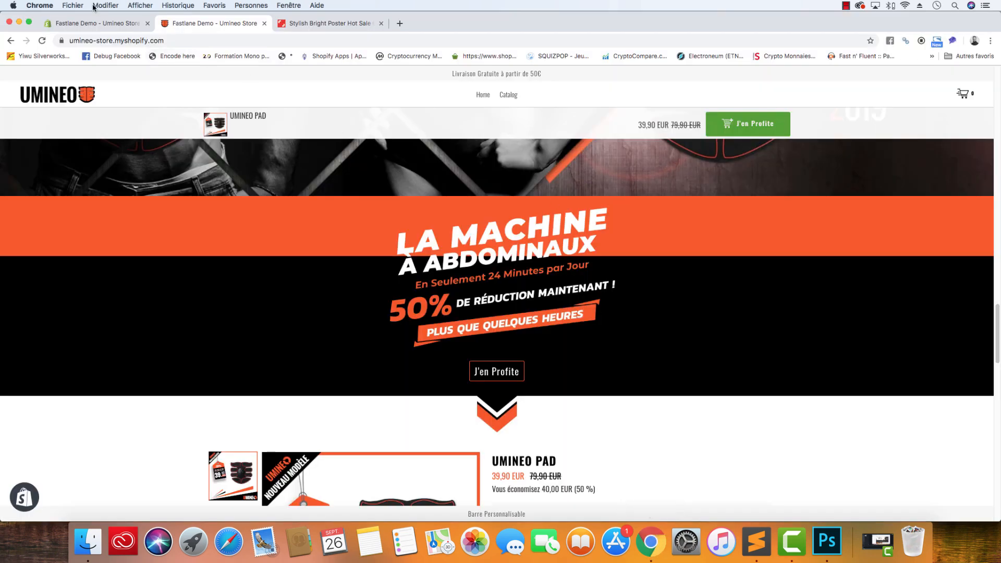
pyautogui.click(110, 25)
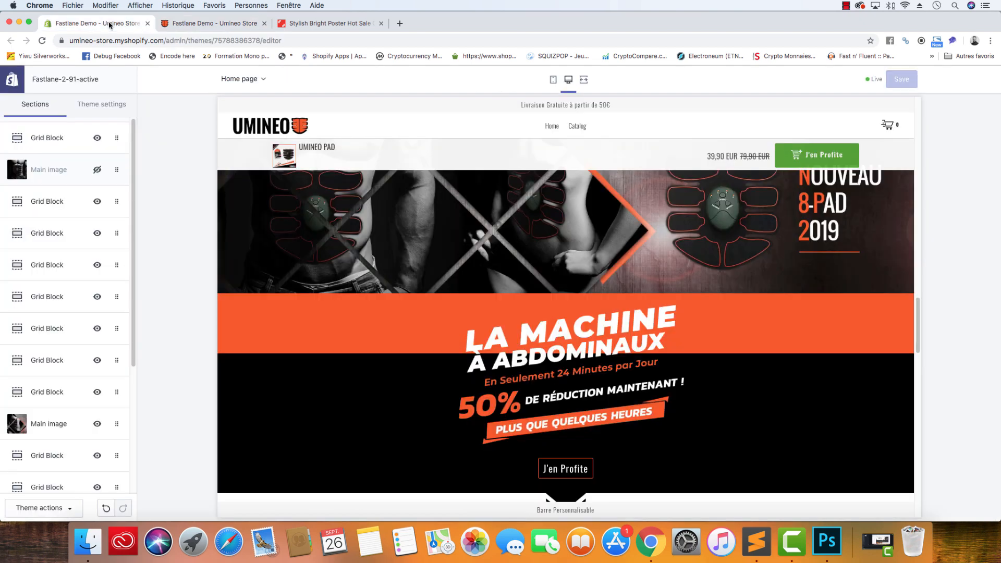
pyautogui.scroll(-3, 364, 353)
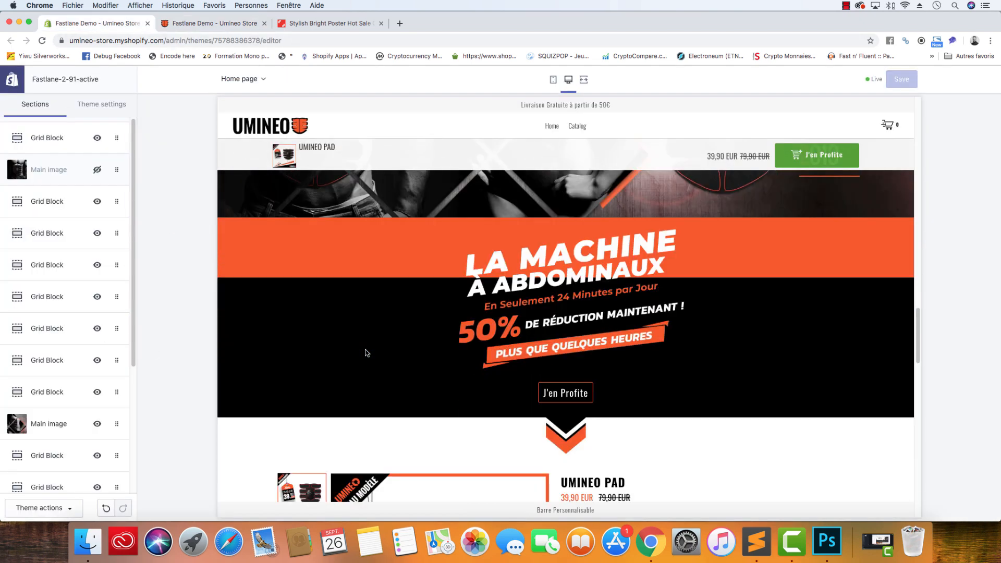
pyautogui.scroll(-2, 375, 358)
pyautogui.scroll(3, 451, 305)
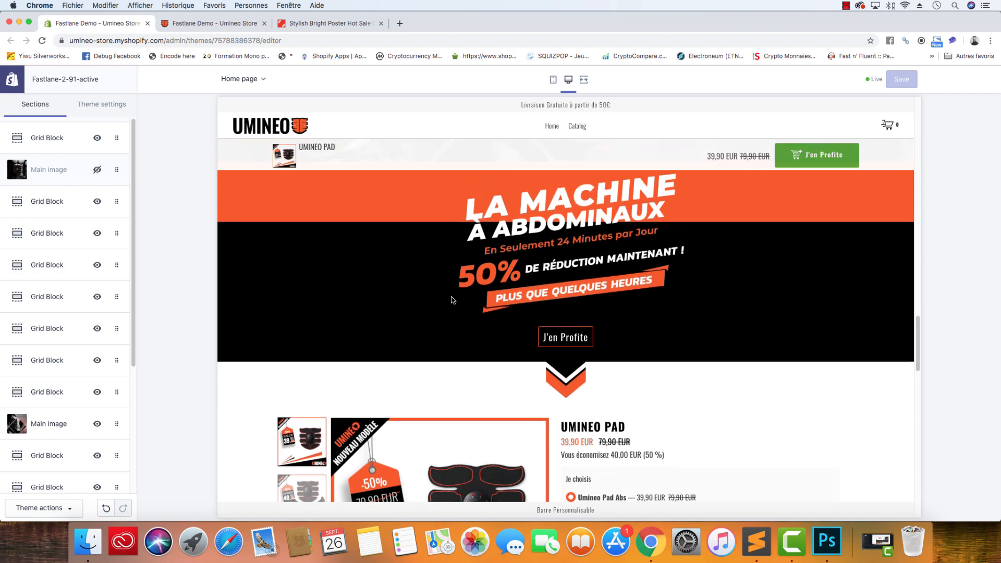
# Add a new Grid Block section to the home page
pyautogui.scroll(-4, 74, 352)
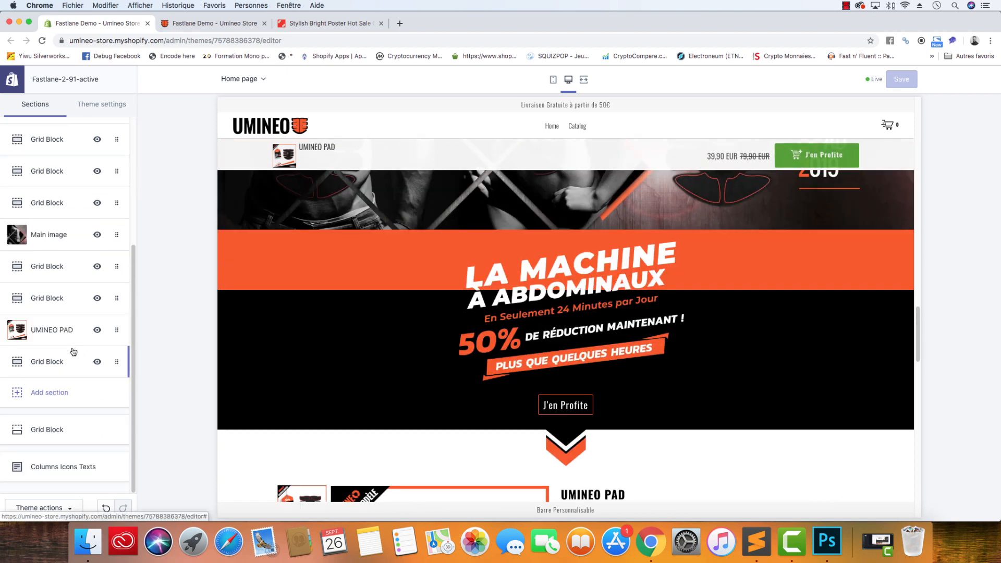
pyautogui.click(60, 396)
pyautogui.scroll(-8, 65, 398)
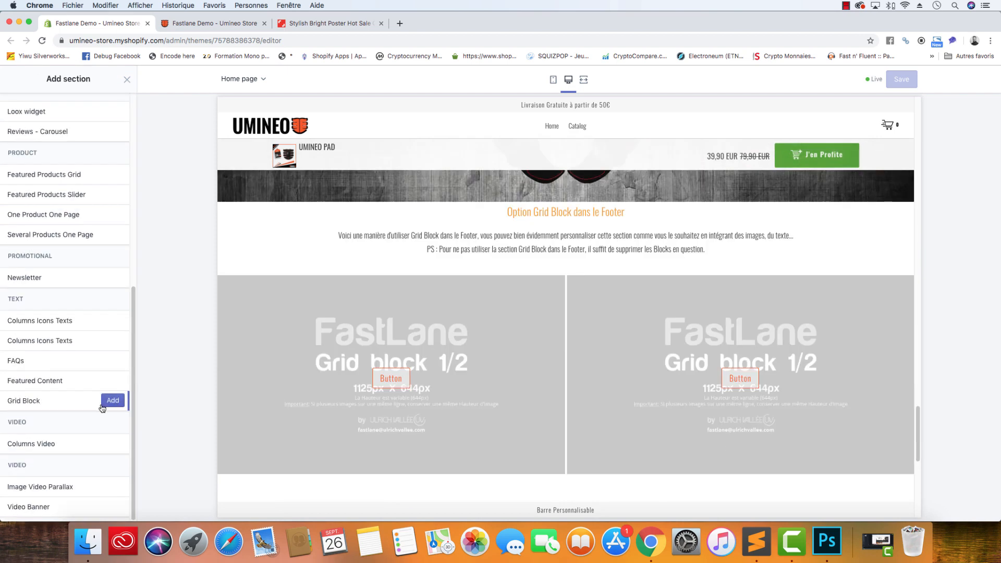
pyautogui.click(110, 401)
# Set the new section's Grid Block Title to "OFFRE UMINEO"
pyautogui.click(40, 160)
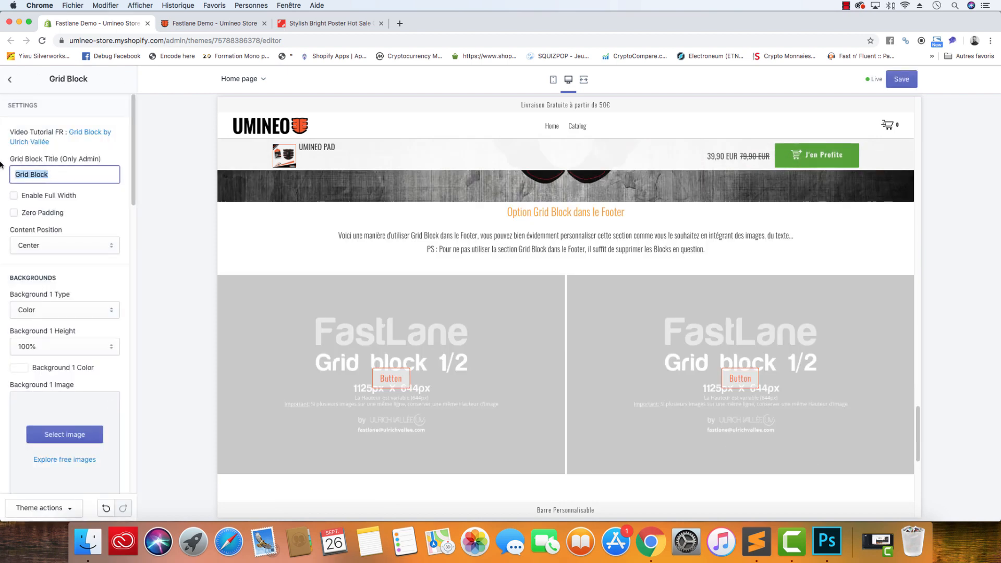
pyautogui.write('OF')
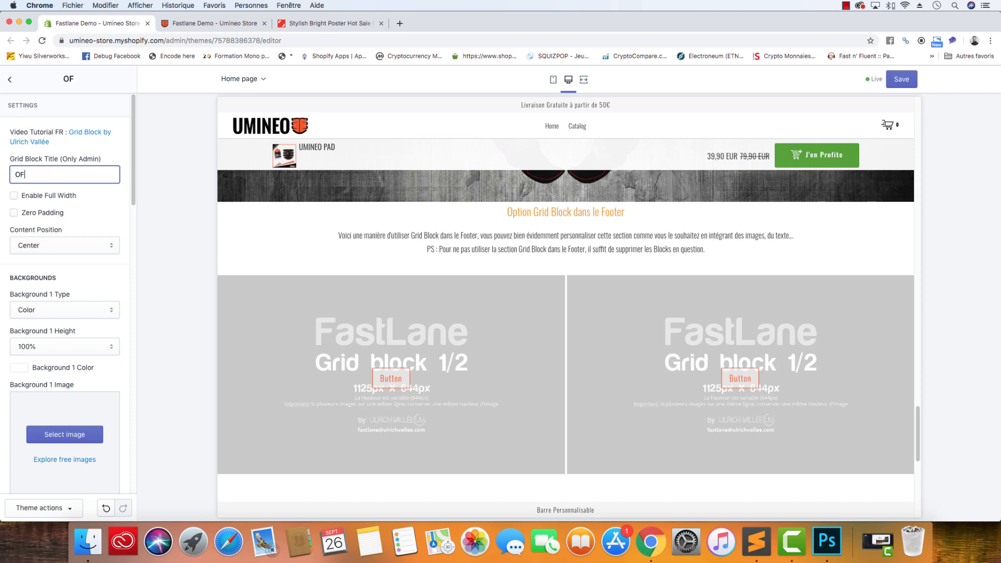
pyautogui.write('FRE UMINEO')
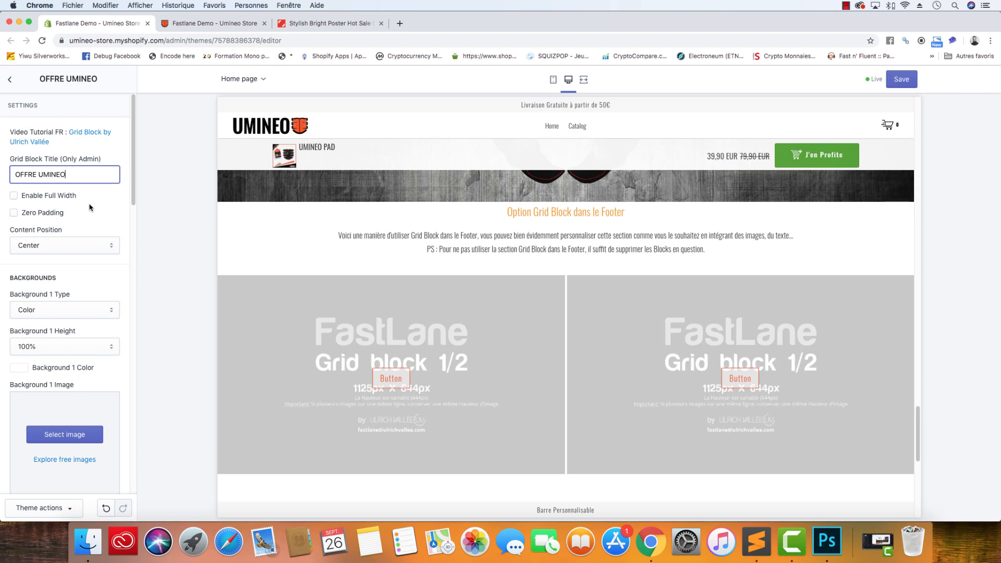
# Set the section's Background 1 Height to 30% and Background 1 Color to the currently used orange
pyautogui.scroll(-1, 82, 216)
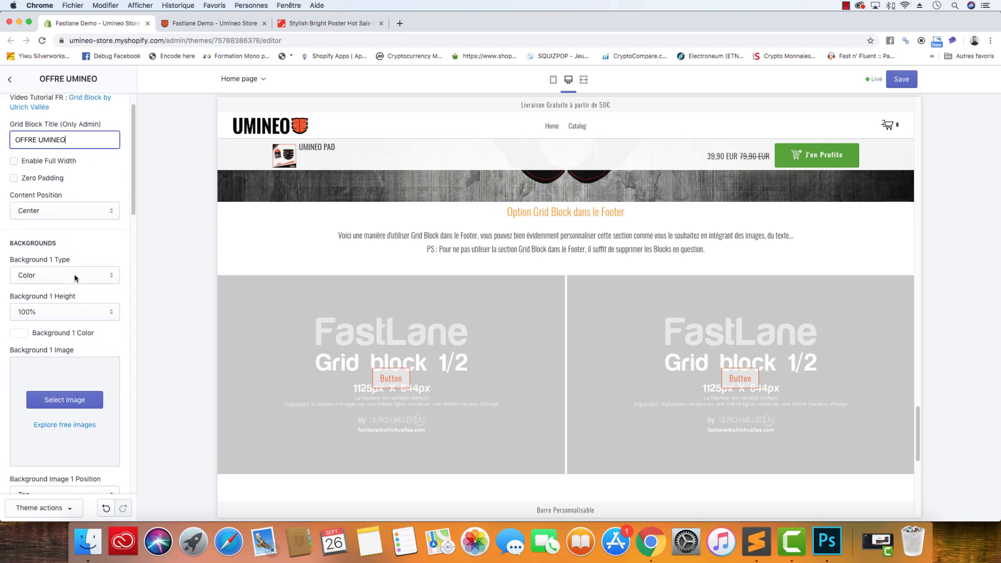
pyautogui.scroll(-2, 57, 311)
pyautogui.click(73, 254)
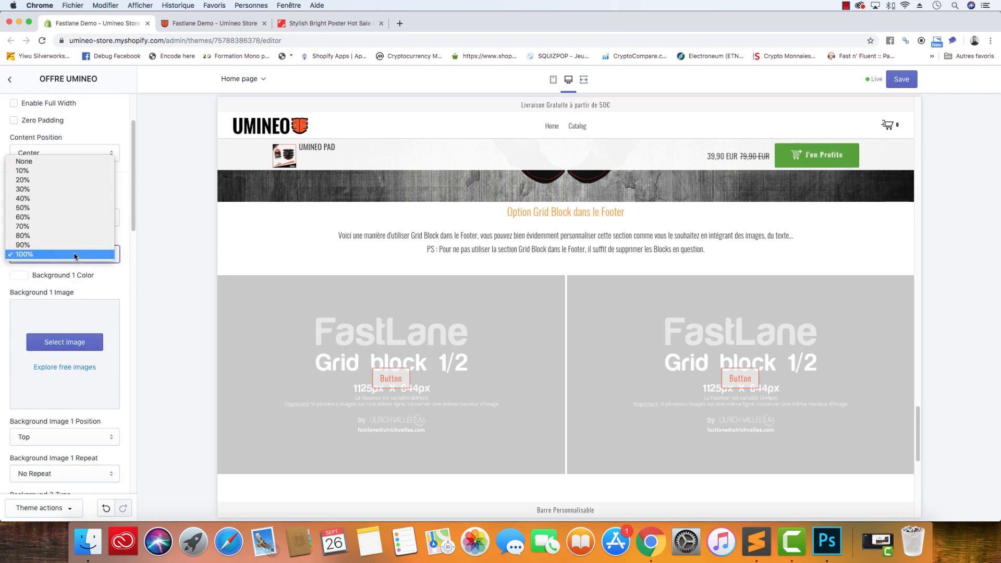
pyautogui.click(78, 189)
pyautogui.click(25, 278)
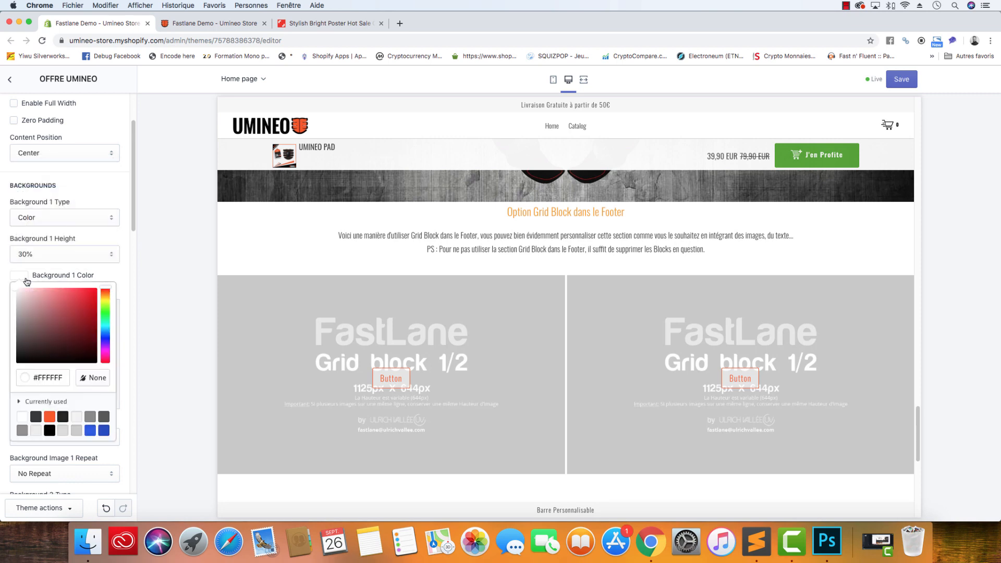
pyautogui.click(49, 416)
pyautogui.click(124, 276)
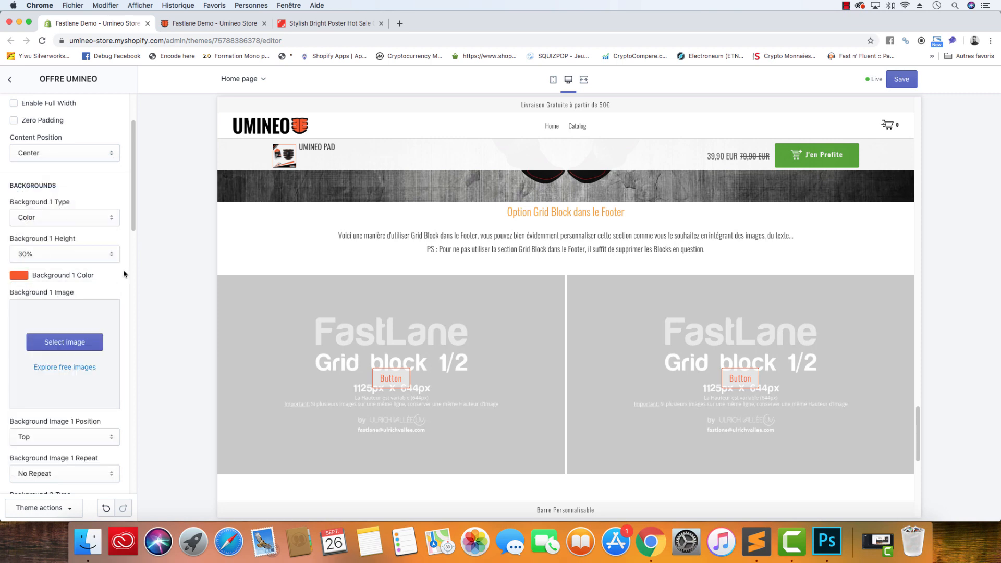
# Keep Background 2 Type as Color, setting Background 2 Height to 70% and Background 2 Color to black
pyautogui.scroll(-8, 56, 332)
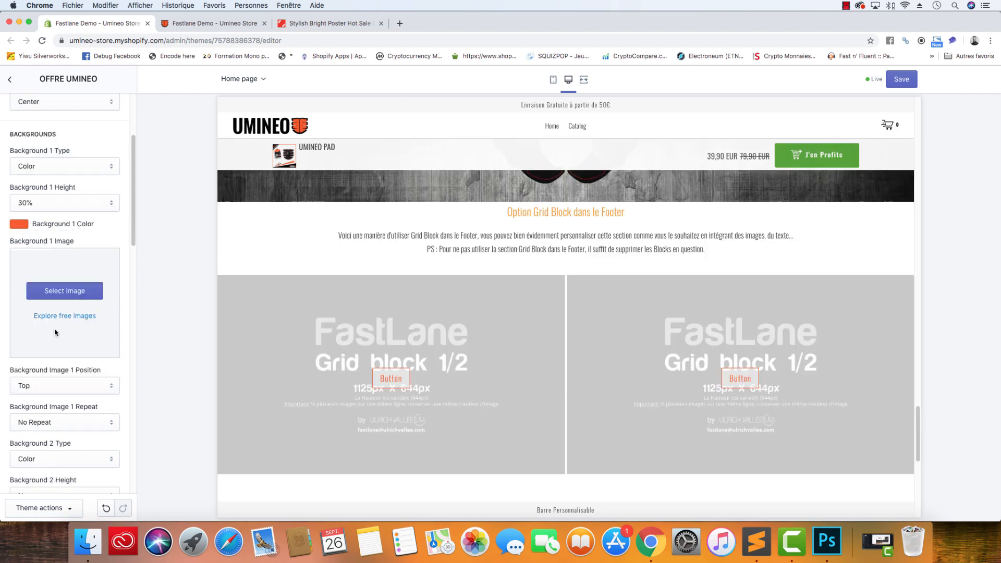
pyautogui.click(68, 282)
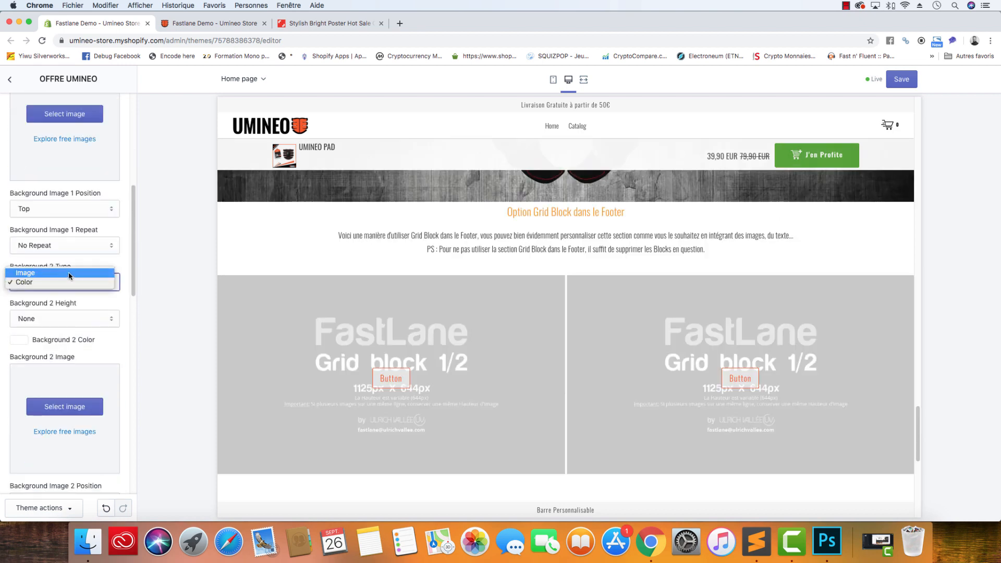
pyautogui.click(73, 281)
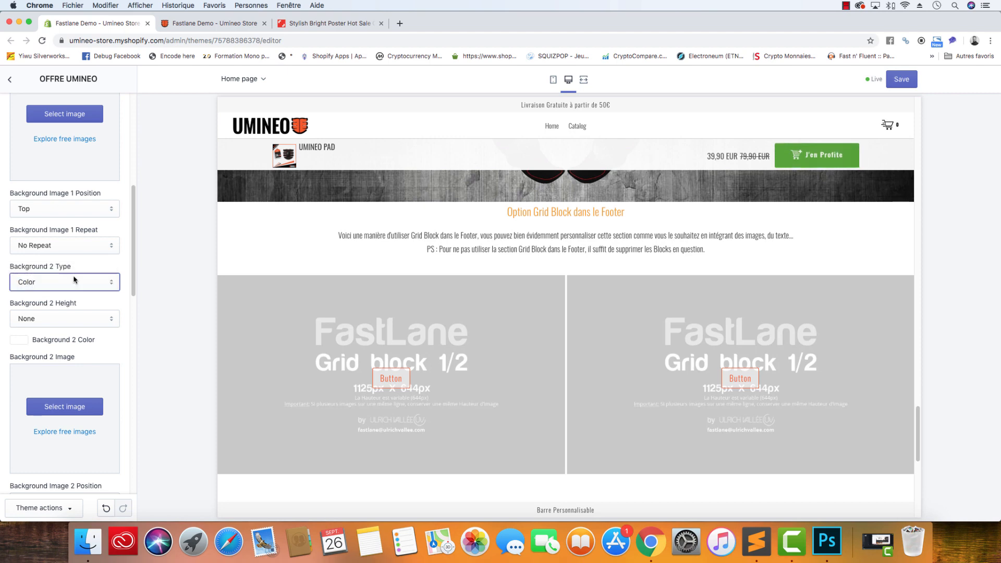
pyautogui.click(69, 316)
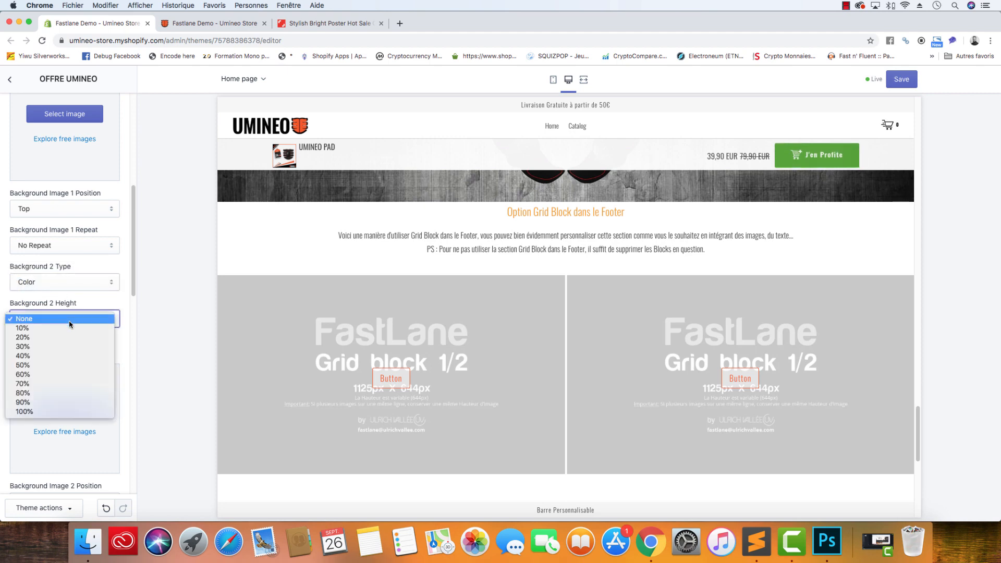
pyautogui.click(63, 384)
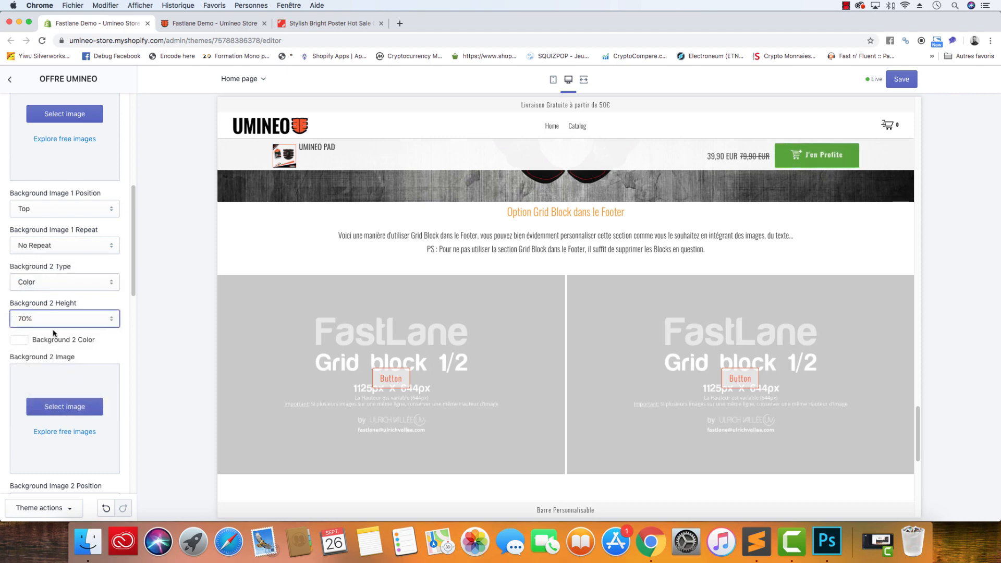
pyautogui.click(23, 336)
pyautogui.moveTo(43, 374); pyautogui.dragTo(2, 444)
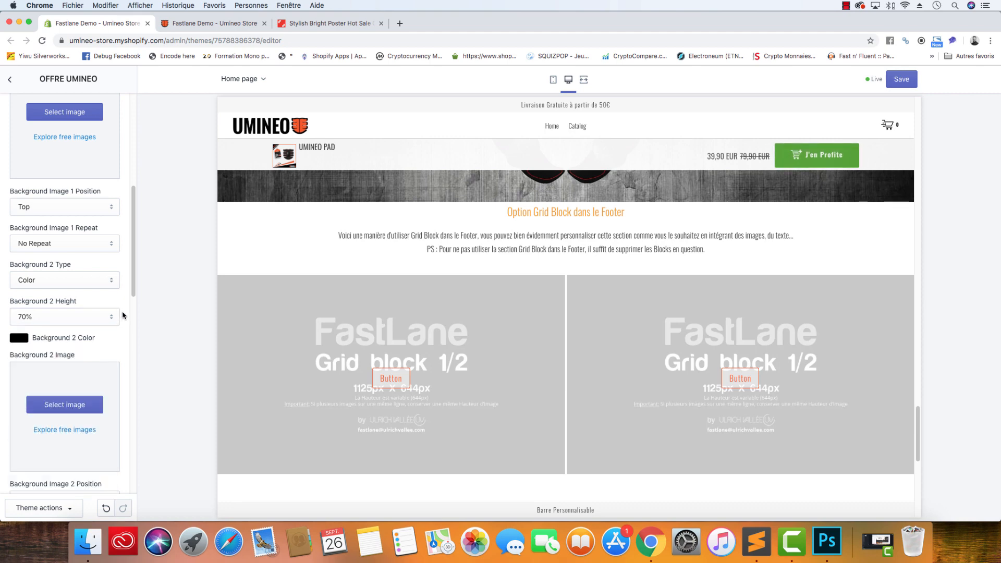
# Add an Image block to the section's content and set its Background Color to None
pyautogui.scroll(-15, 119, 323)
pyautogui.click(65, 426)
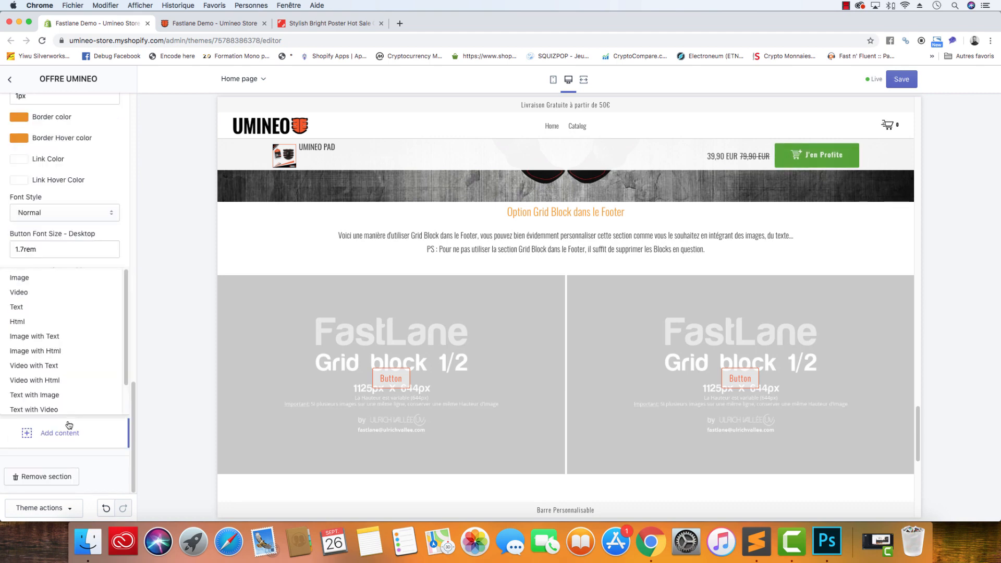
pyautogui.click(24, 283)
pyautogui.scroll(-2, 53, 365)
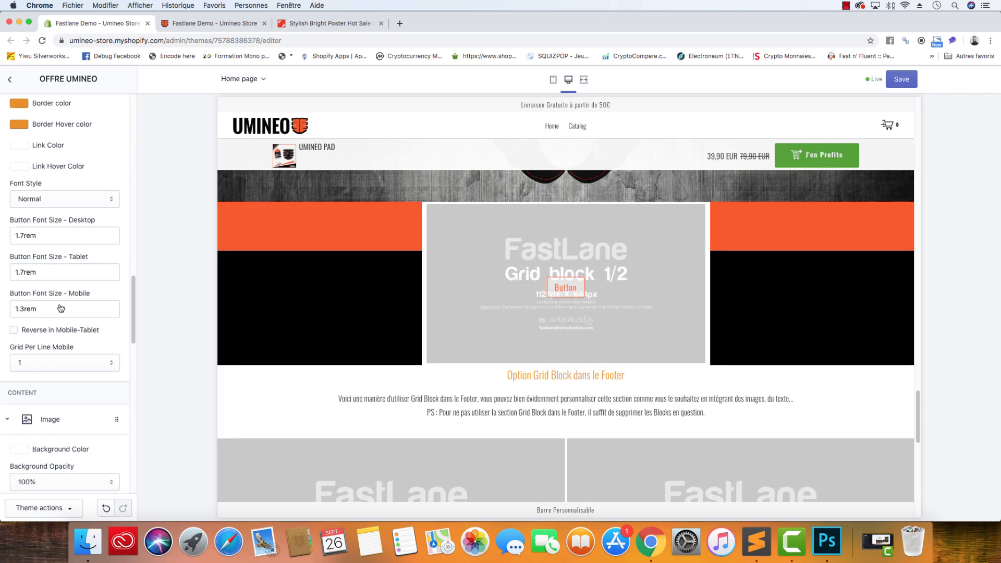
pyautogui.click(20, 404)
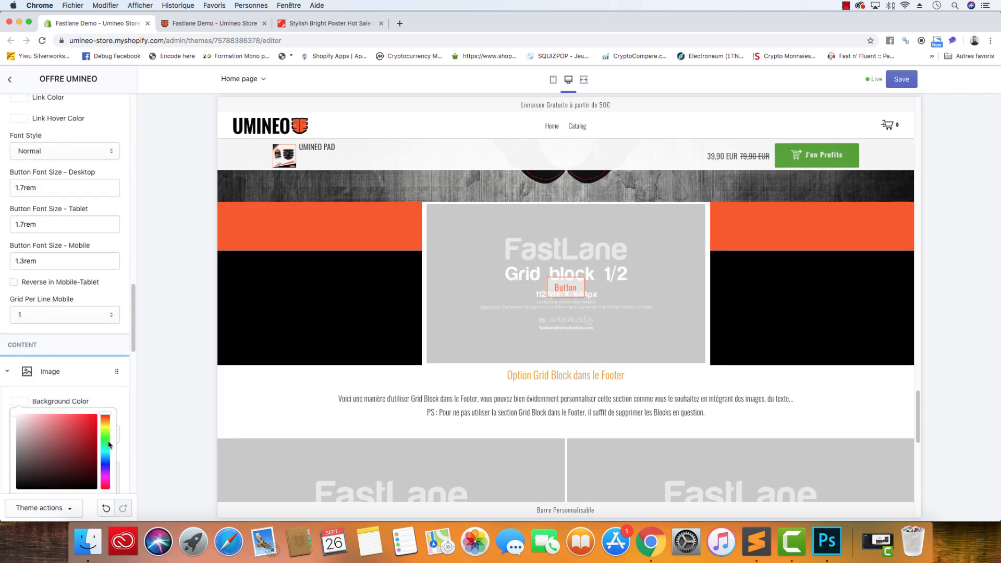
pyautogui.scroll(-3, 114, 360)
pyautogui.click(122, 321)
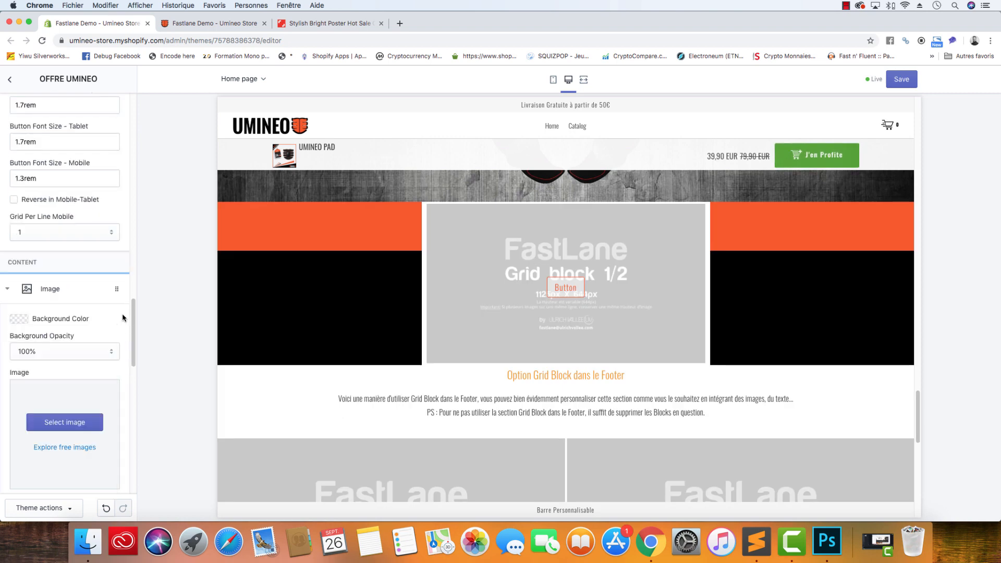
# Insert the "La machine à abdominaux" offer image from the library into the Image block
pyautogui.click(62, 420)
pyautogui.click(51, 210)
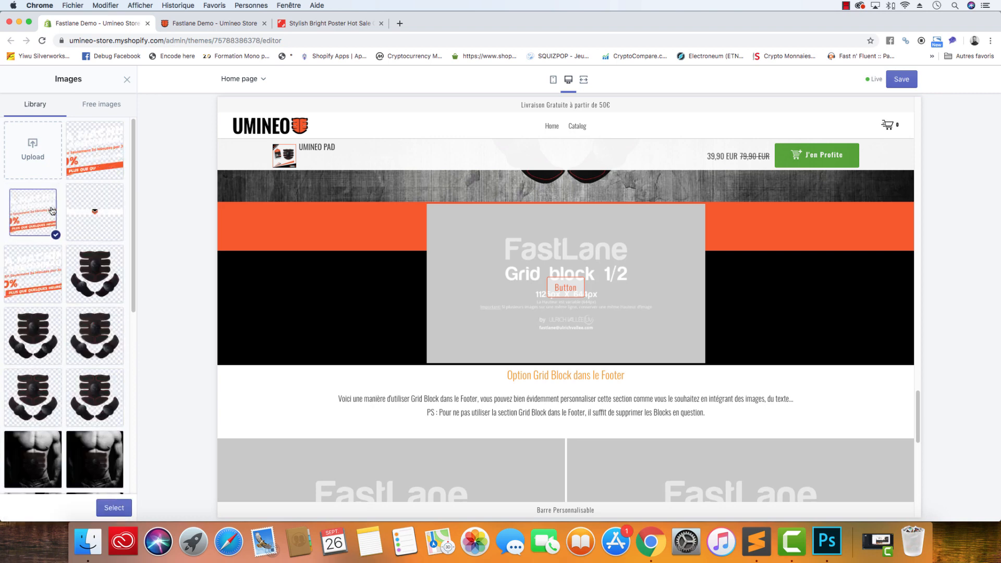
pyautogui.click(111, 507)
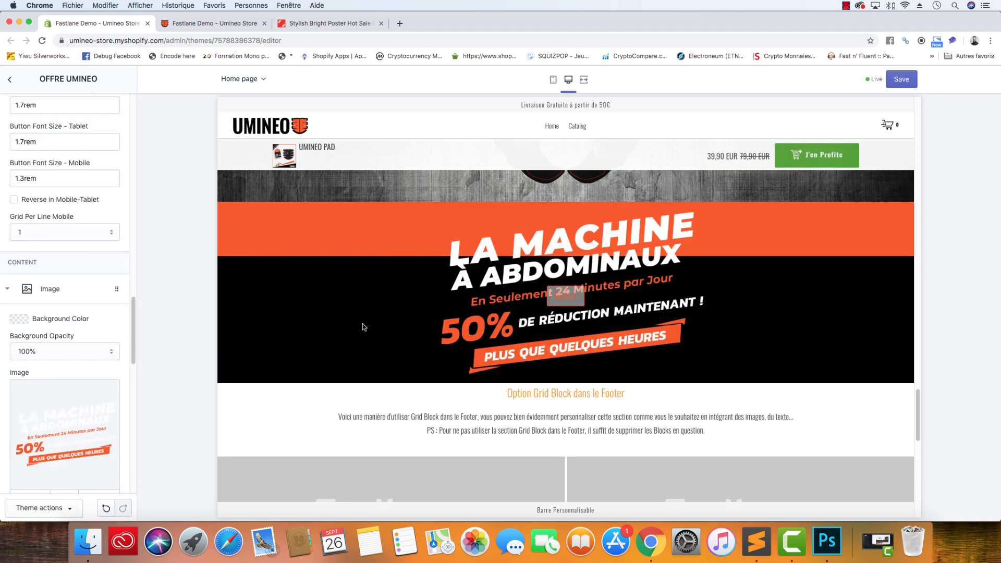
pyautogui.scroll(-2, 77, 349)
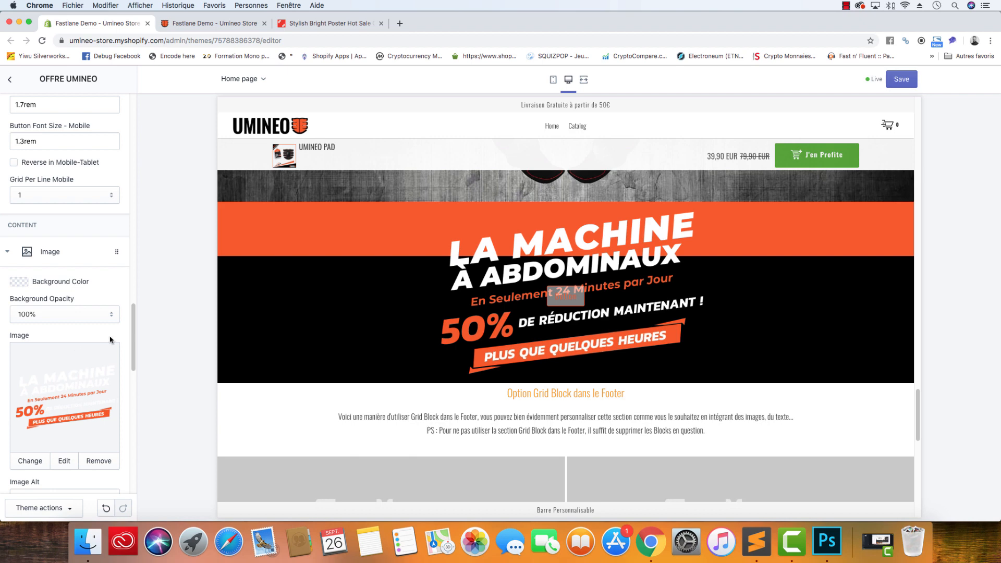
pyautogui.moveTo(457, 255); pyautogui.dragTo(679, 262)
# Clear the Image block's Button Text to remove the button from the offer image
pyautogui.scroll(-4, 56, 319)
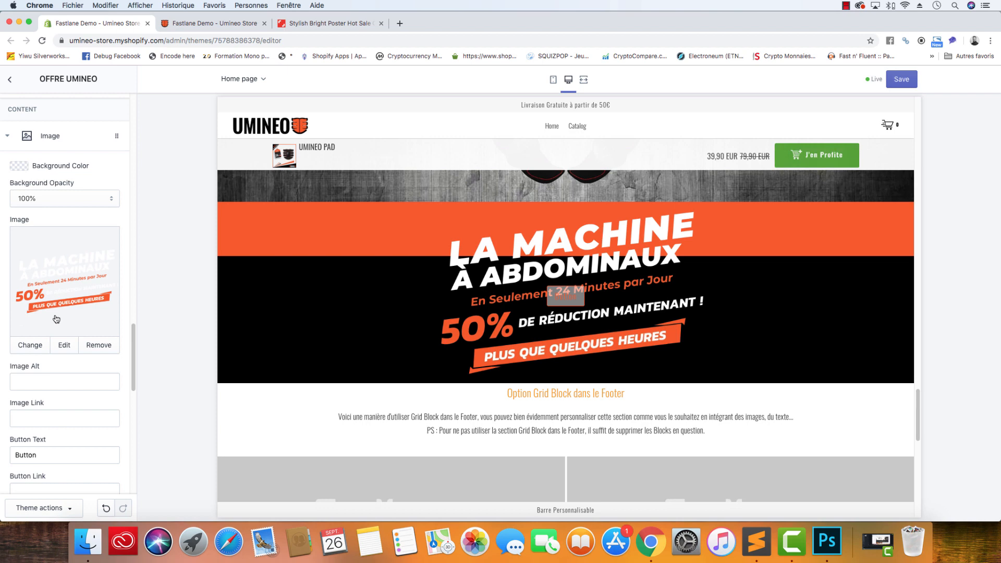
pyautogui.scroll(-2, 56, 319)
pyautogui.click(57, 386)
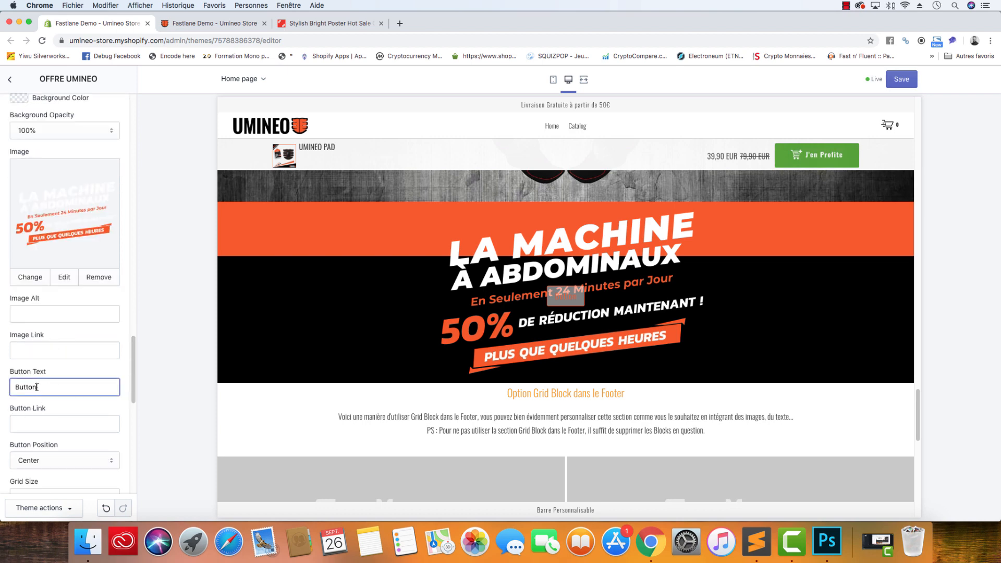
pyautogui.doubleClick(37, 386)
pyautogui.press('BackSpace')
# Try the Full Grid Size on the Image block and return it to Half
pyautogui.scroll(-7, 84, 336)
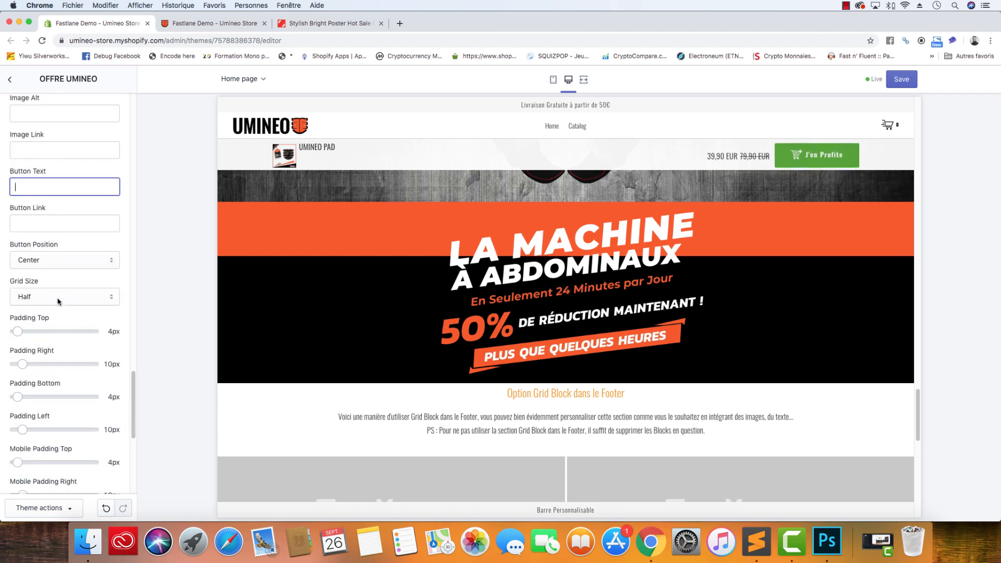
pyautogui.click(58, 301)
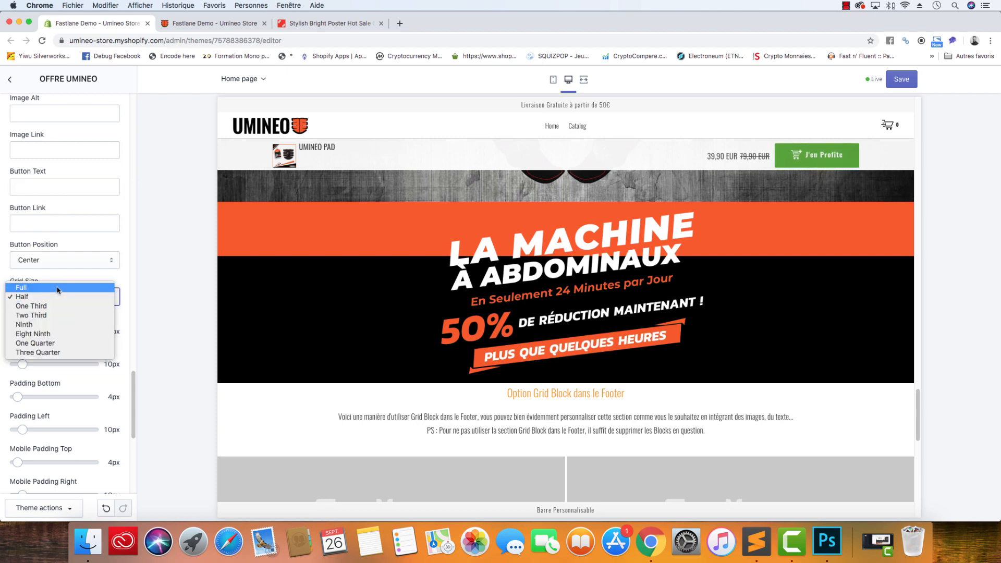
pyautogui.click(58, 290)
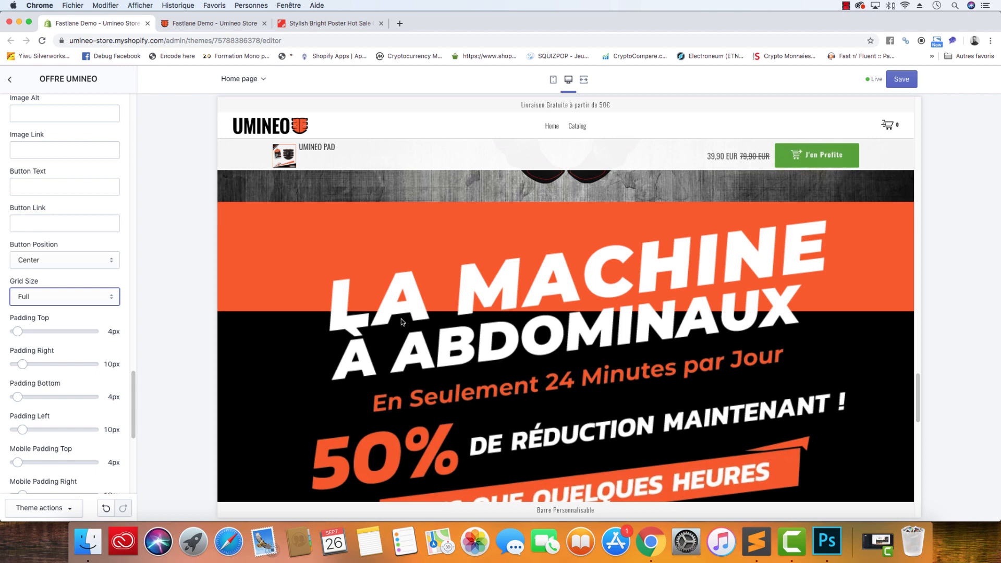
pyautogui.click(37, 297)
pyautogui.click(37, 305)
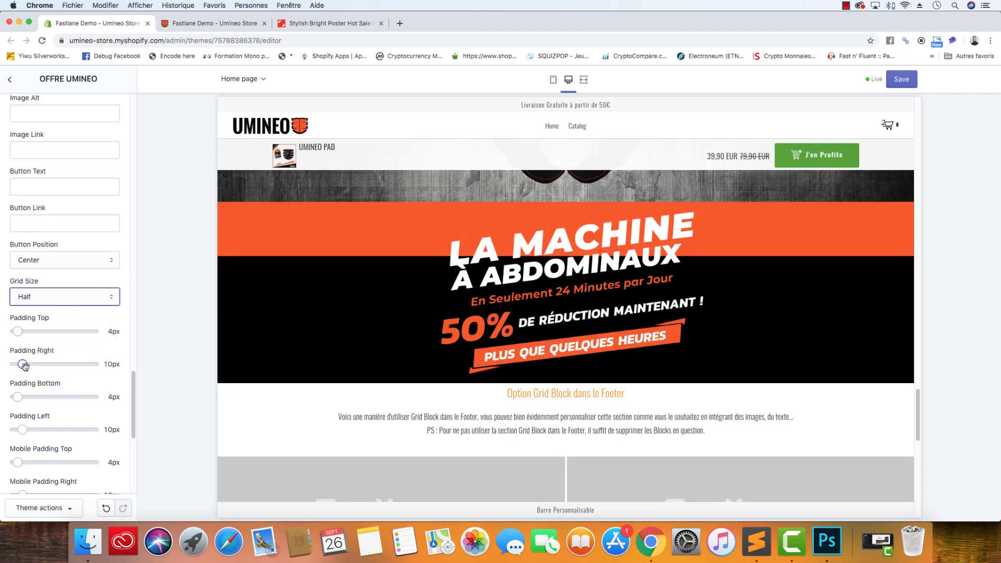
# Set the Image block's padding to 20px top, 50px right, 0px bottom and 50px left
pyautogui.moveTo(23, 364); pyautogui.dragTo(54, 364)
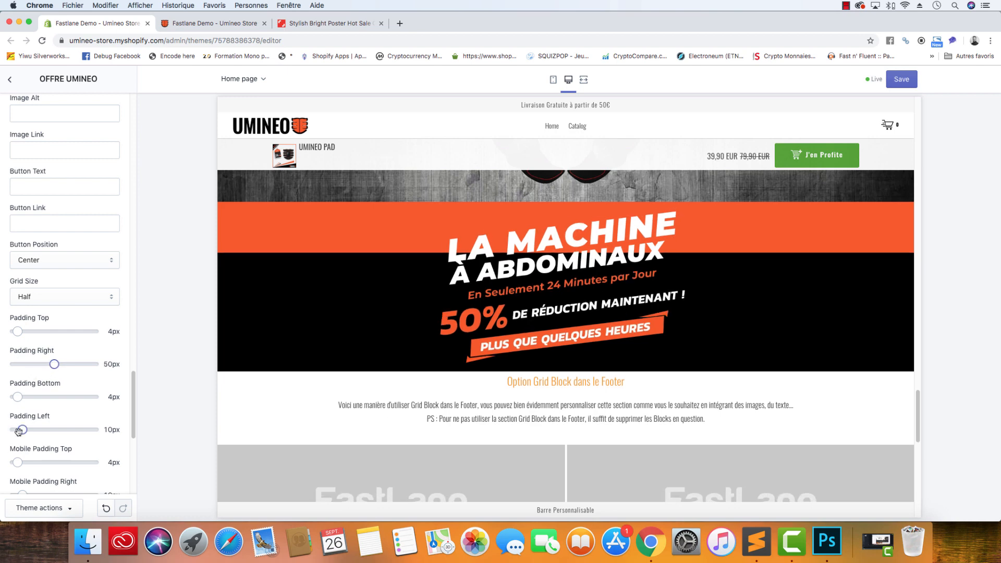
pyautogui.moveTo(23, 429); pyautogui.dragTo(43, 429)
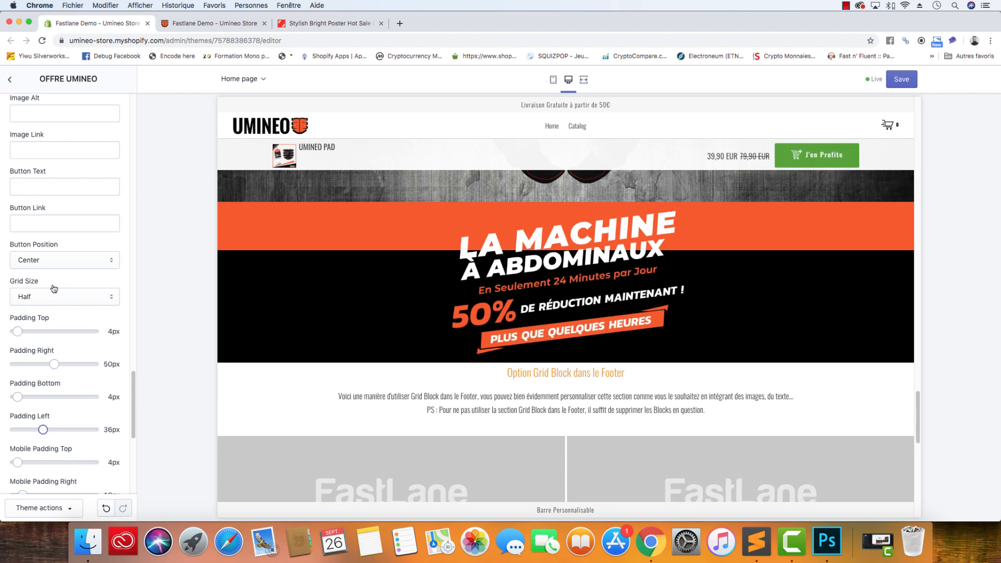
pyautogui.scroll(15, 52, 288)
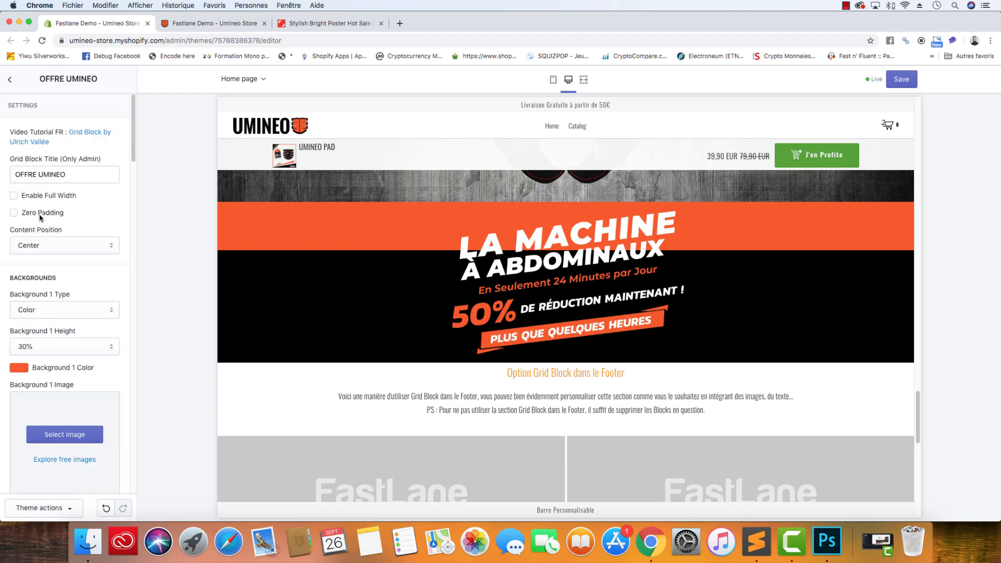
pyautogui.scroll(-15, 64, 243)
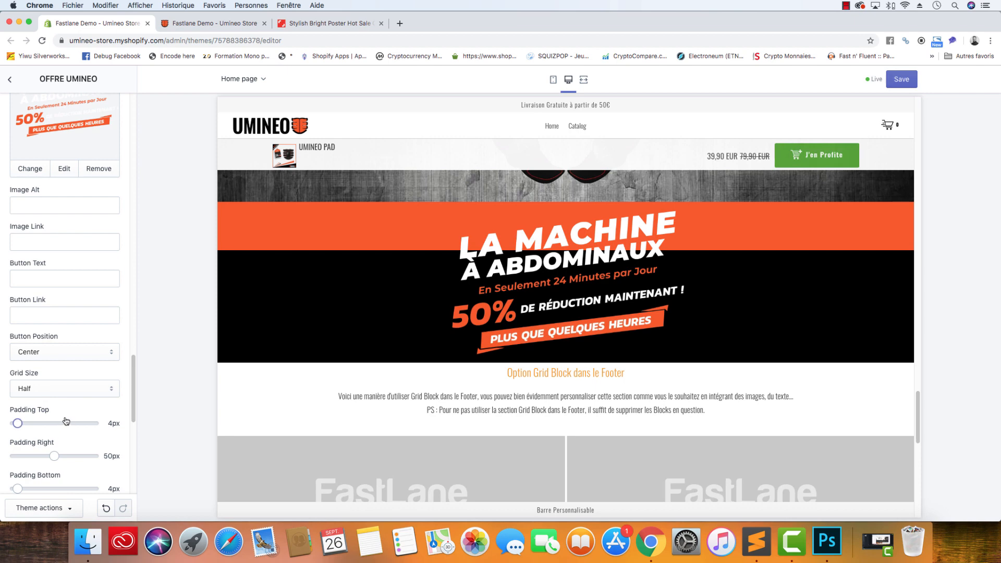
pyautogui.scroll(-3, 66, 420)
pyautogui.moveTo(36, 420); pyautogui.dragTo(54, 421)
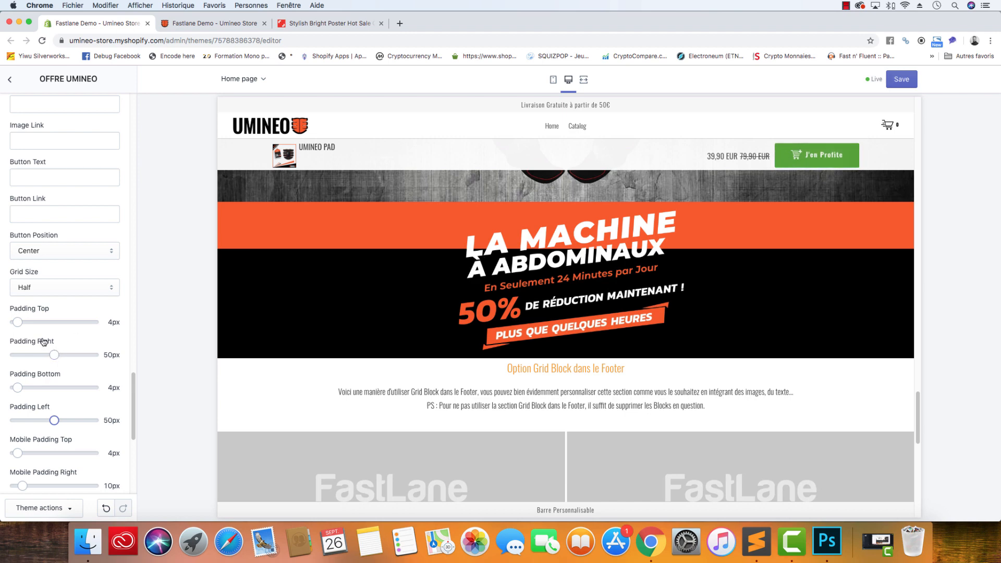
pyautogui.moveTo(17, 320); pyautogui.dragTo(30, 323)
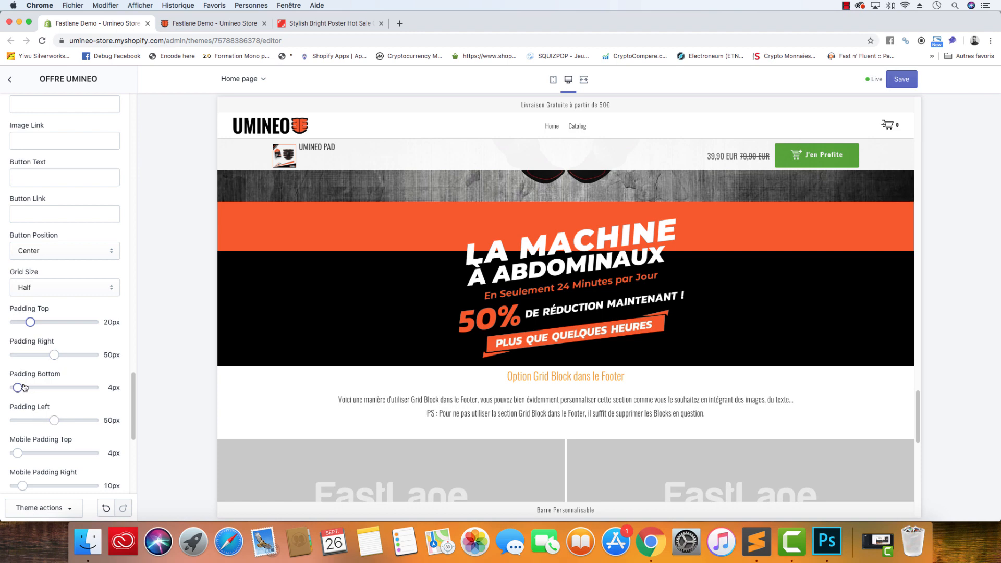
pyautogui.moveTo(21, 386); pyautogui.dragTo(9, 386)
# Set the Image block's mobile padding to 20px top and 0px right, bottom and left
pyautogui.scroll(-1, 54, 384)
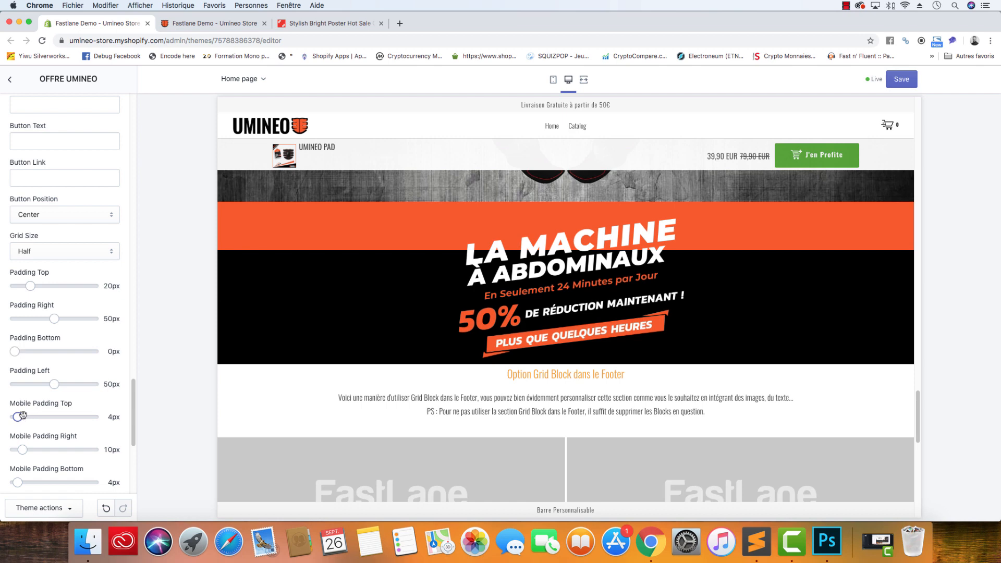
pyautogui.moveTo(17, 416); pyautogui.dragTo(31, 416)
pyautogui.rightClick(31, 416)
pyautogui.click(6, 421)
pyautogui.moveTo(25, 450); pyautogui.dragTo(7, 421)
pyautogui.scroll(-2, 30, 446)
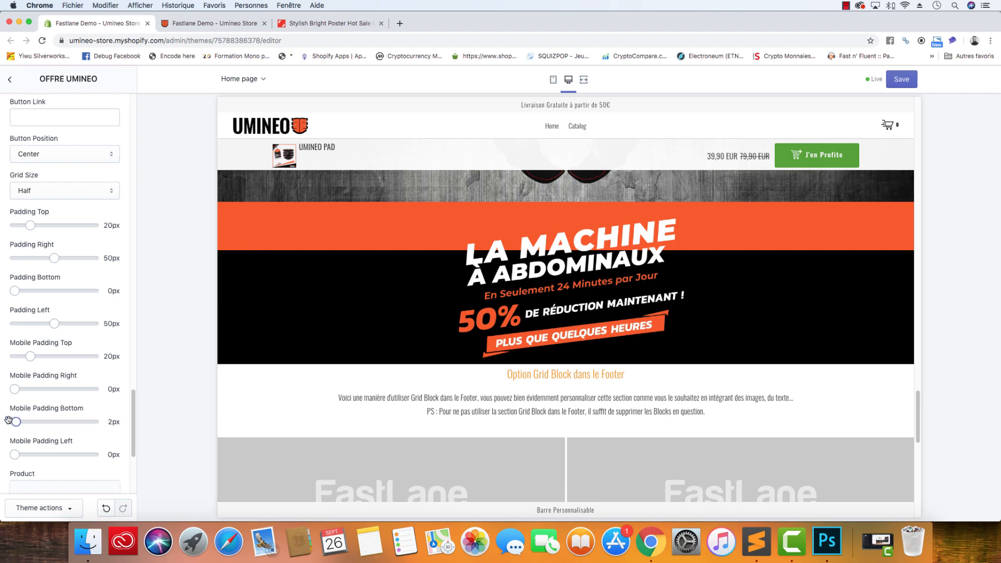
# Add an Html block to the OFFRE UMINEO section's content after the Image block
pyautogui.scroll(-5, 78, 333)
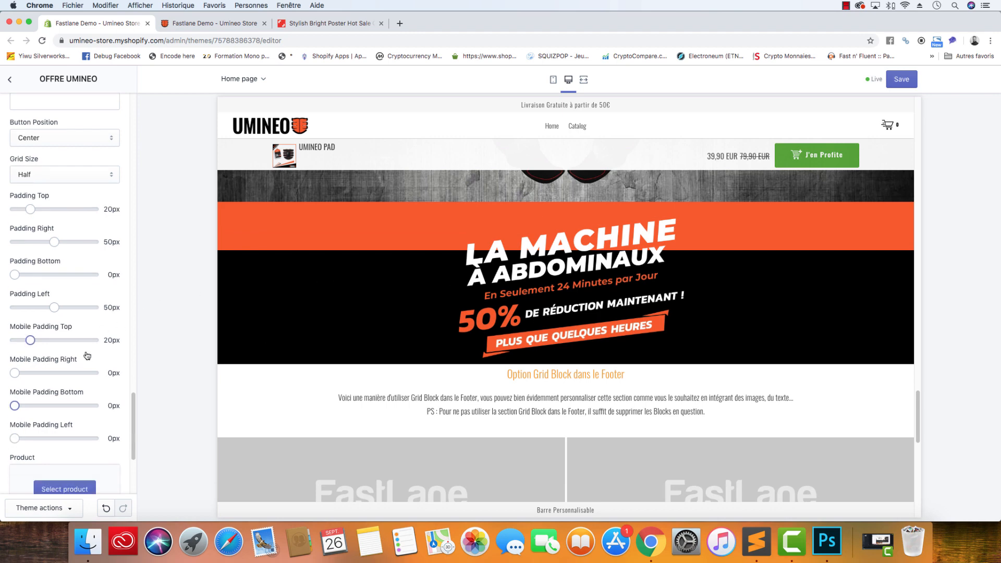
pyautogui.click(49, 408)
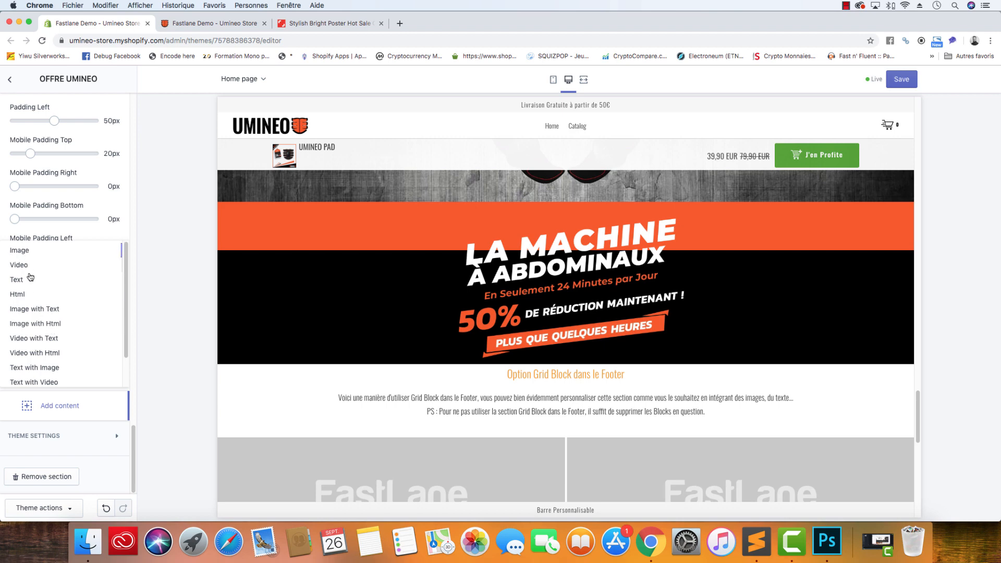
pyautogui.click(21, 294)
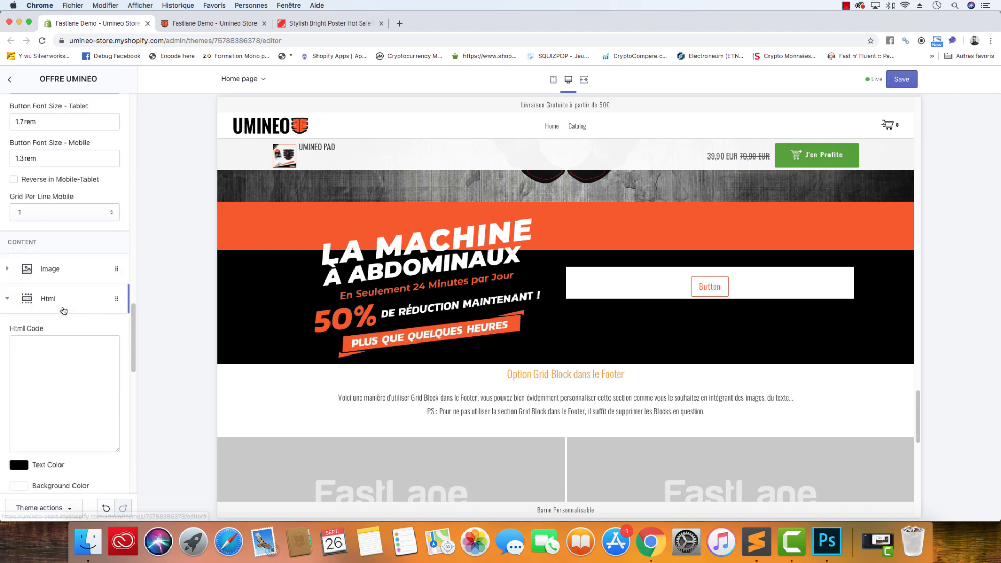
pyautogui.scroll(-3, 63, 311)
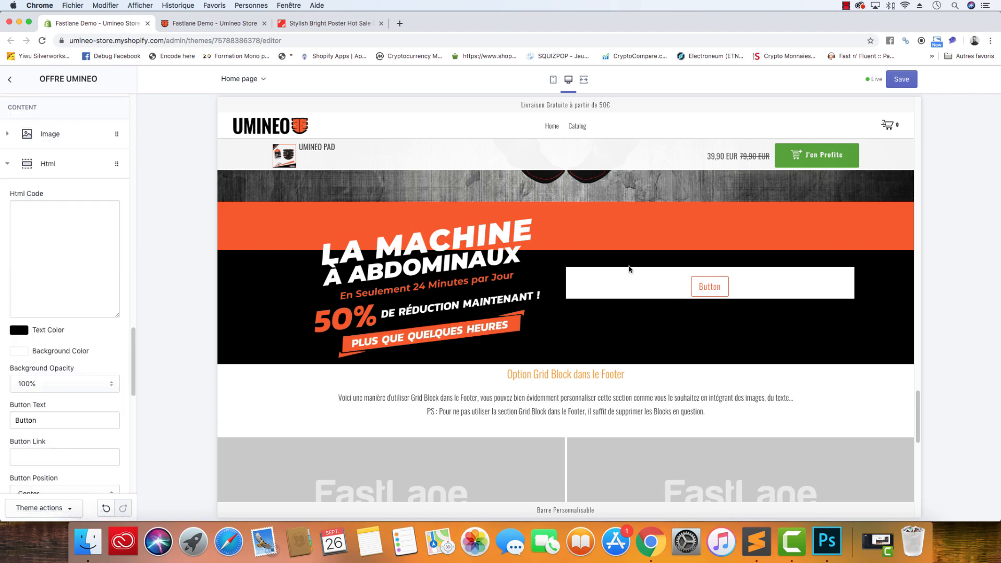
# Set the Html block's Grid Size to Full
pyautogui.scroll(2, 67, 365)
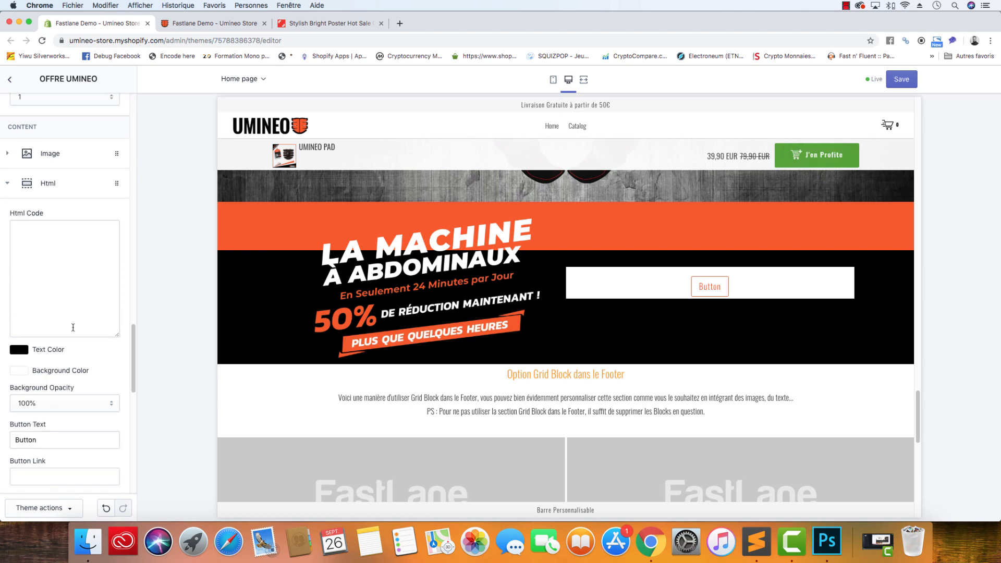
pyautogui.scroll(-3, 72, 331)
pyautogui.scroll(-3, 72, 321)
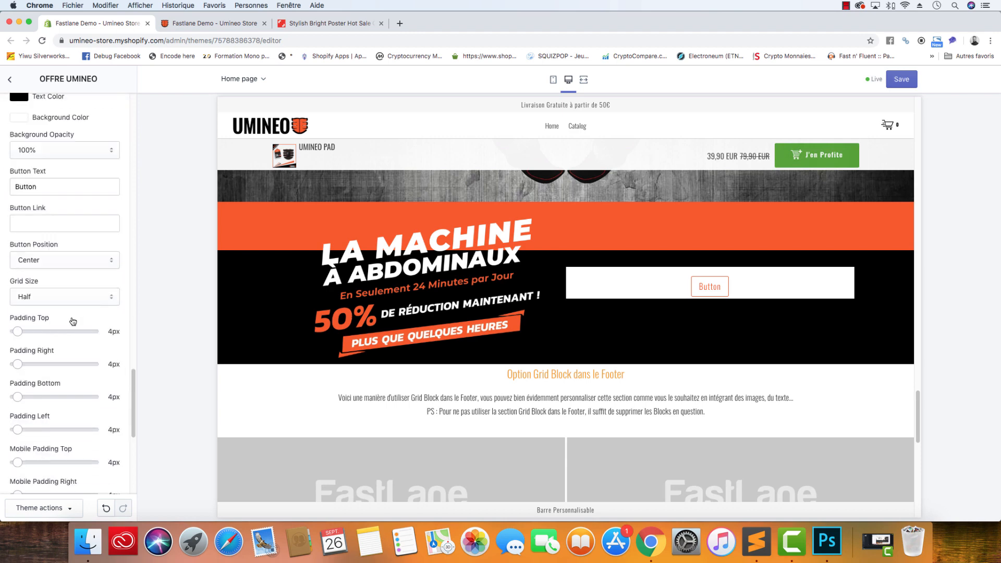
pyautogui.click(72, 297)
pyautogui.click(72, 291)
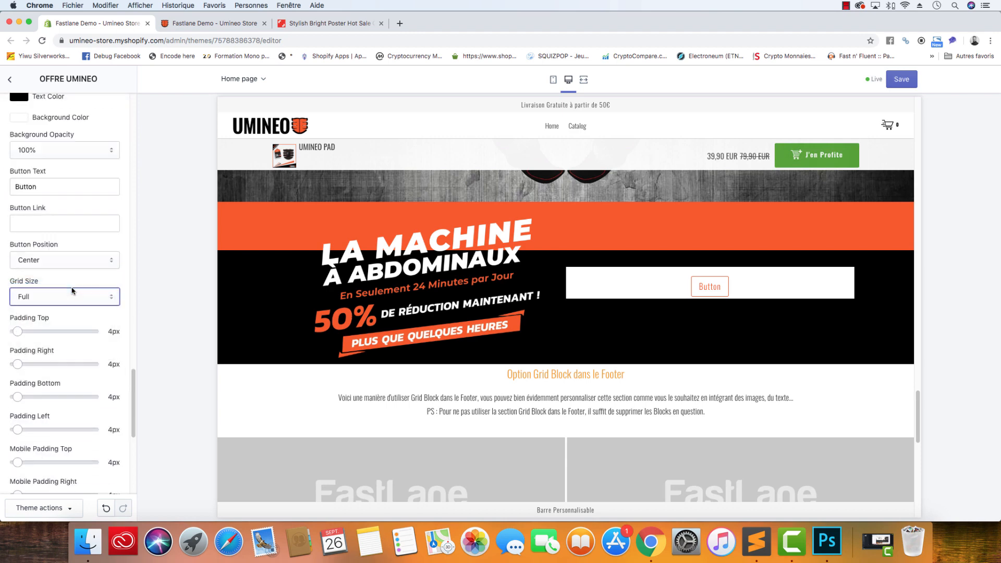
# Remove the Html block's background color by setting it to None
pyautogui.scroll(2, 72, 290)
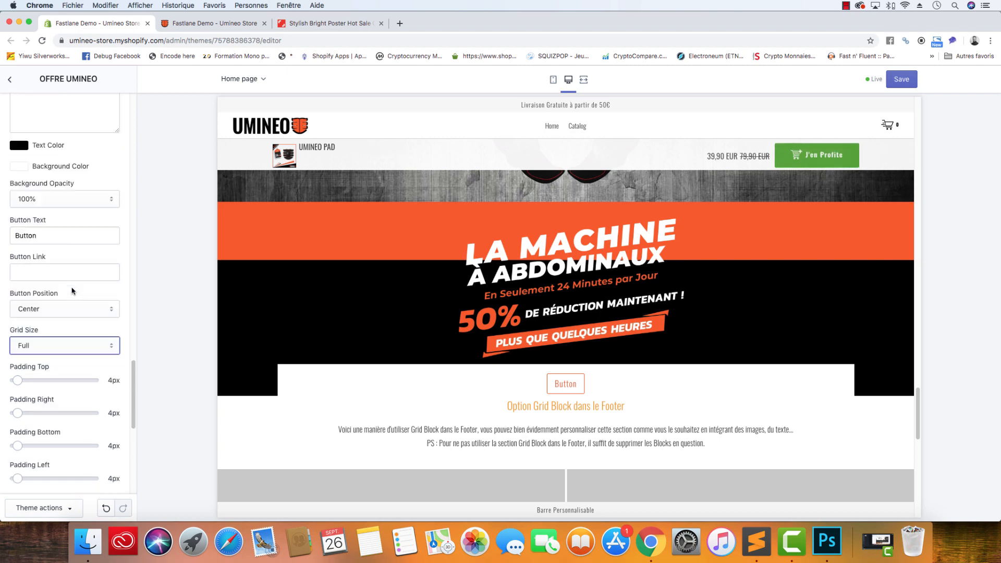
pyautogui.click(23, 220)
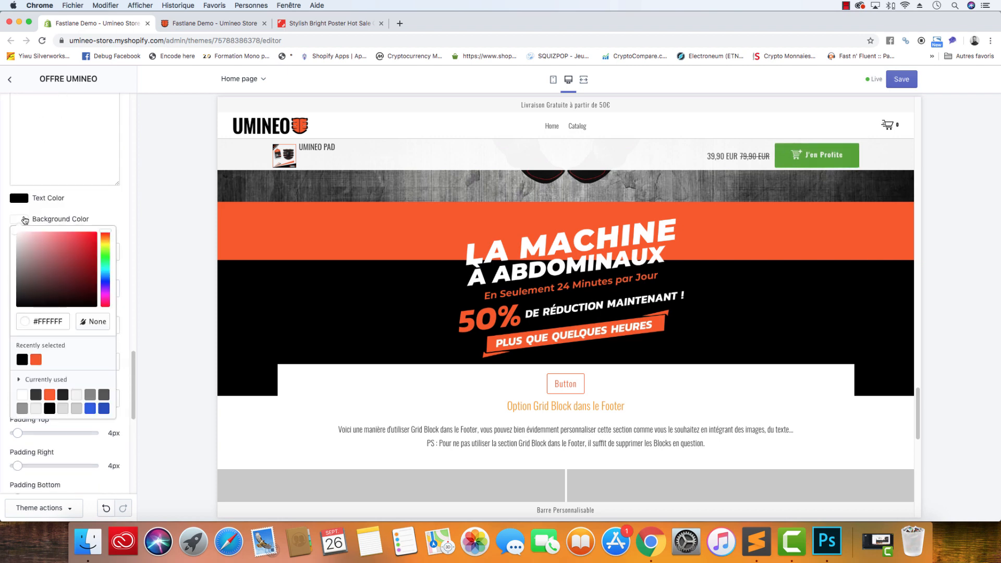
pyautogui.click(84, 323)
pyautogui.click(119, 214)
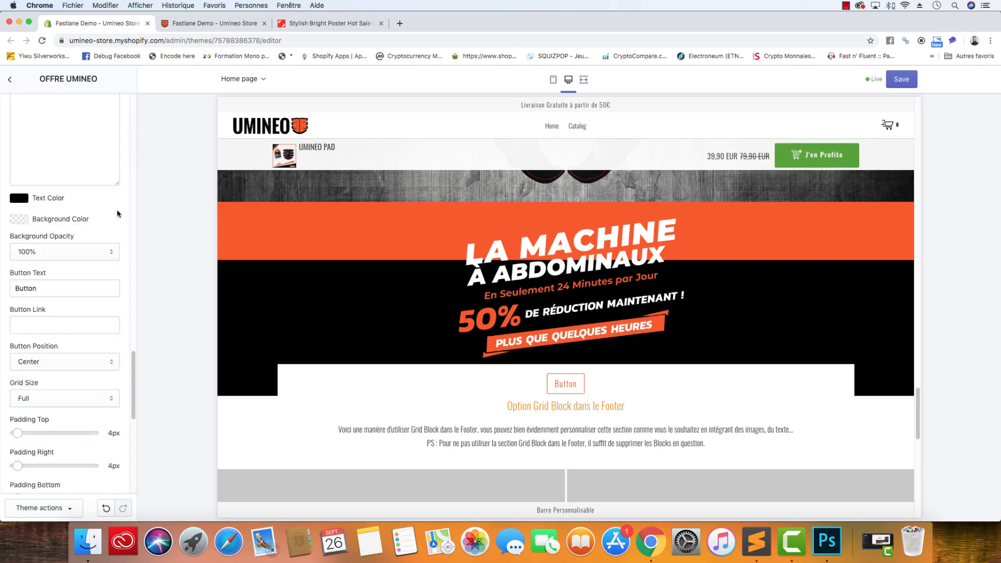
# Switch the OFFRE UMINEO section's common Button Style to Custom
pyautogui.scroll(10, 71, 316)
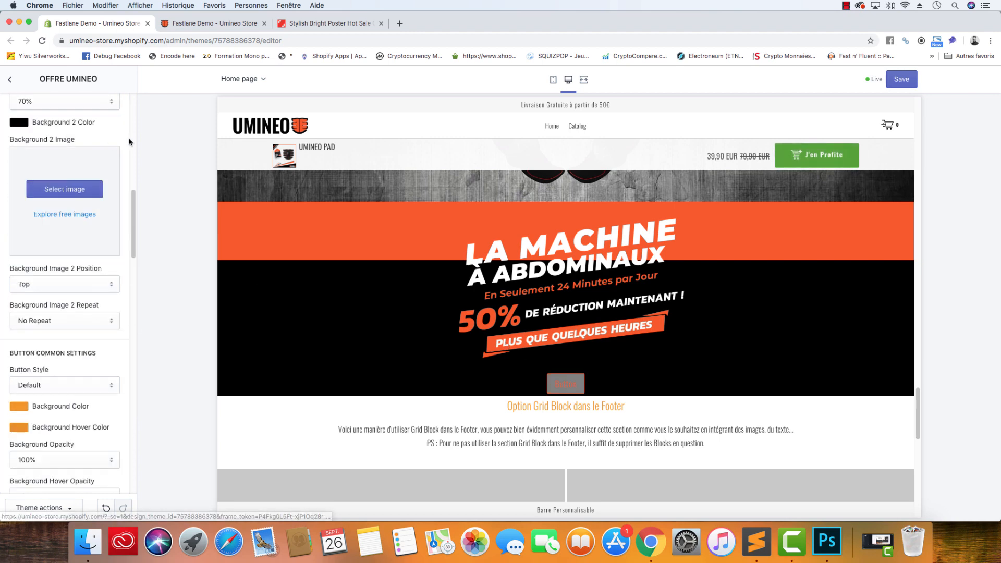
pyautogui.scroll(10, 60, 278)
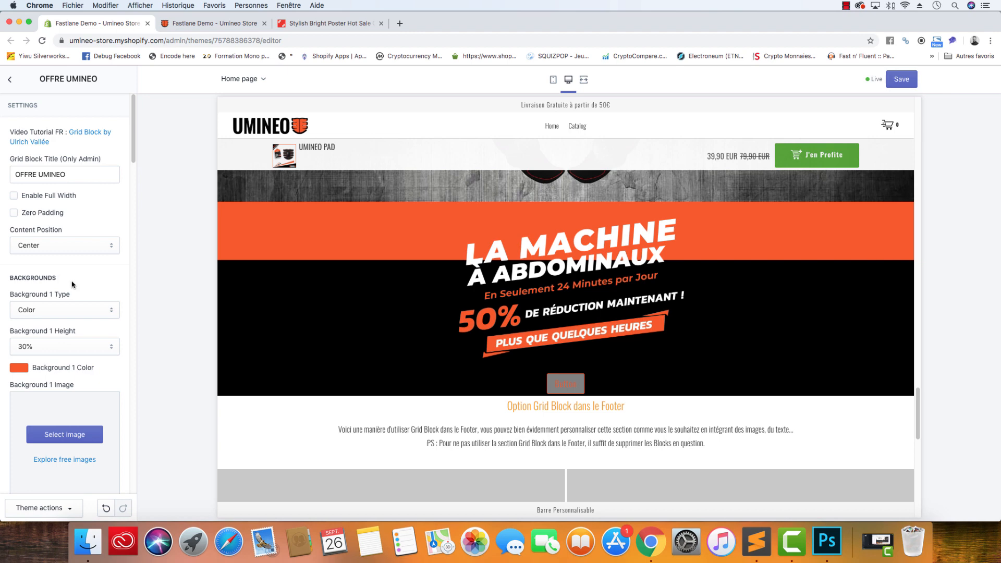
pyautogui.scroll(-10, 74, 260)
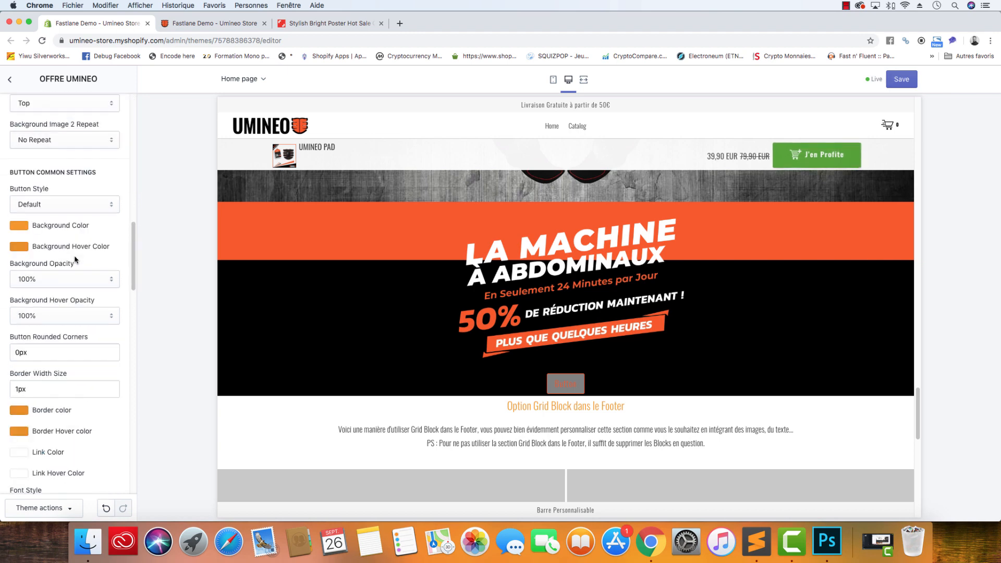
pyautogui.moveTo(103, 171); pyautogui.dragTo(10, 170)
pyautogui.click(45, 202)
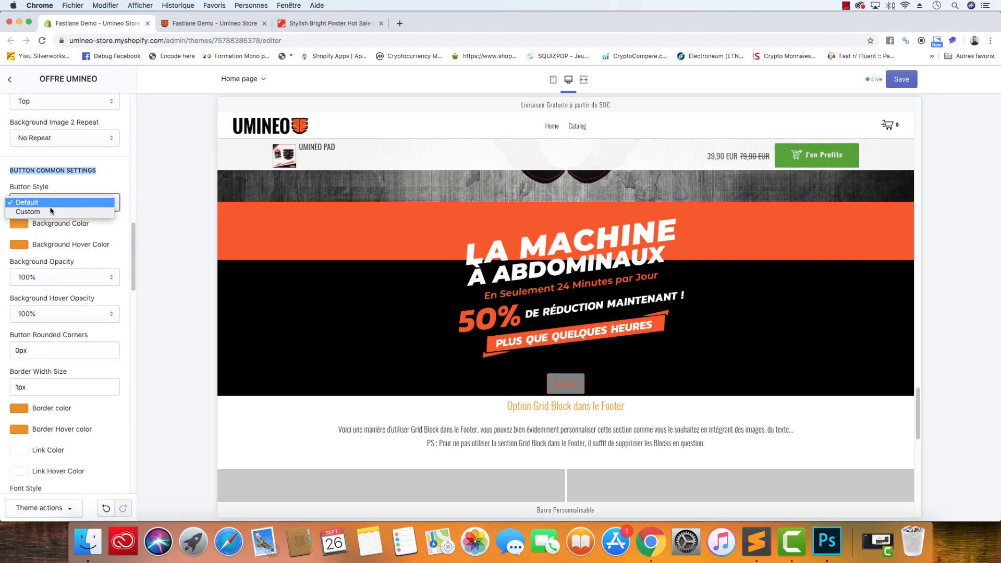
pyautogui.click(51, 211)
# Set the section's button background color to black #000000 and its background hover color to the recently used orange
pyautogui.click(19, 223)
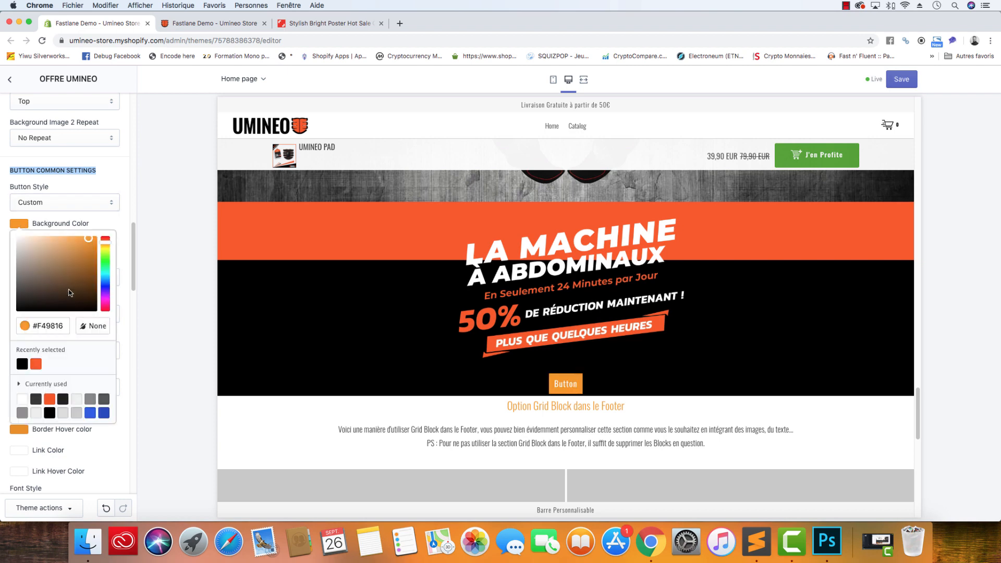
pyautogui.click(21, 364)
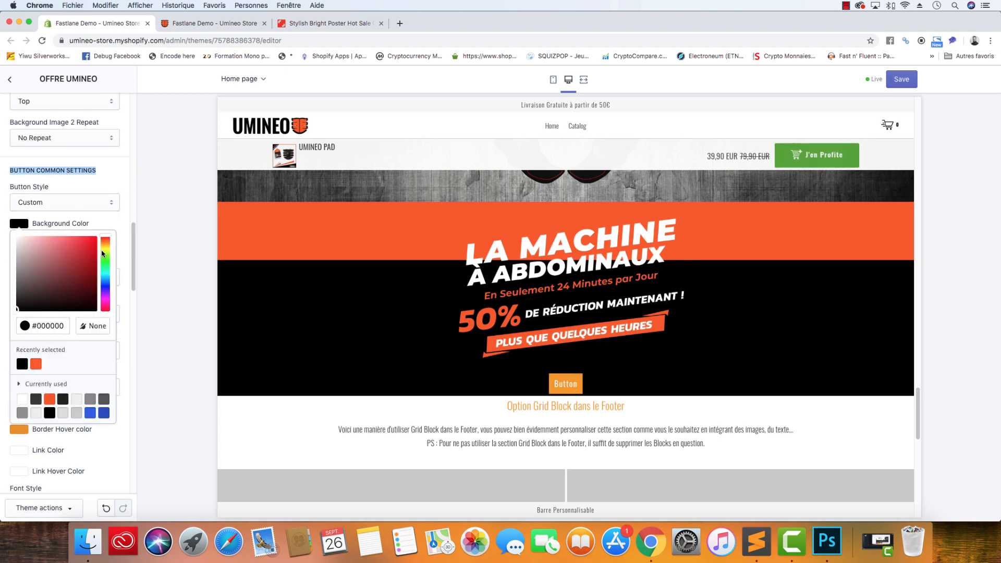
pyautogui.click(124, 219)
pyautogui.click(22, 250)
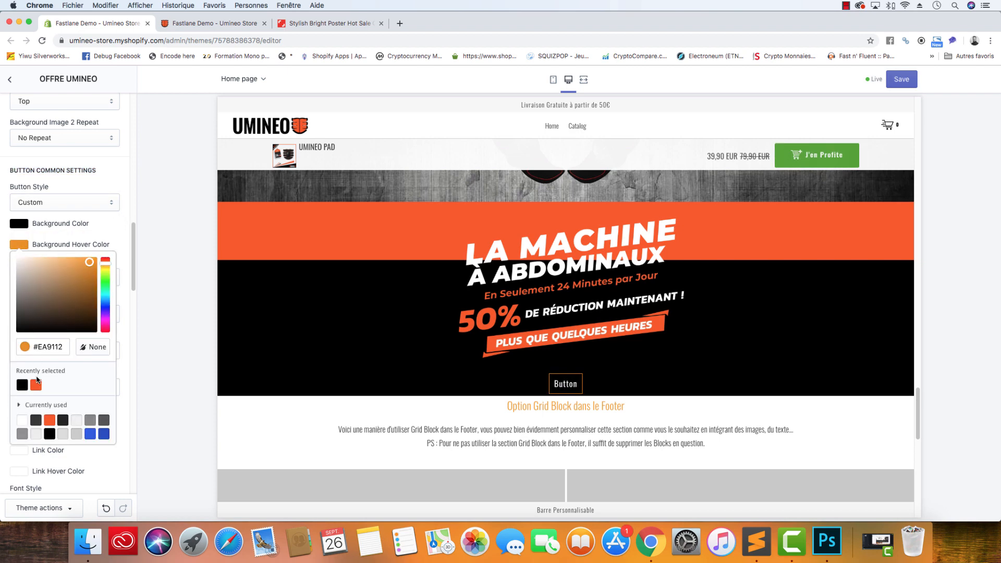
pyautogui.click(38, 380)
pyautogui.click(126, 225)
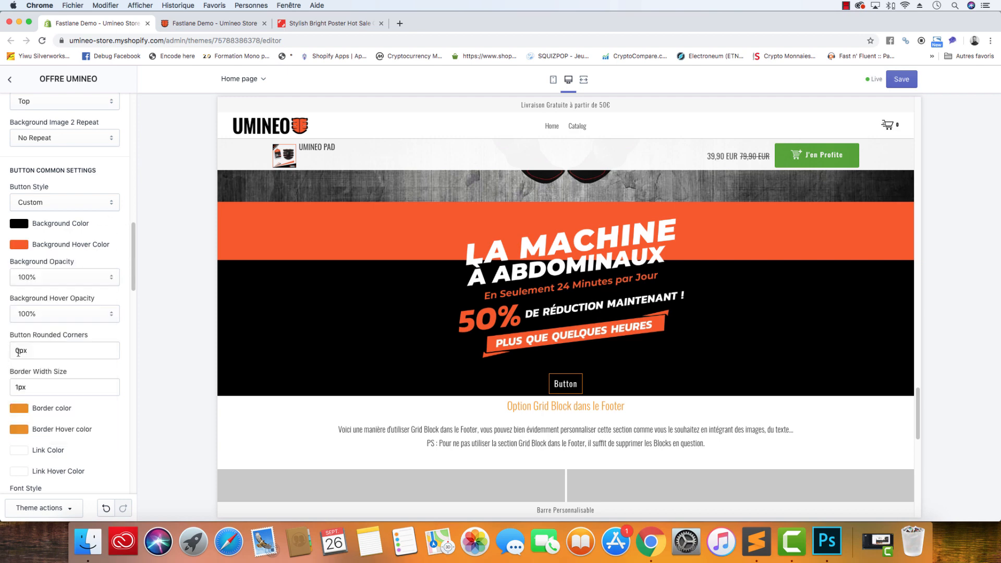
# Set the button's rounded corners to 3px and both its border and border hover colors to orange #FA581D
pyautogui.moveTo(19, 353); pyautogui.dragTo(5, 353)
pyautogui.click(24, 409)
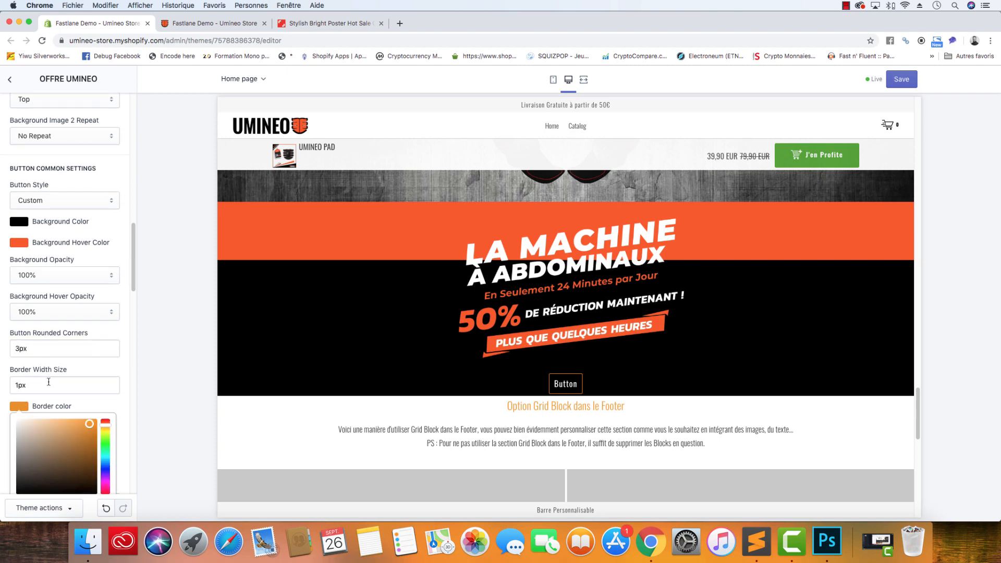
pyautogui.scroll(-4, 49, 382)
pyautogui.click(36, 358)
pyautogui.click(123, 213)
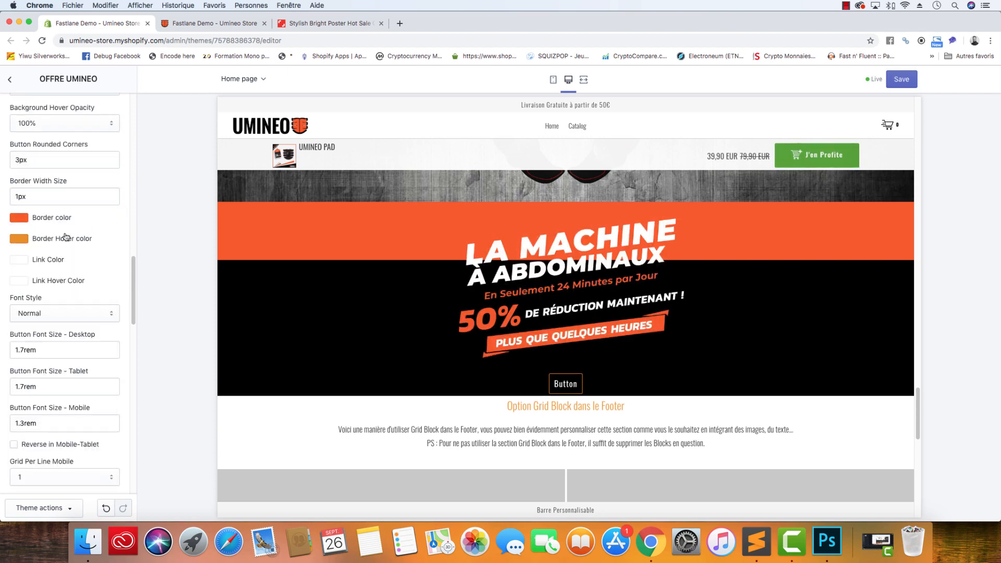
pyautogui.click(23, 241)
pyautogui.click(36, 379)
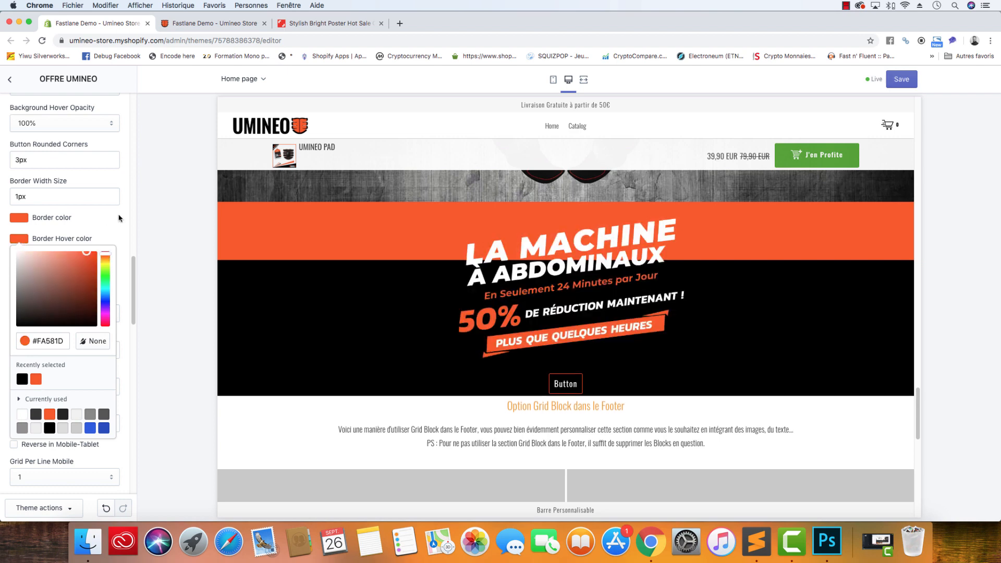
pyautogui.click(126, 213)
# Set the button font size to 2em on desktop, 2rem on tablet and 1.7rem on mobile
pyautogui.moveTo(25, 350); pyautogui.dragTo(1, 353)
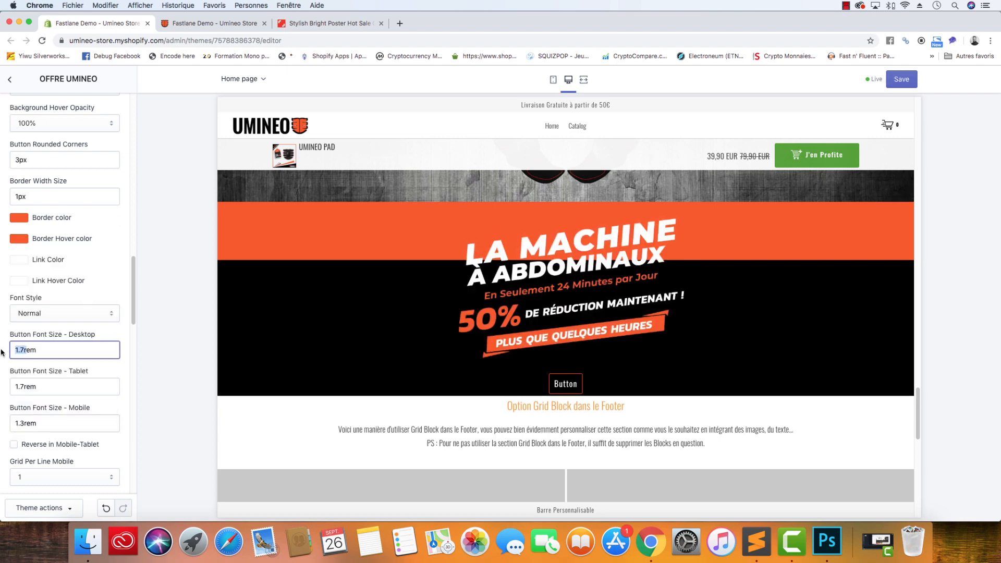
pyautogui.write('2')
pyautogui.press('Delete')
pyautogui.moveTo(25, 386); pyautogui.dragTo(12, 387)
pyautogui.write('2')
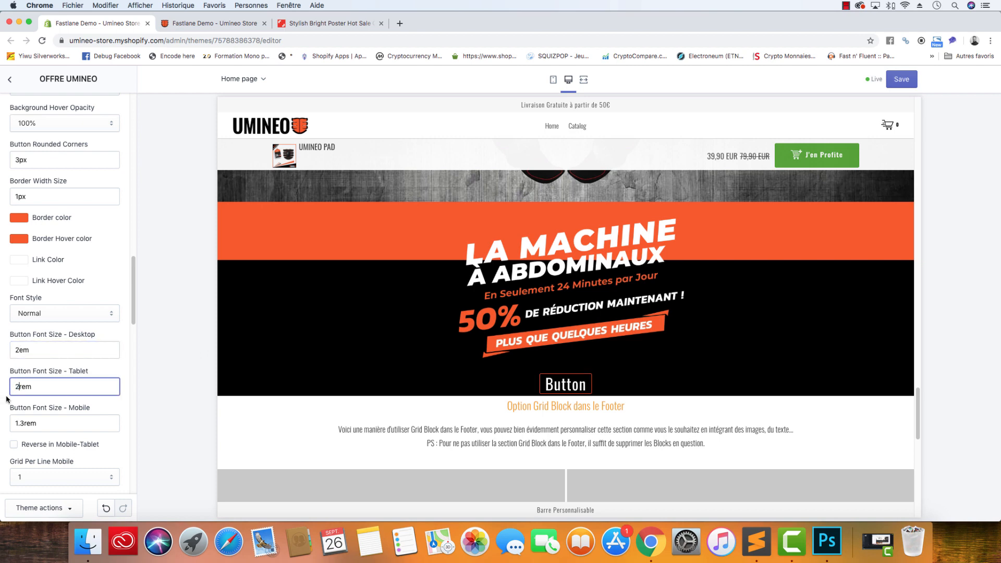
pyautogui.moveTo(24, 422); pyautogui.dragTo(19, 423)
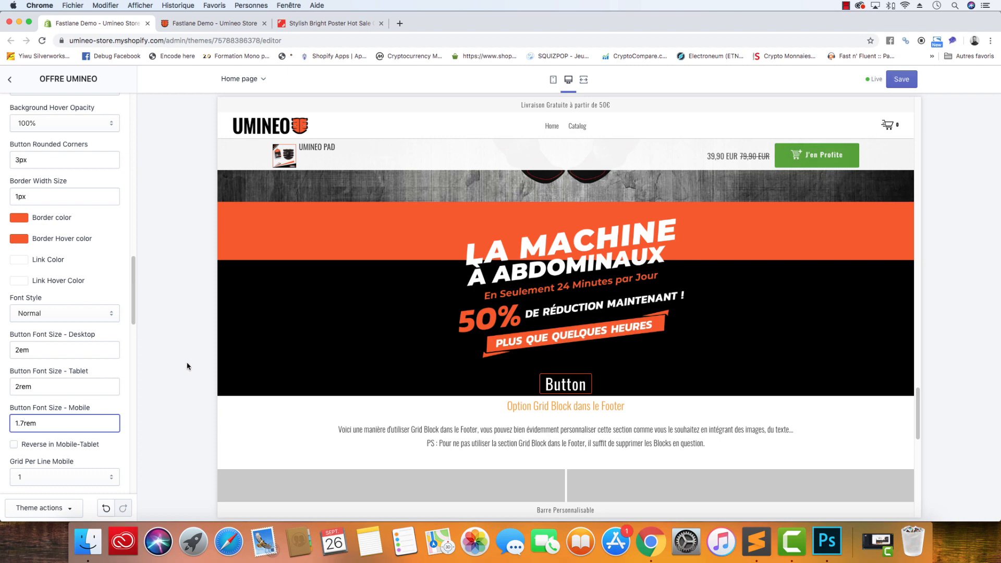
pyautogui.click(123, 370)
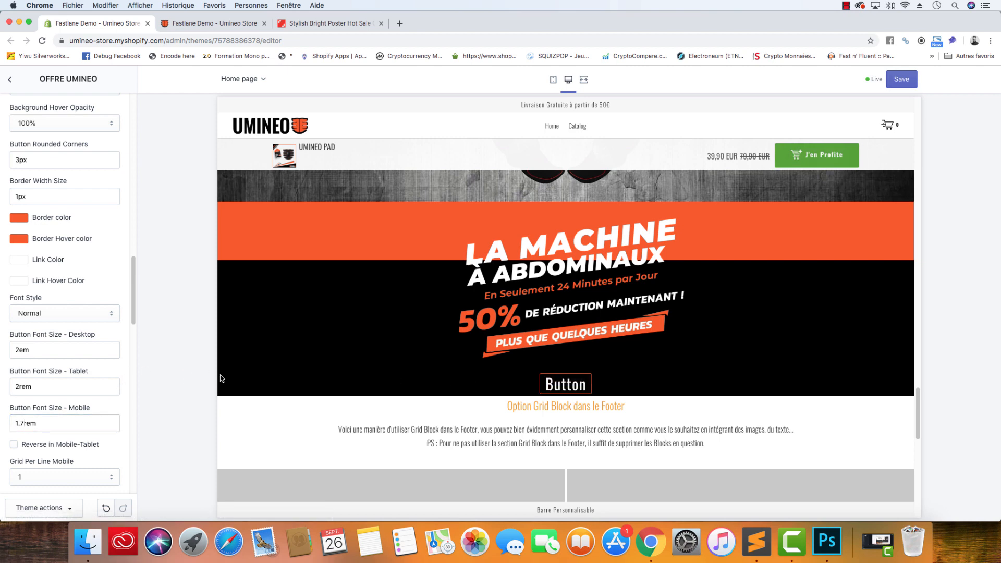
# Change the Html block's button text to "J'en Profite"
pyautogui.scroll(-4, 102, 388)
pyautogui.scroll(-8, 103, 395)
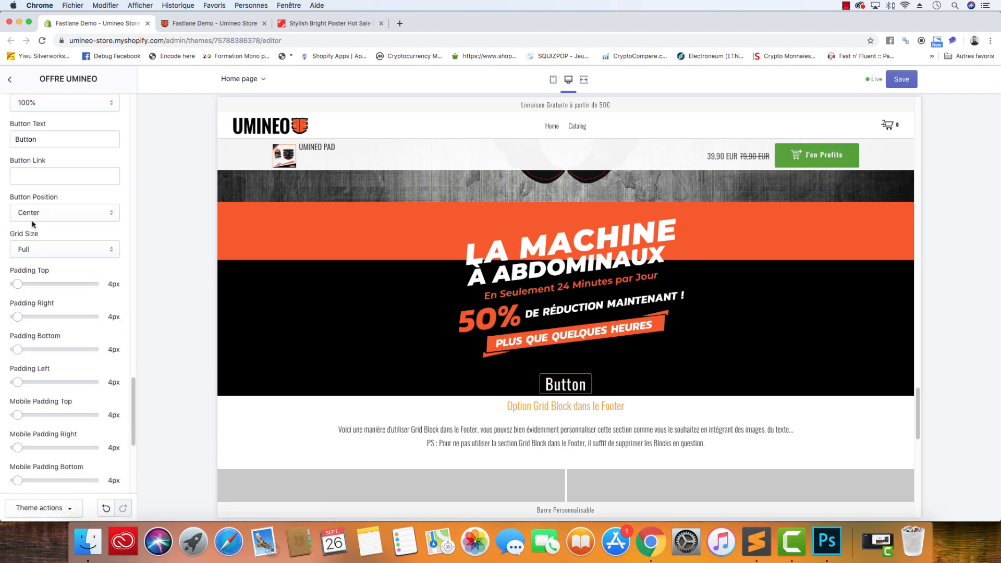
pyautogui.scroll(1, 32, 224)
pyautogui.moveTo(44, 157); pyautogui.dragTo(5, 160)
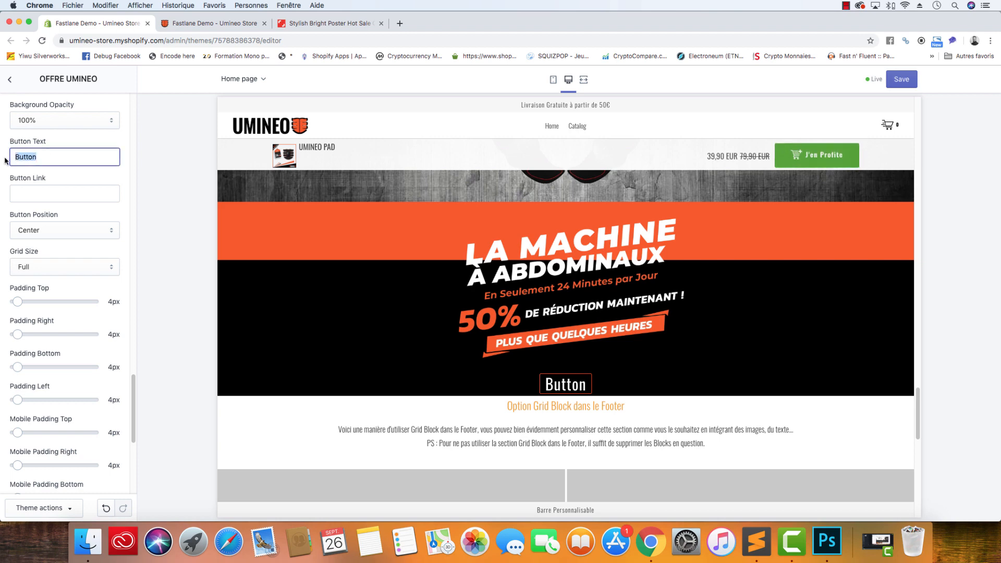
pyautogui.write("J'en Profite")
pyautogui.scroll(1, 66, 199)
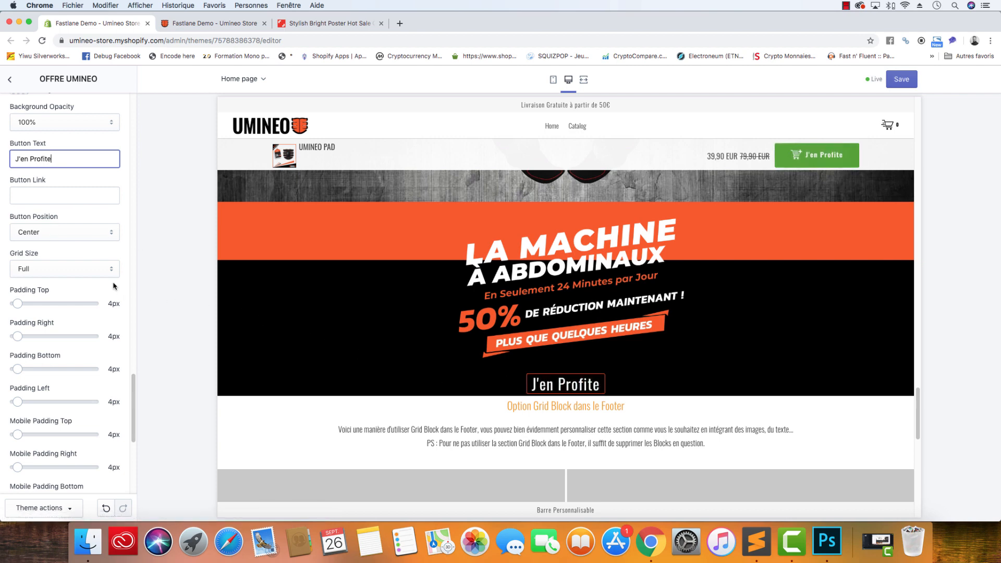
# Try a desktop button font size of 1.7em and return it to 2em
pyautogui.scroll(-5, 114, 283)
pyautogui.scroll(2, 113, 284)
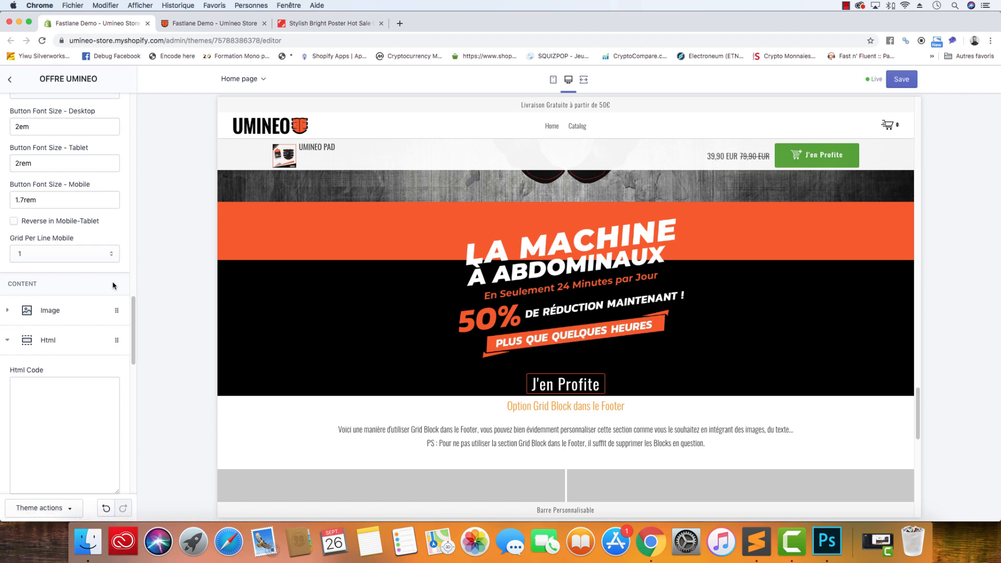
pyautogui.scroll(1, 113, 286)
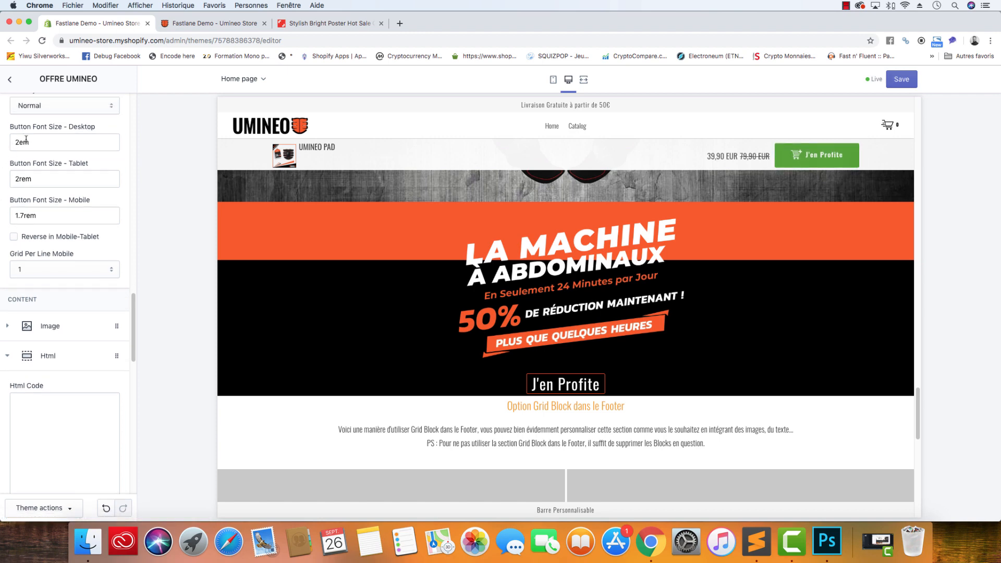
pyautogui.moveTo(18, 141); pyautogui.dragTo(11, 139)
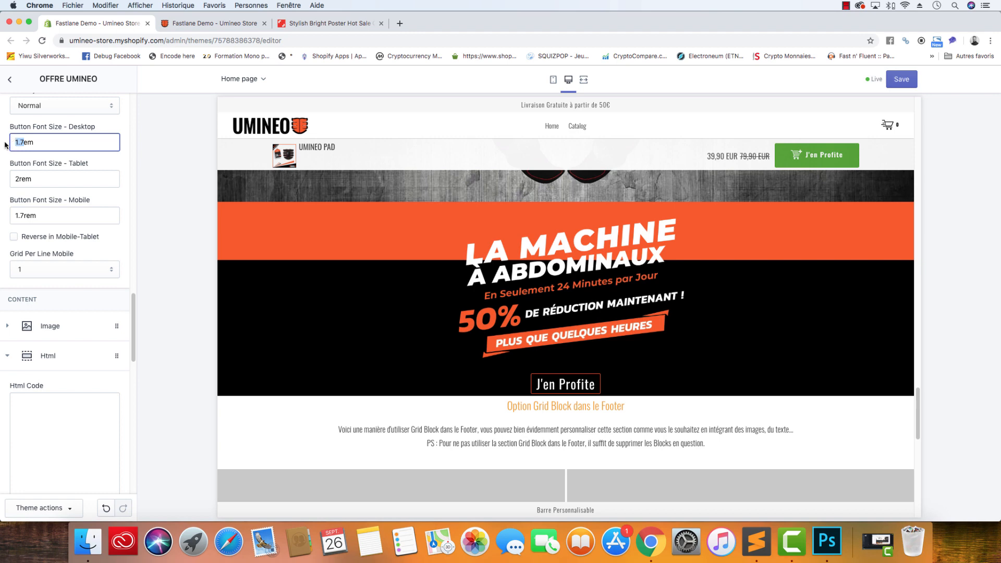
pyautogui.write('2')
pyautogui.click(122, 158)
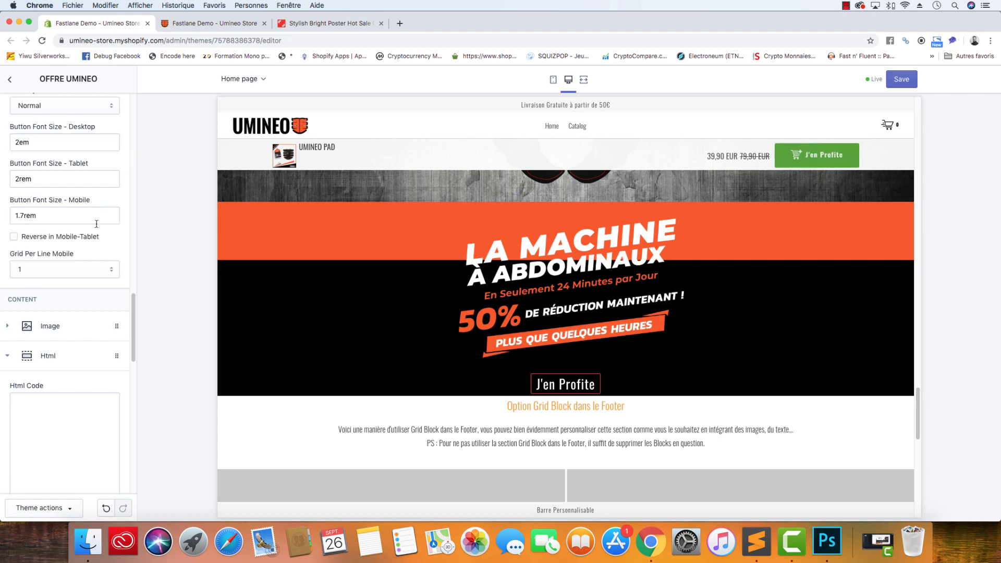
# Set the Html block's top padding and mobile top padding to 0px
pyautogui.scroll(-1, 97, 225)
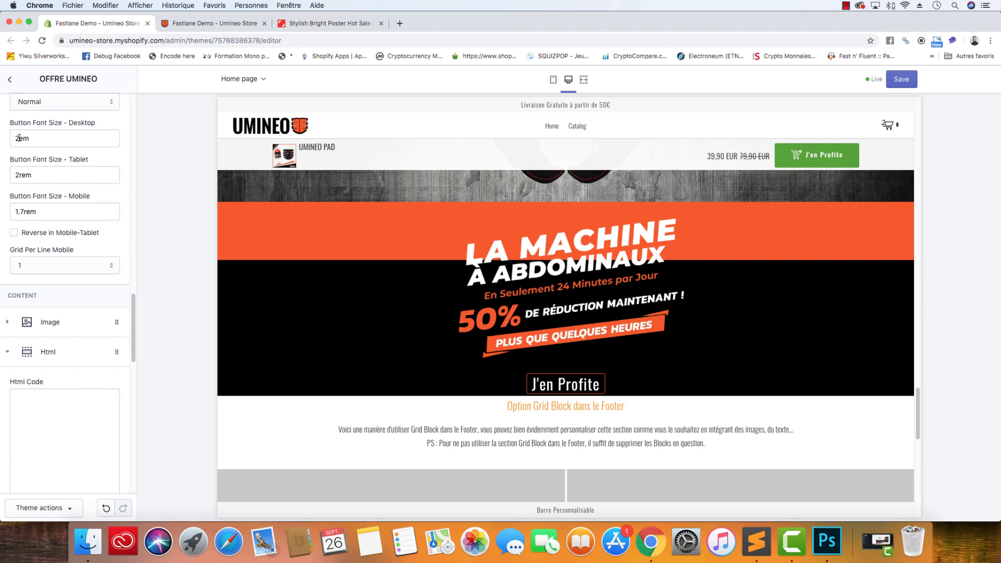
pyautogui.scroll(-10, 92, 211)
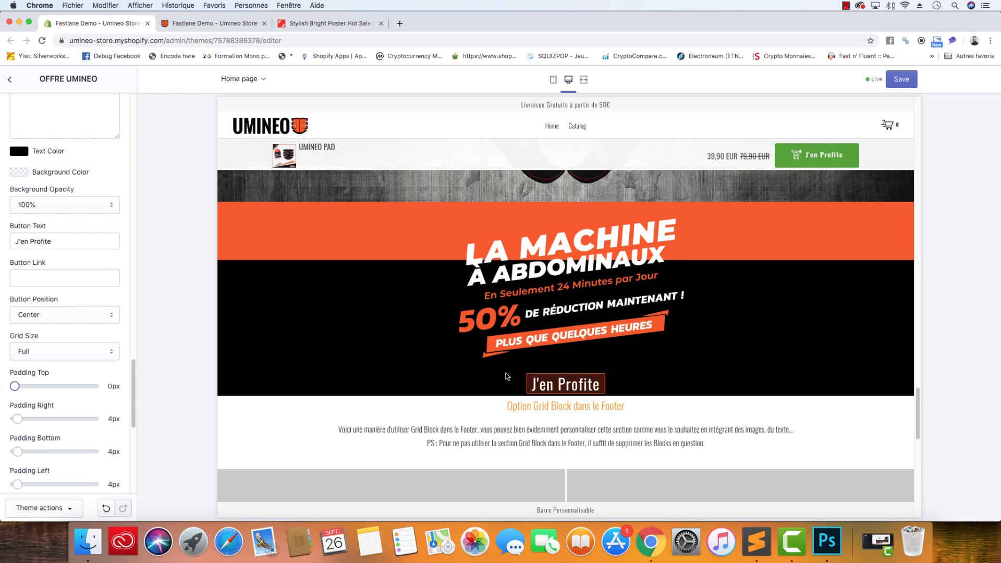
pyautogui.scroll(-1, 95, 370)
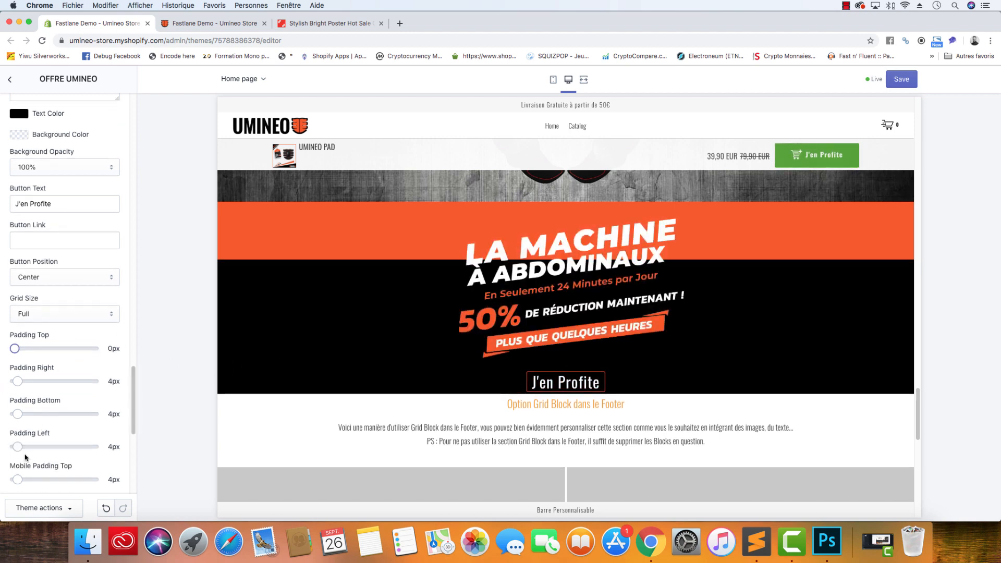
pyautogui.scroll(-1, 32, 443)
pyautogui.moveTo(21, 452); pyautogui.dragTo(11, 452)
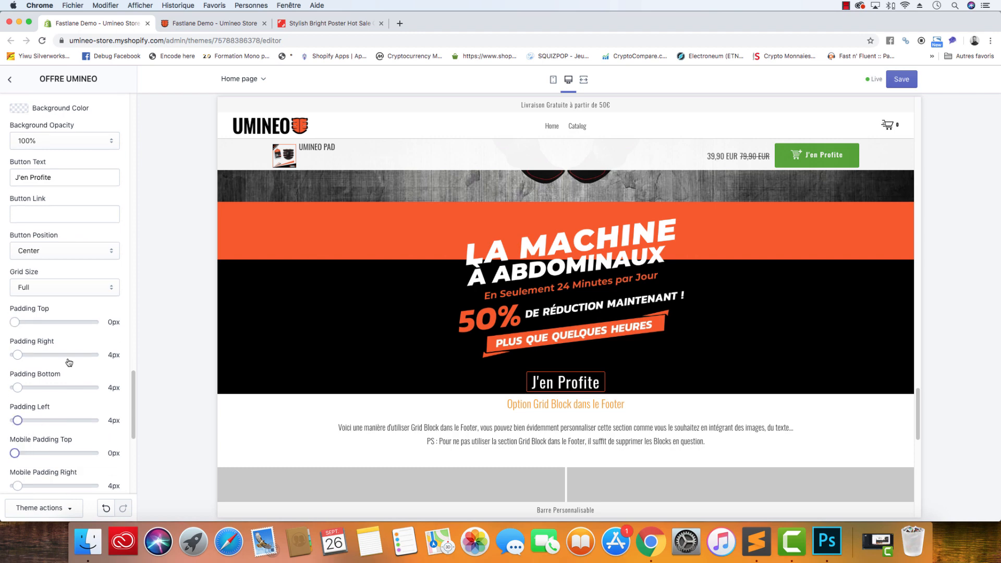
# Set the Html block's bottom padding to 29px and its mobile bottom padding to 20px
pyautogui.moveTo(18, 386); pyautogui.dragTo(29, 388)
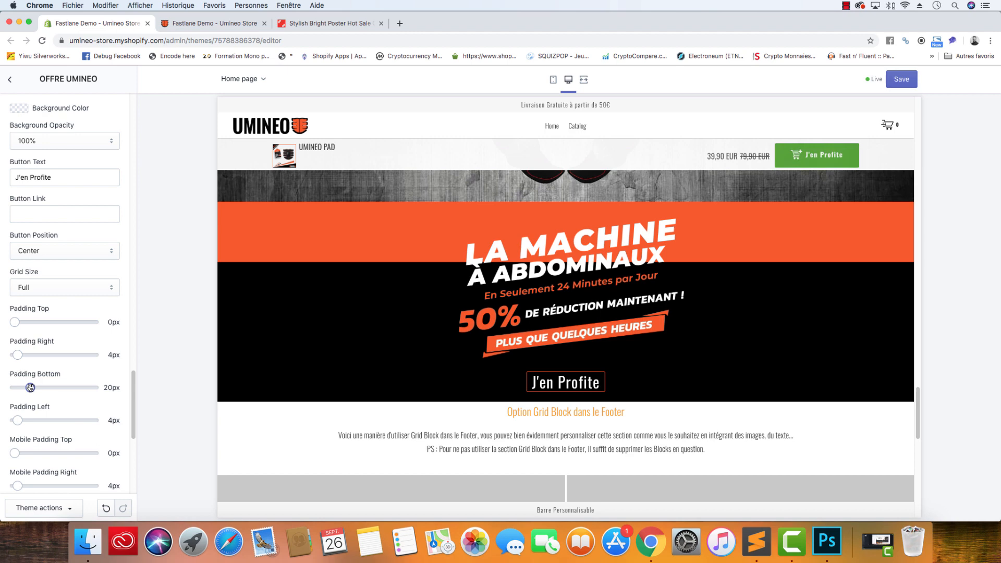
pyautogui.moveTo(30, 387); pyautogui.dragTo(39, 387)
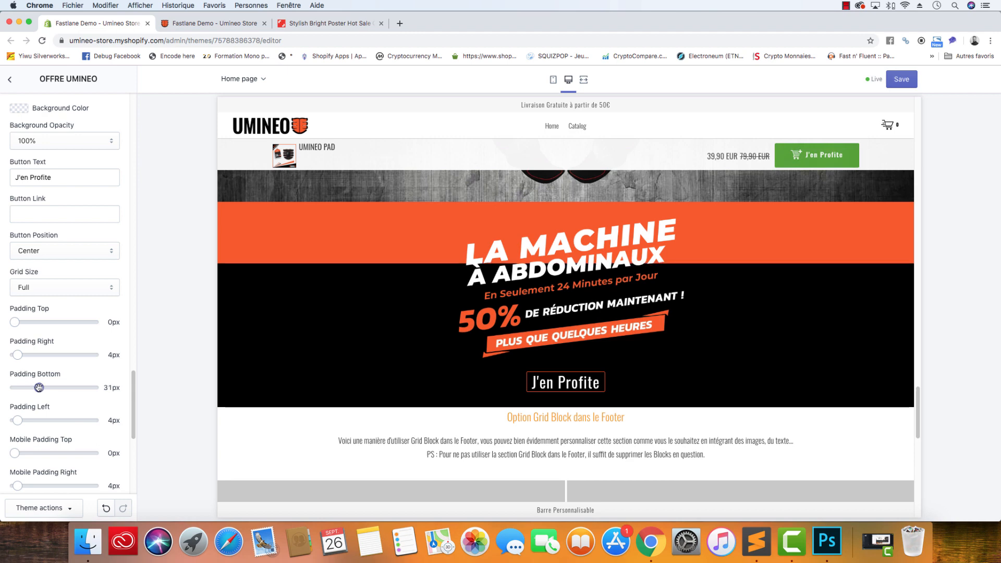
pyautogui.scroll(-5, 38, 388)
pyautogui.moveTo(18, 309); pyautogui.dragTo(30, 309)
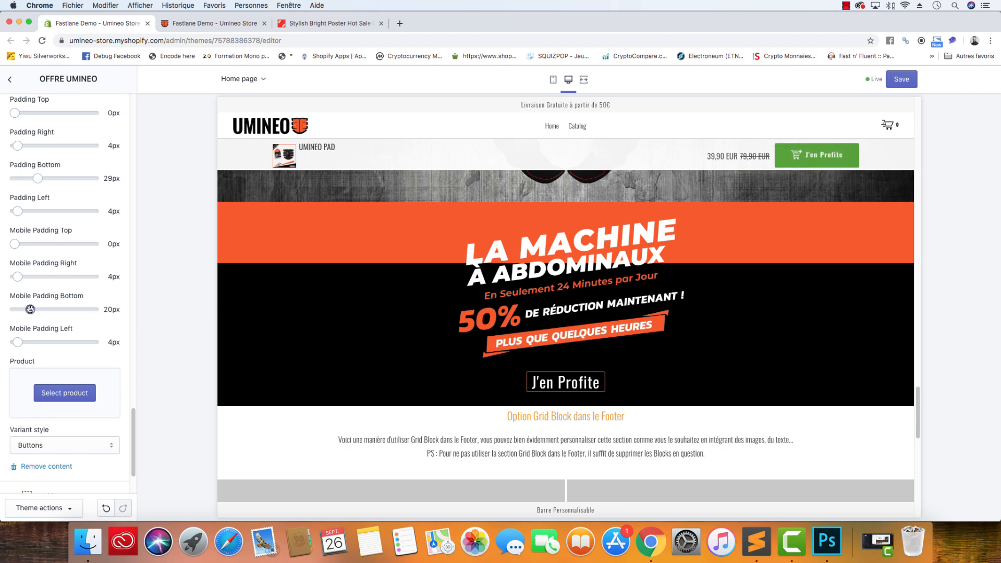
# Set the Html block's right and left padding to 0px for both desktop and mobile, and save the theme
pyautogui.moveTo(21, 273); pyautogui.dragTo(15, 277)
pyautogui.moveTo(18, 341); pyautogui.dragTo(15, 342)
pyautogui.scroll(2, 31, 313)
pyautogui.moveTo(18, 187); pyautogui.dragTo(1, 183)
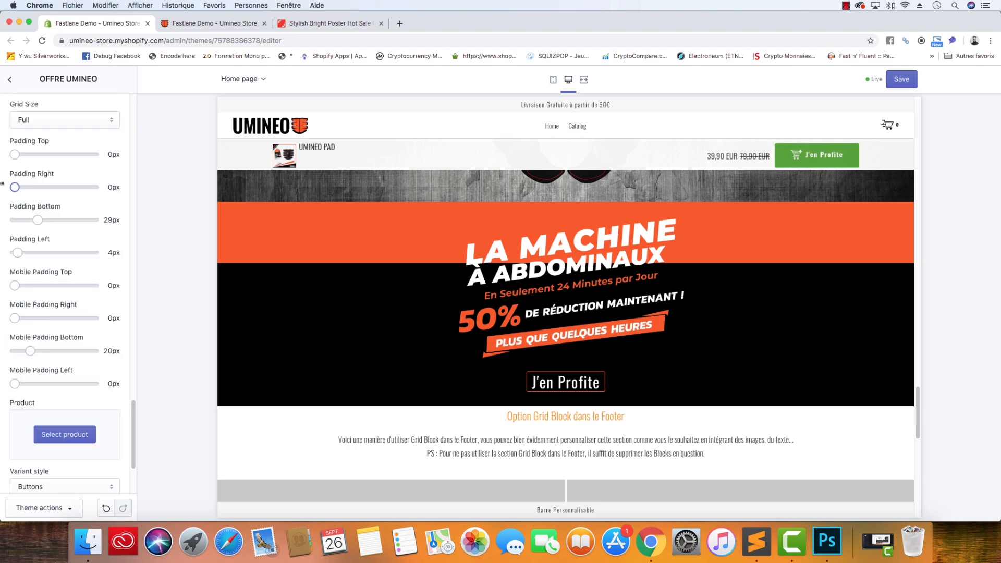
pyautogui.moveTo(18, 252); pyautogui.dragTo(13, 253)
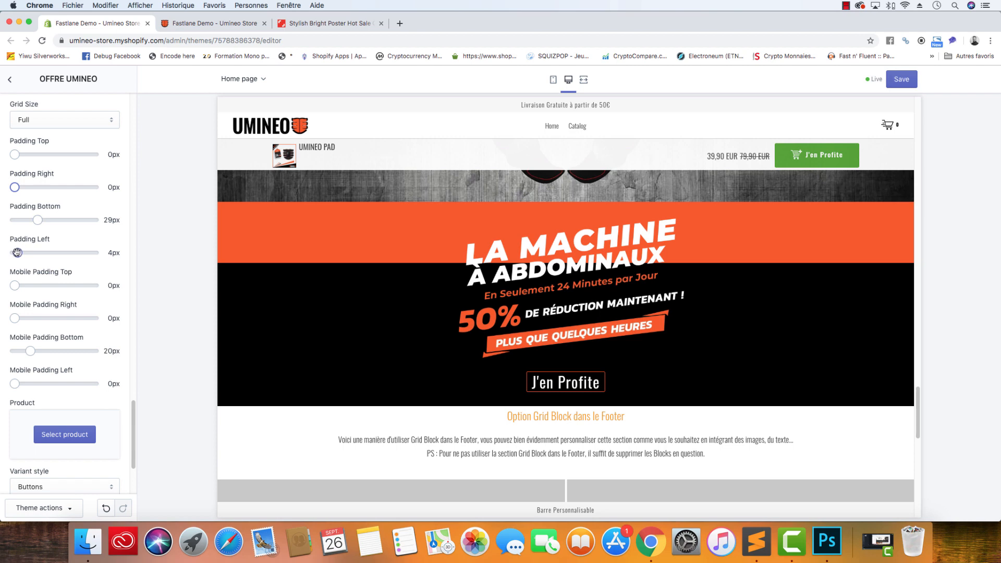
pyautogui.click(914, 83)
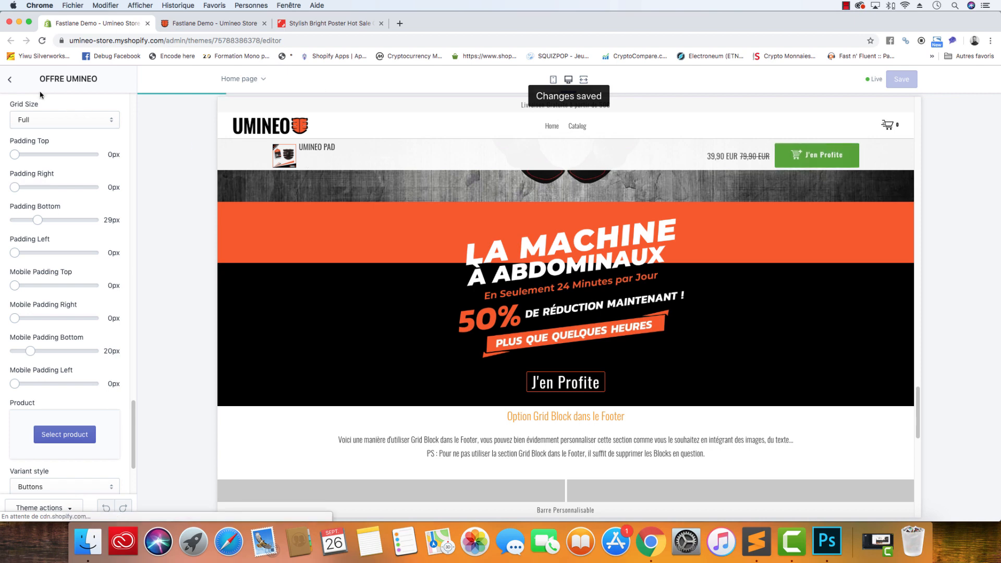
# Examine the button font size settings of the original Grid Block that holds the reference offer
pyautogui.click(10, 79)
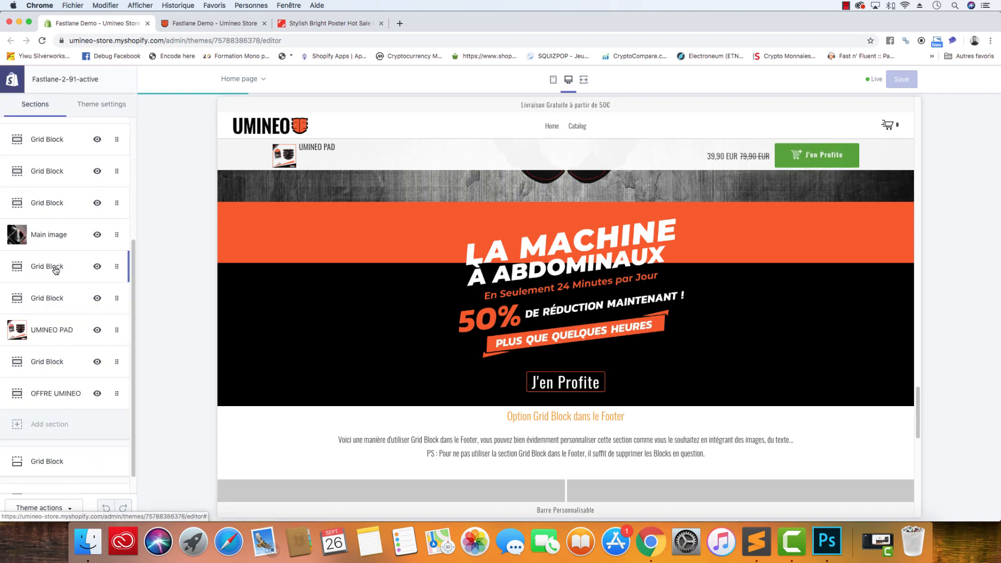
pyautogui.click(56, 270)
pyautogui.scroll(-10, 107, 201)
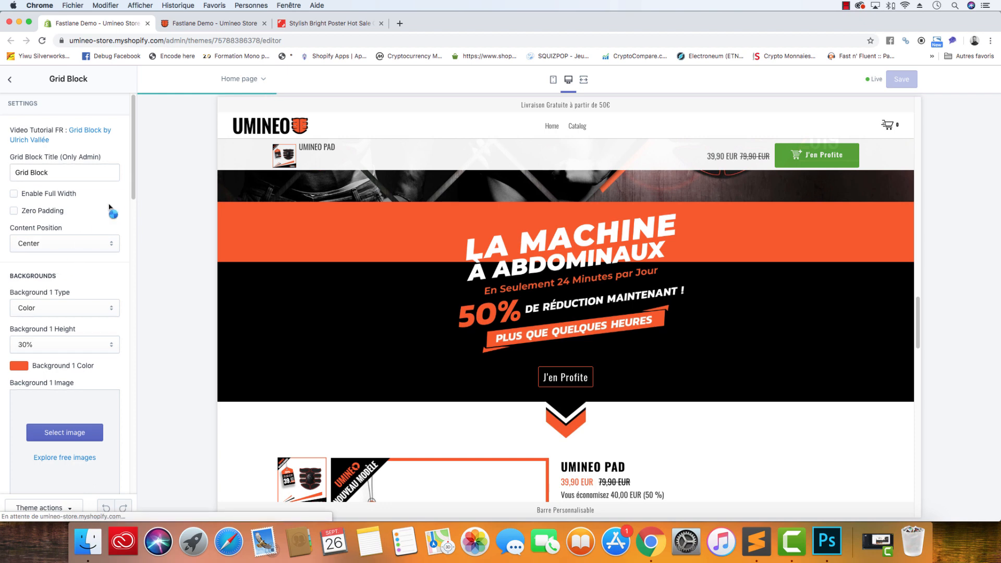
pyautogui.scroll(-6, 96, 223)
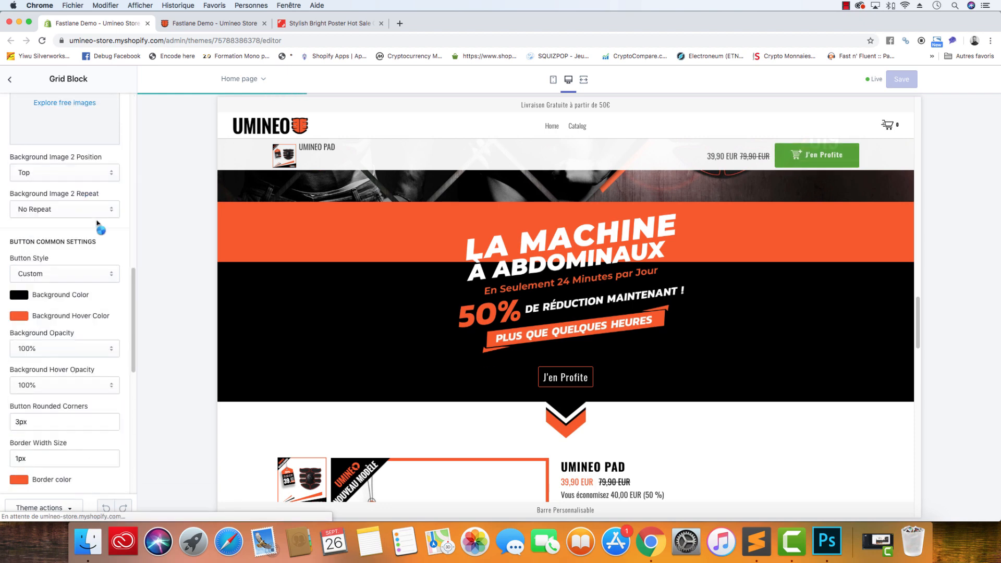
pyautogui.scroll(-7, 96, 224)
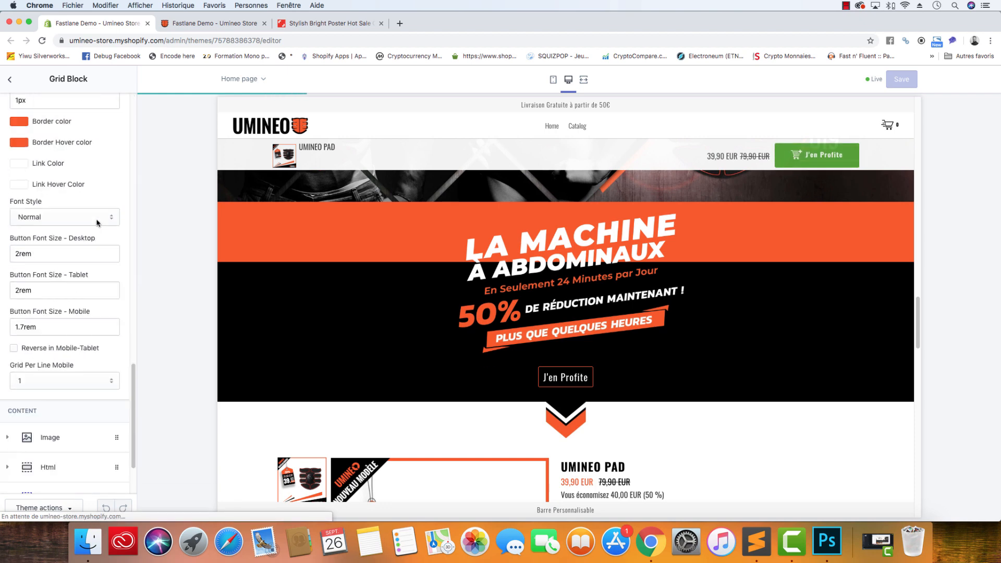
pyautogui.click(11, 77)
# Set the desktop button font size of the OFFRE UMINEO section to 2rem and save the theme
pyautogui.click(47, 318)
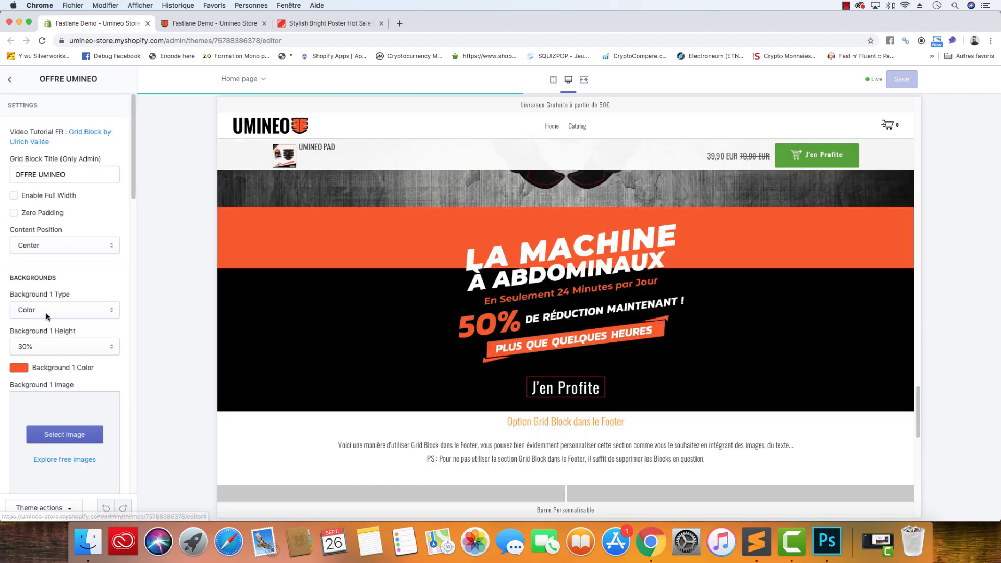
pyautogui.scroll(-9, 46, 315)
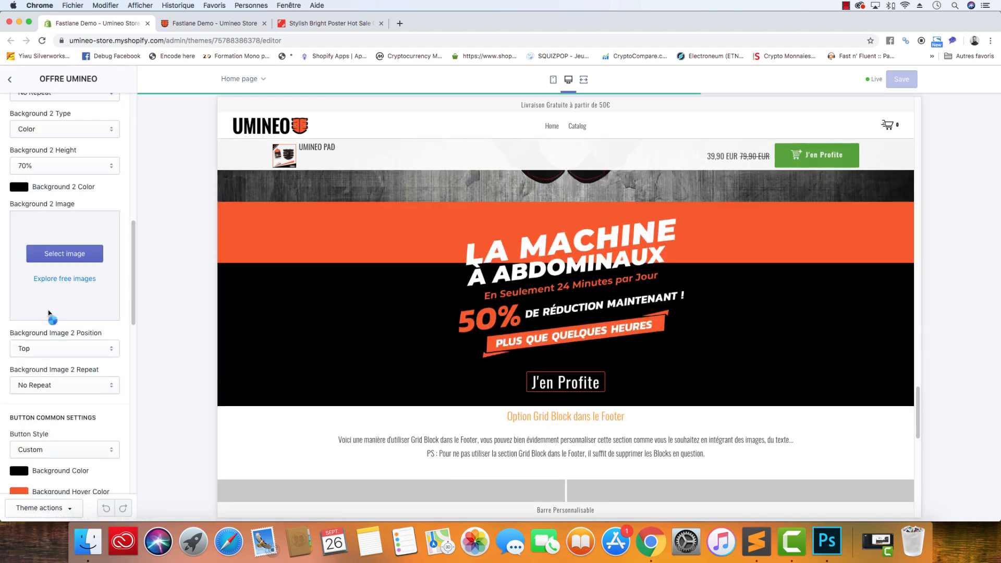
pyautogui.scroll(-3, 48, 313)
pyautogui.scroll(-1, 48, 312)
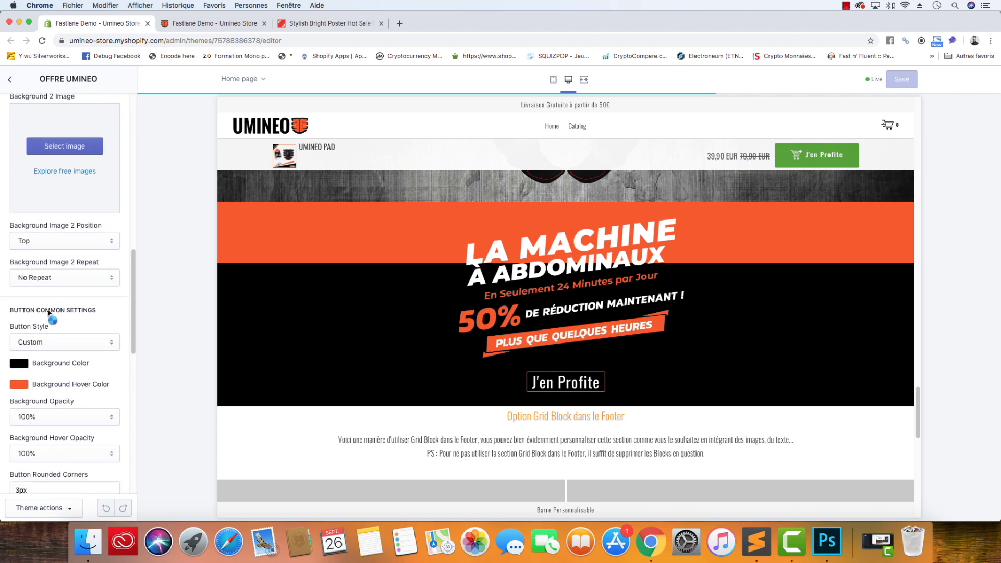
pyautogui.scroll(-2, 48, 312)
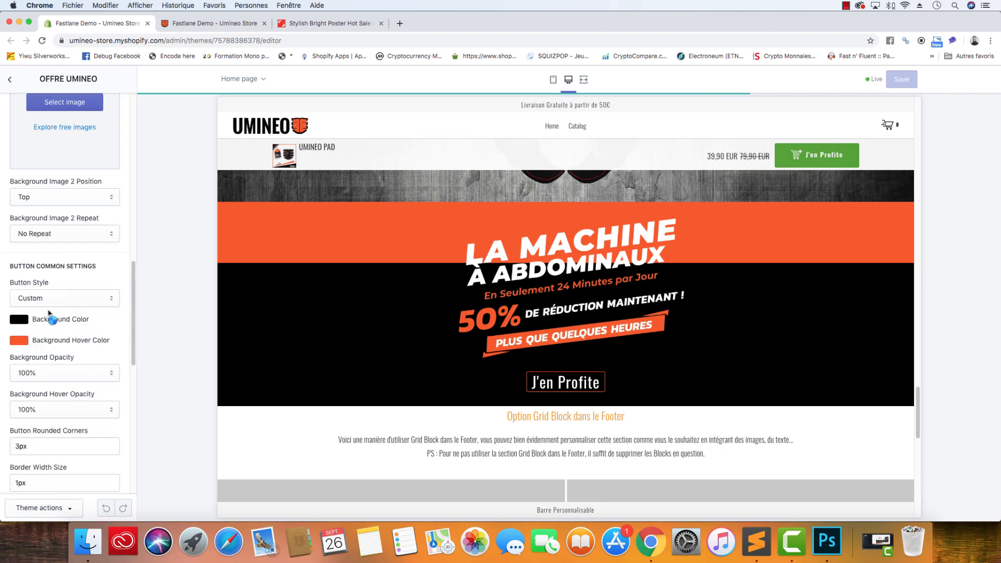
pyautogui.scroll(-7, 49, 313)
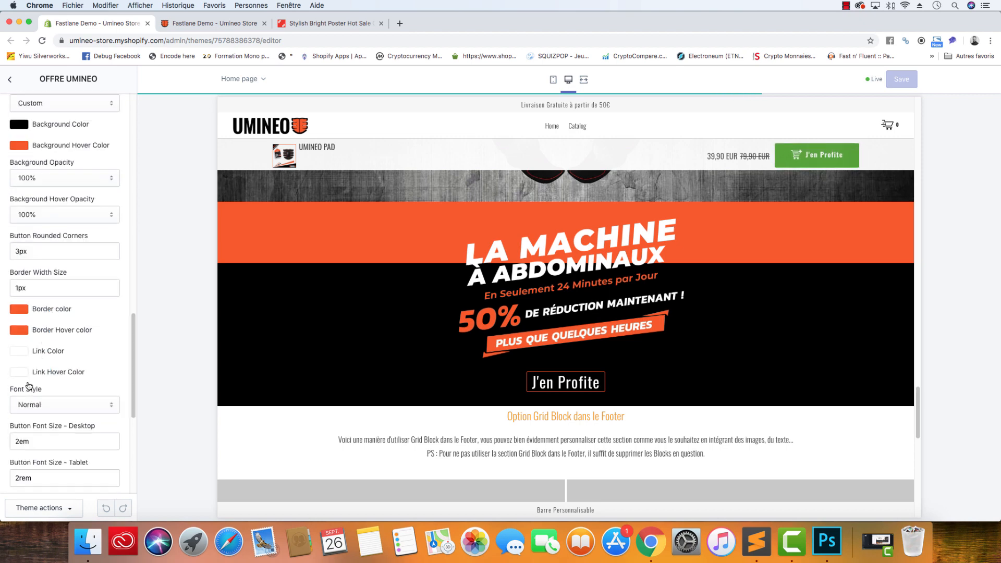
pyautogui.click(21, 443)
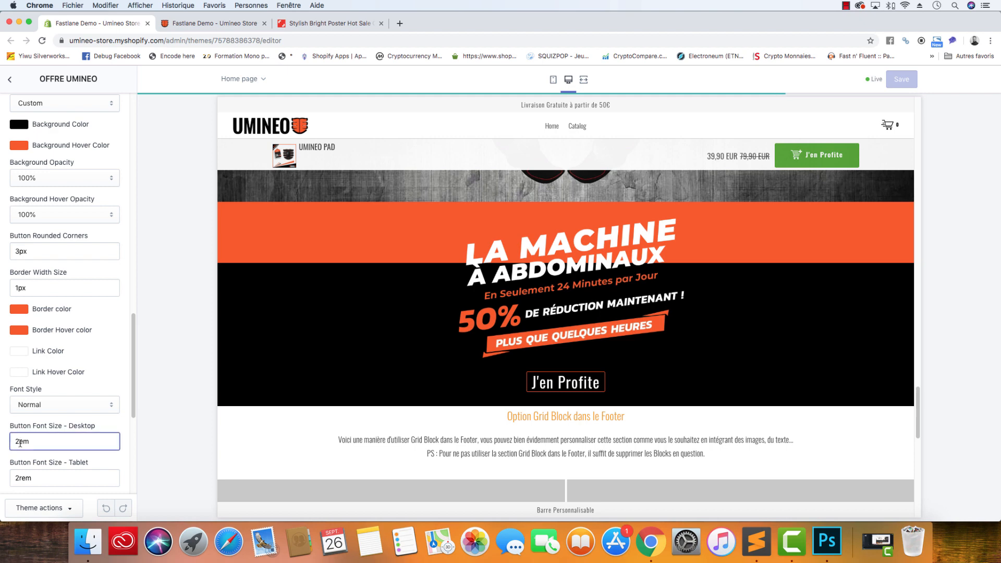
pyautogui.press('BackSpace')
pyautogui.write('R')
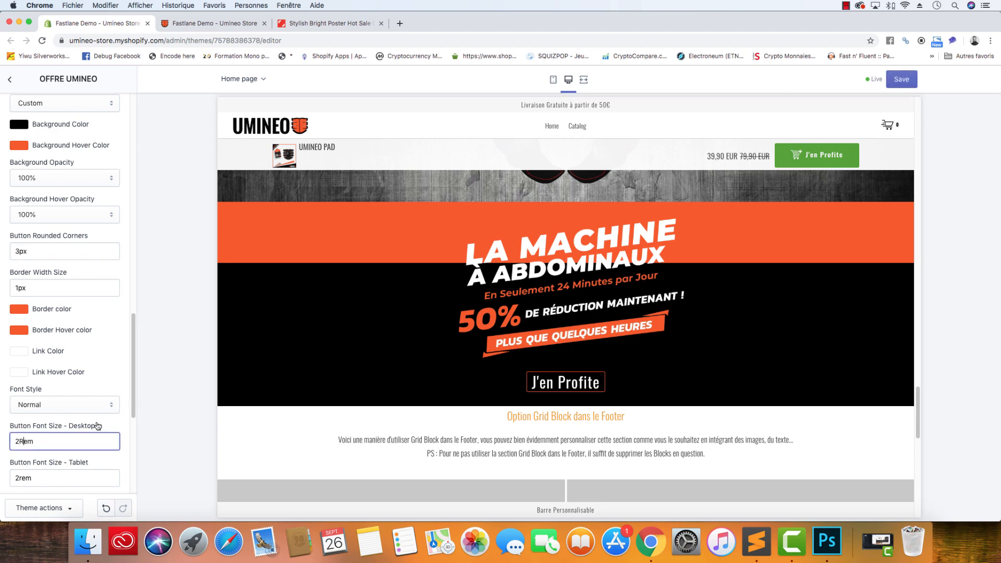
pyautogui.press('BackSpace')
pyautogui.write('r')
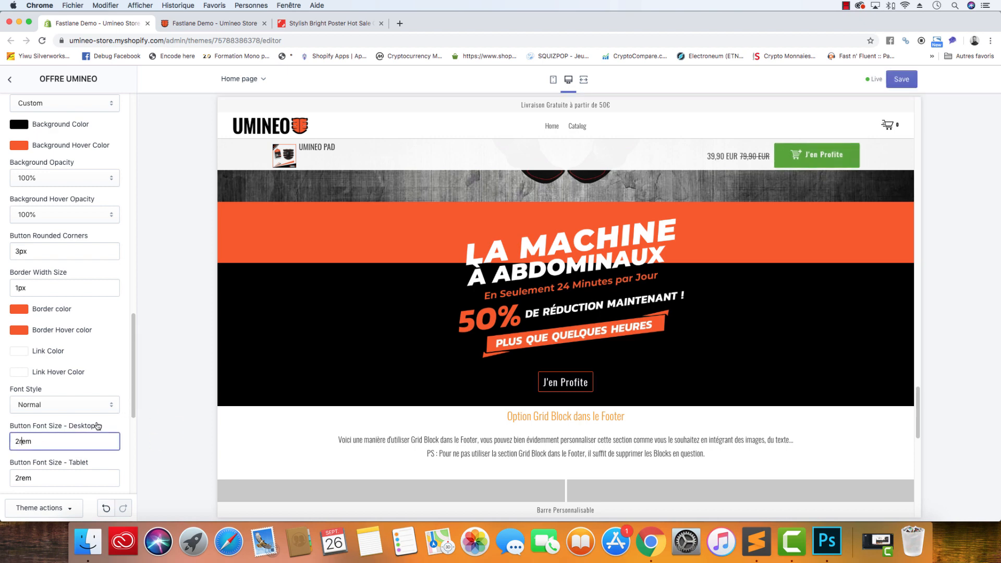
pyautogui.click(906, 82)
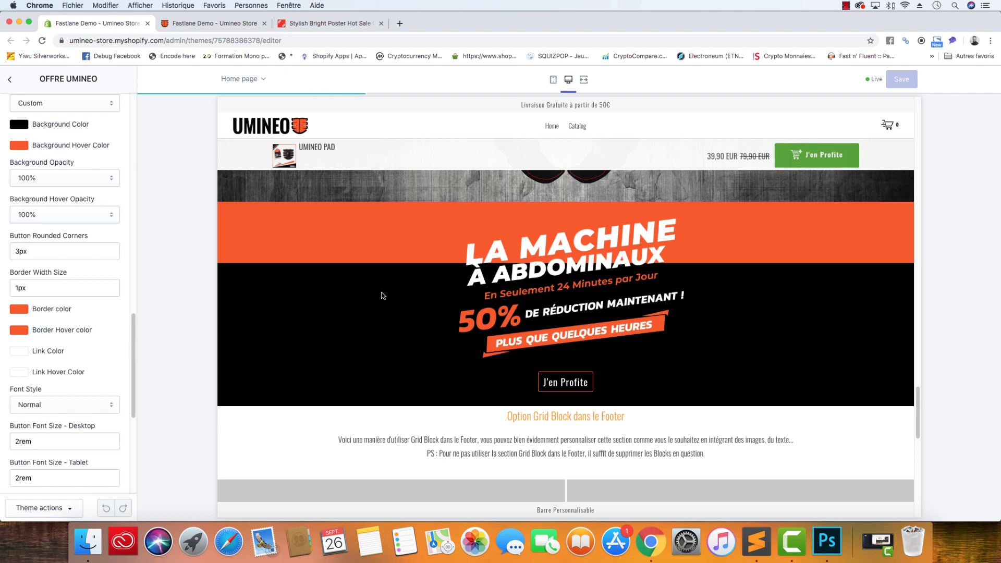
# Add a new Grid Block section to the home page and title it "Flèche"
pyautogui.scroll(2, 419, 254)
pyautogui.scroll(-1, 419, 255)
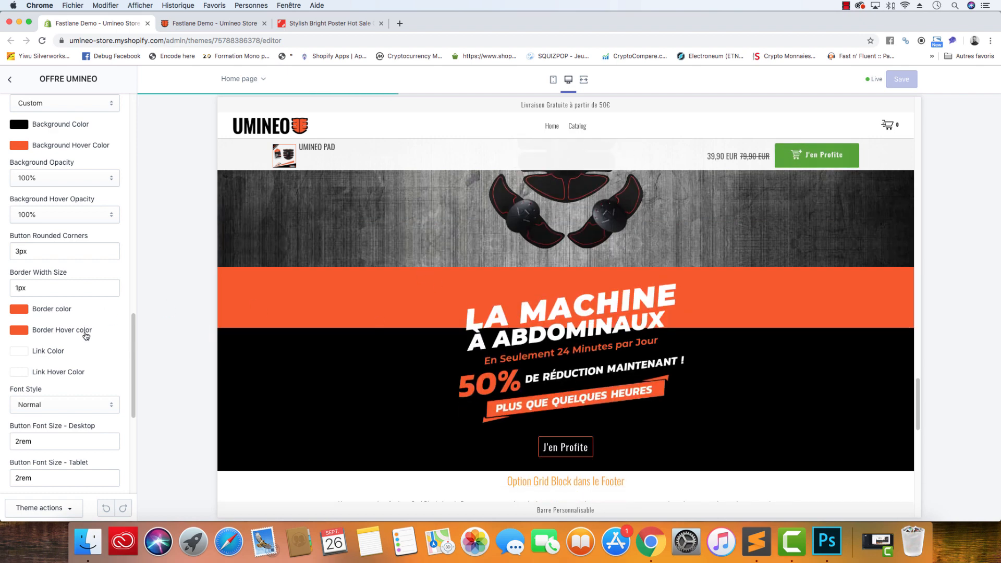
pyautogui.scroll(-2, 79, 337)
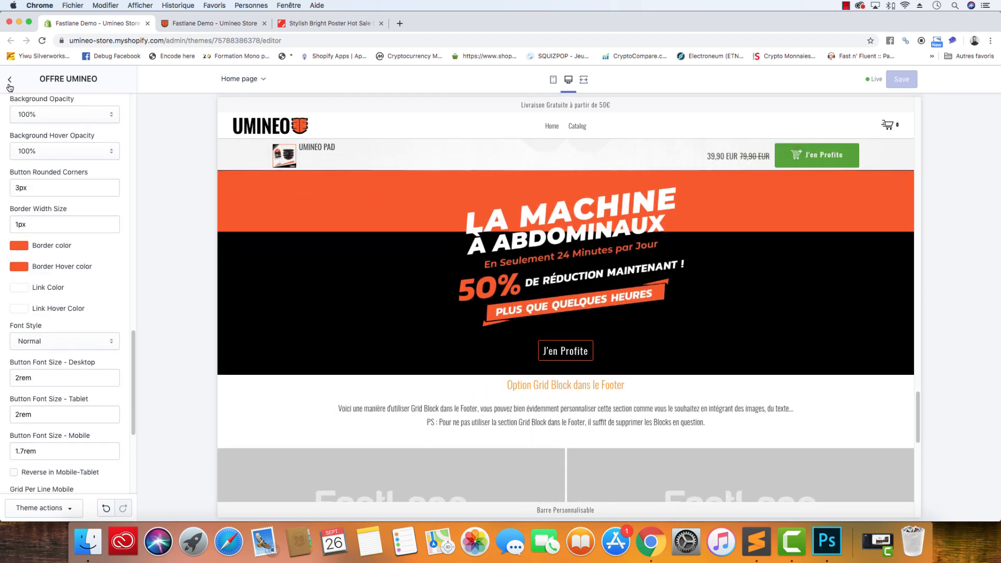
pyautogui.click(10, 80)
pyautogui.click(53, 427)
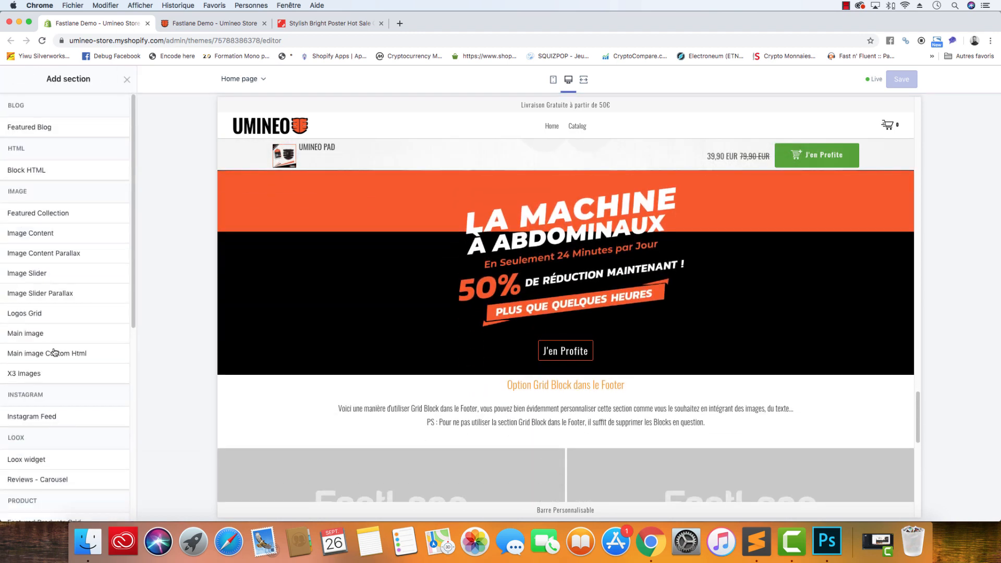
pyautogui.scroll(-7, 63, 285)
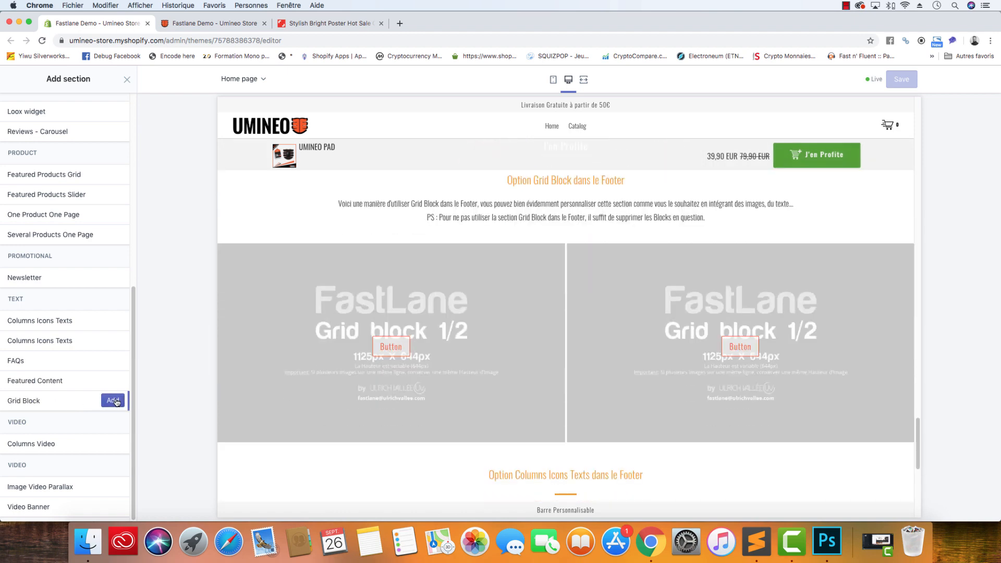
pyautogui.click(112, 401)
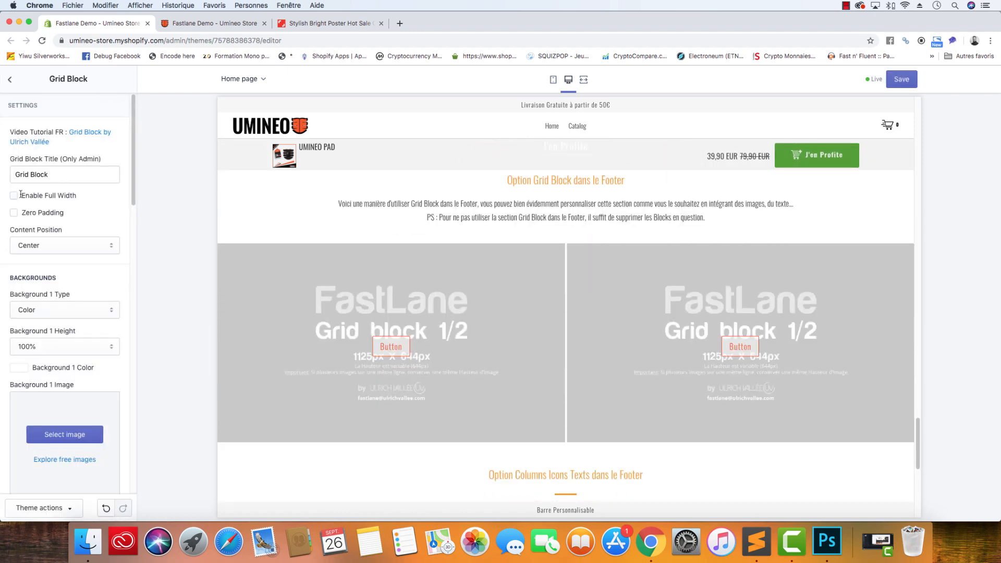
pyautogui.moveTo(61, 171); pyautogui.dragTo(1, 173)
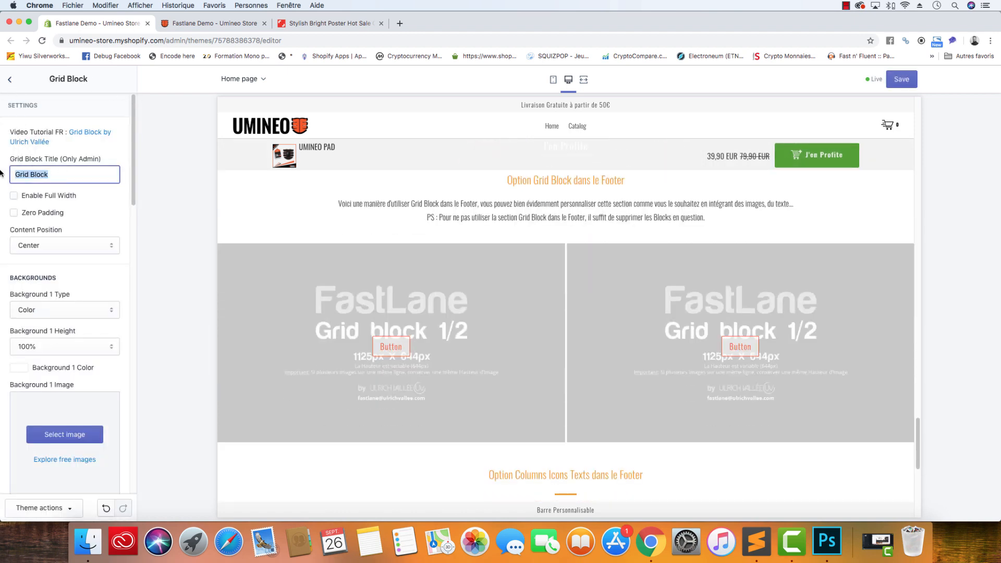
pyautogui.write('Flèche')
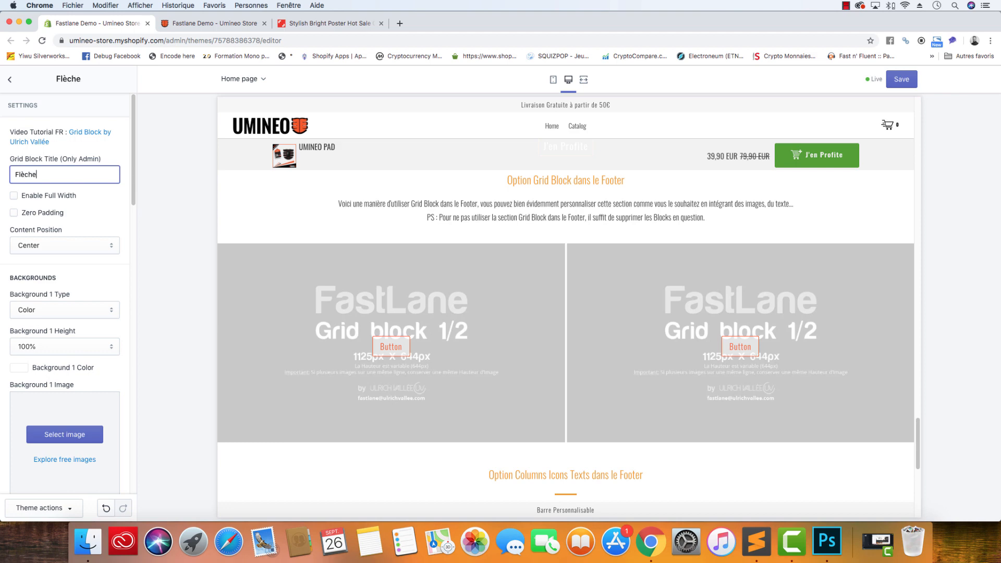
# Add an Image content block to the Flèche section
pyautogui.scroll(-5, 55, 245)
pyautogui.scroll(5, 59, 159)
pyautogui.scroll(-15, 58, 196)
pyautogui.click(55, 433)
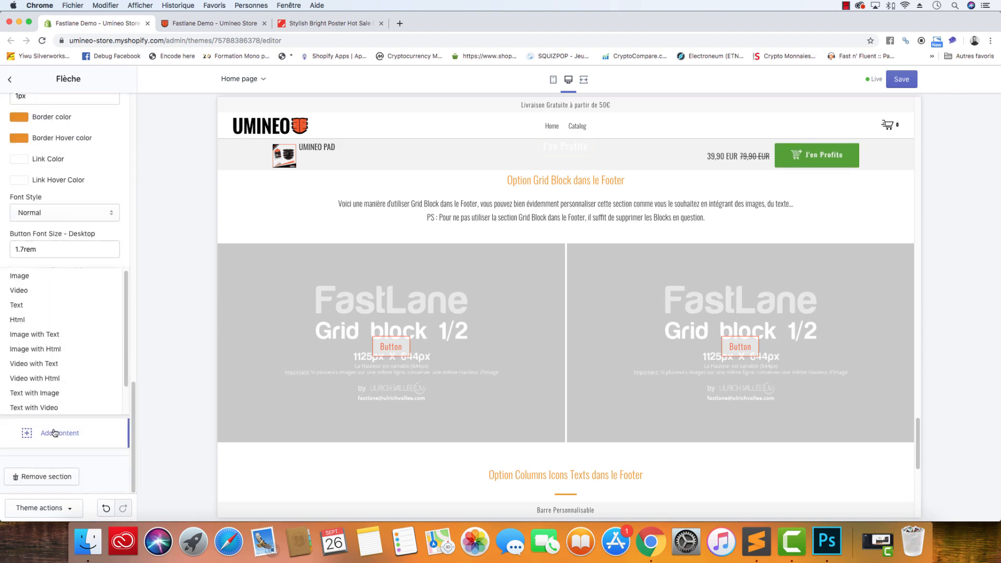
pyautogui.click(22, 276)
# Set the Image block's background color to None and clear its button text
pyautogui.click(27, 381)
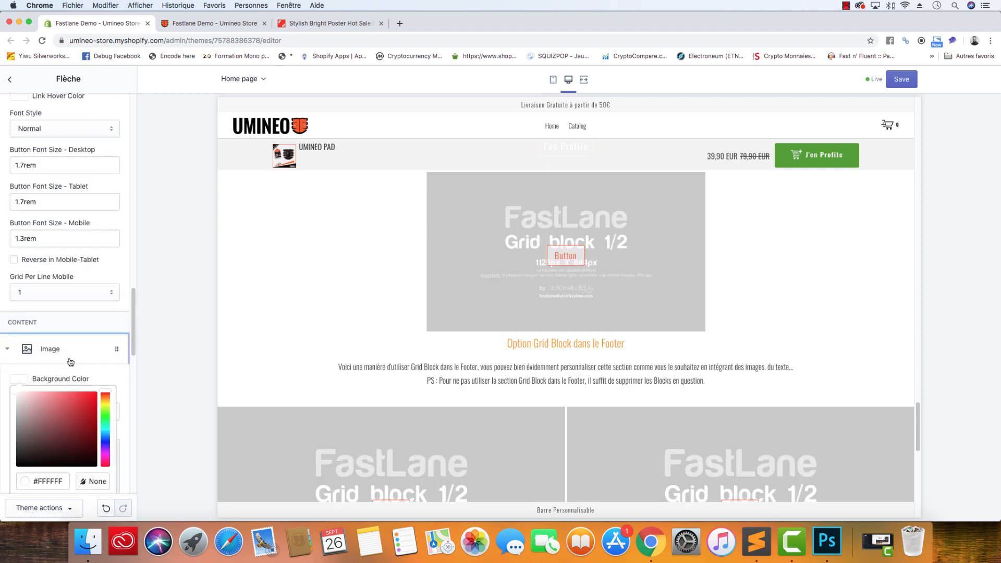
pyautogui.scroll(-5, 114, 277)
pyautogui.click(119, 238)
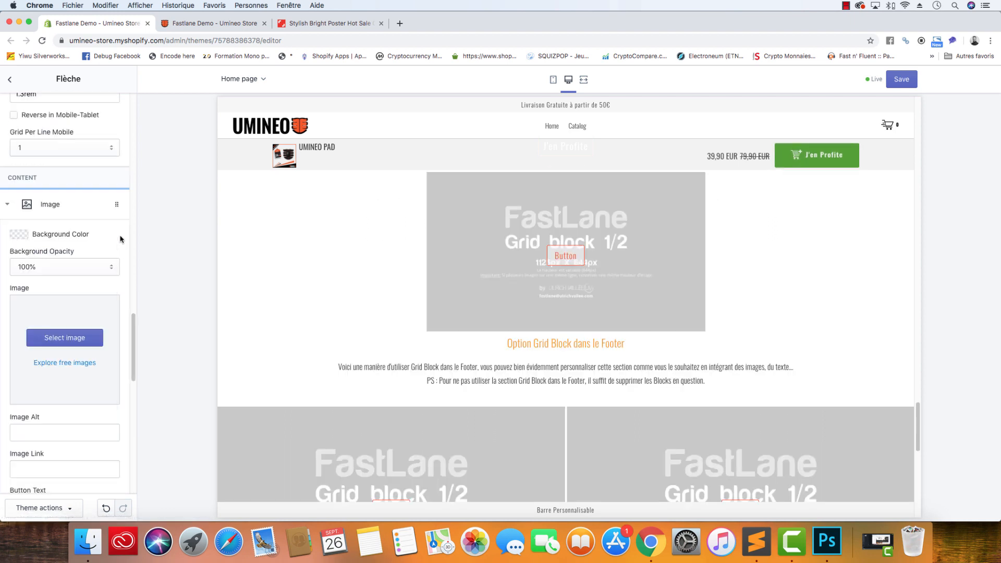
pyautogui.scroll(-3, 67, 363)
pyautogui.click(51, 351)
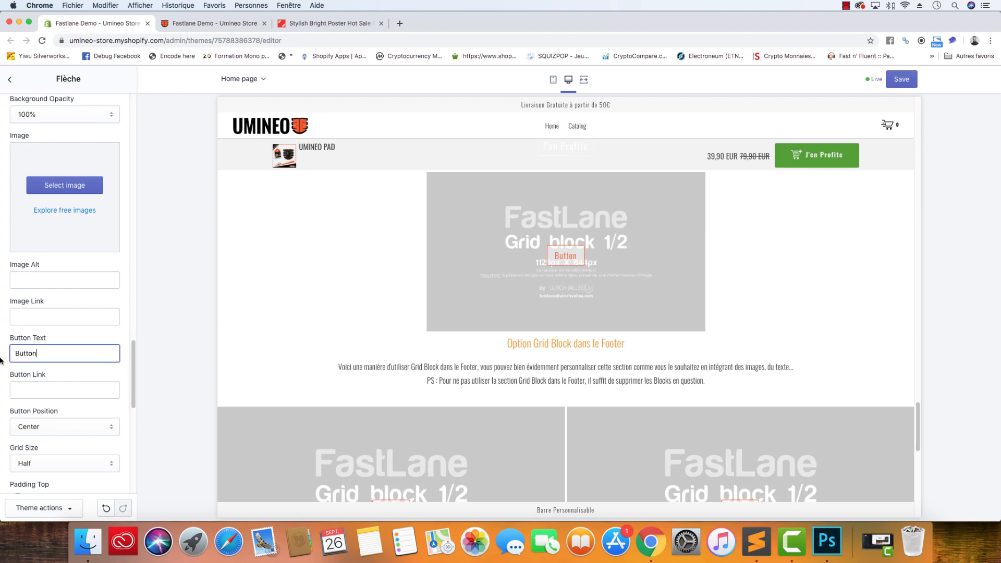
# Set all desktop and mobile paddings of the Image block to 0px and its grid size to Full
pyautogui.scroll(-6, 28, 287)
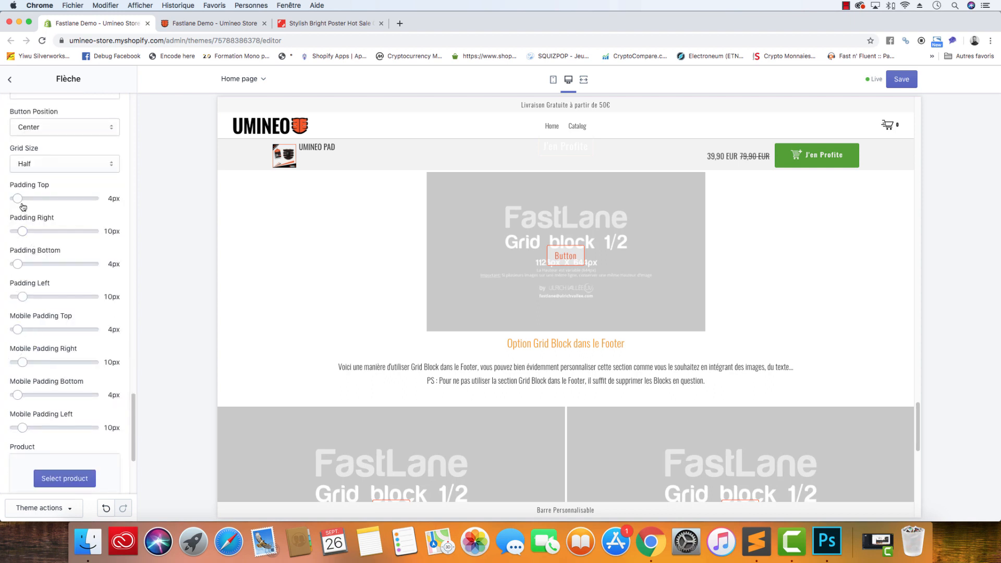
pyautogui.moveTo(18, 198); pyautogui.dragTo(10, 428)
pyautogui.click(66, 162)
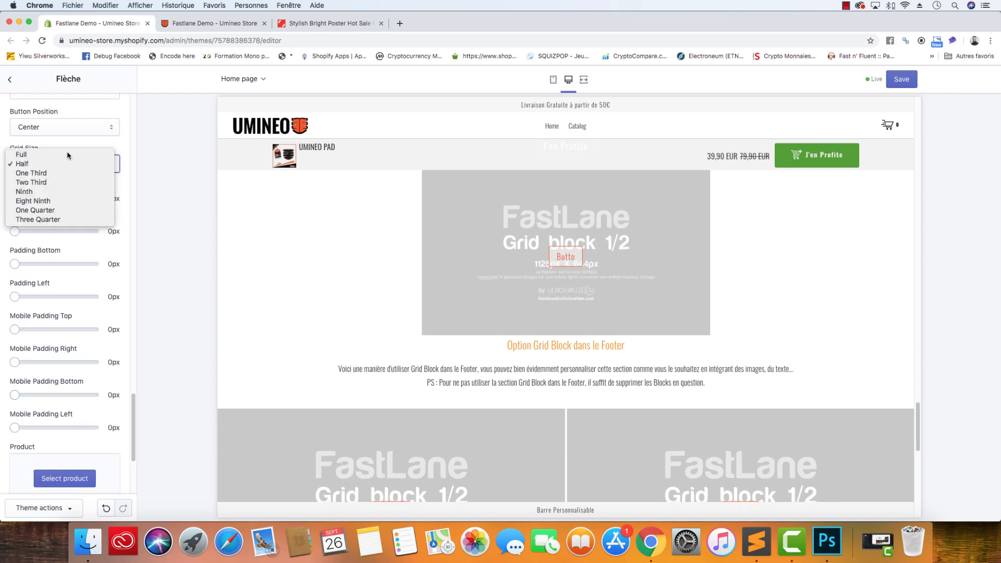
pyautogui.click(67, 154)
# Choose the black and orange arrow image from the library as the Flèche section's Background 2 image and save the theme
pyautogui.scroll(10, 86, 228)
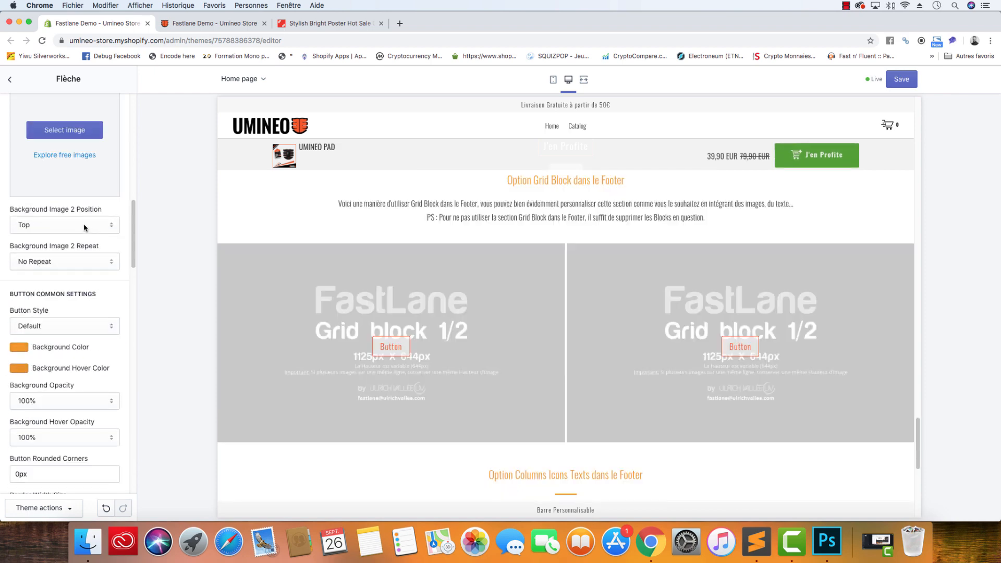
pyautogui.click(64, 131)
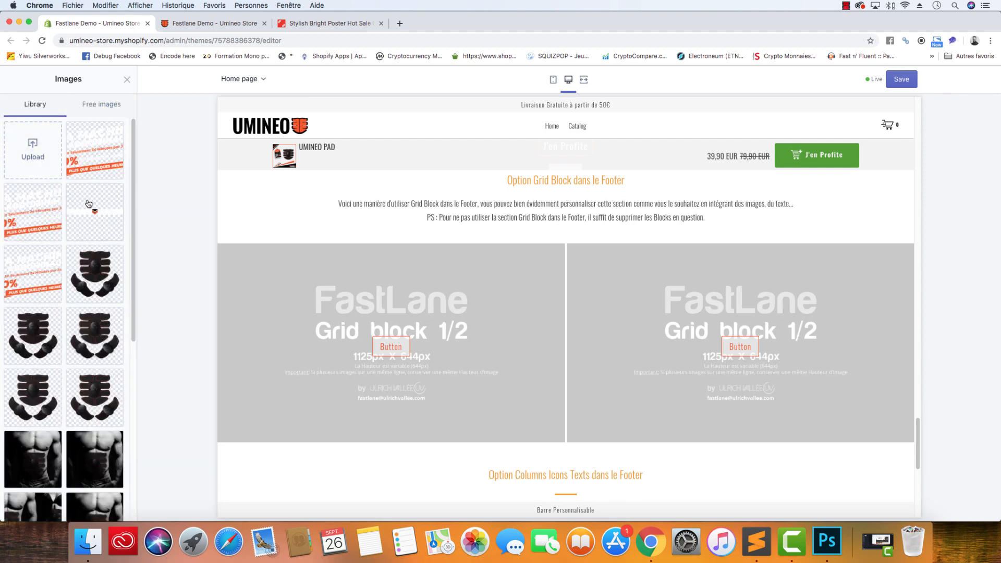
pyautogui.click(89, 204)
pyautogui.click(114, 507)
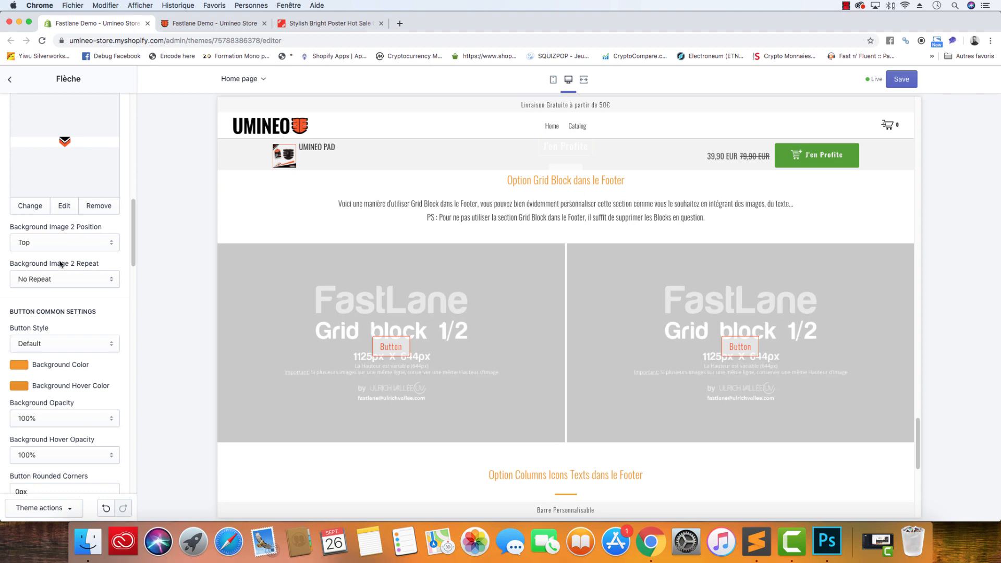
pyautogui.click(901, 80)
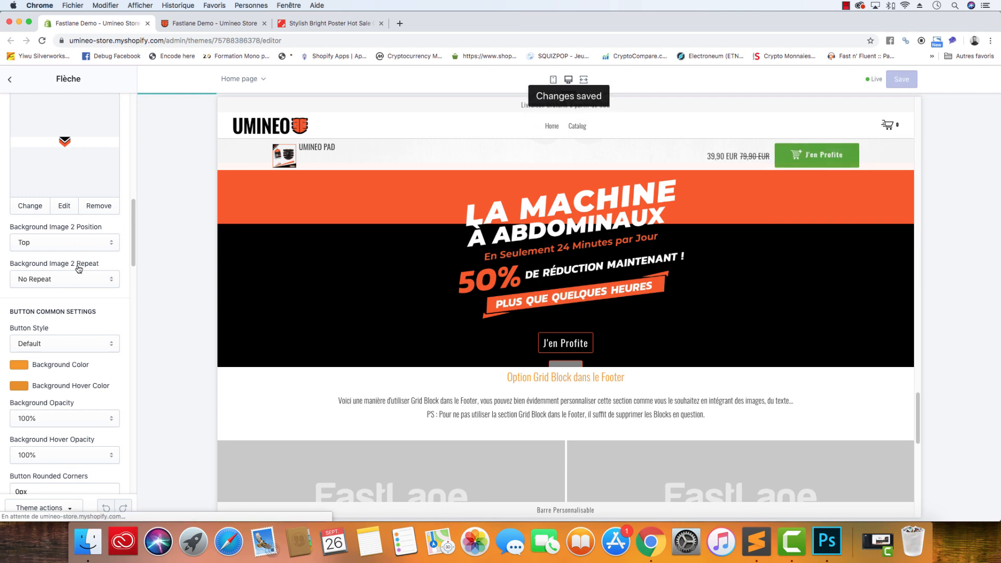
# Review the Flèche section's settings and how the arrow area looks beneath the offer block in the page preview
pyautogui.scroll(-5, 79, 269)
pyautogui.scroll(-5, 78, 269)
pyautogui.scroll(-3, 79, 268)
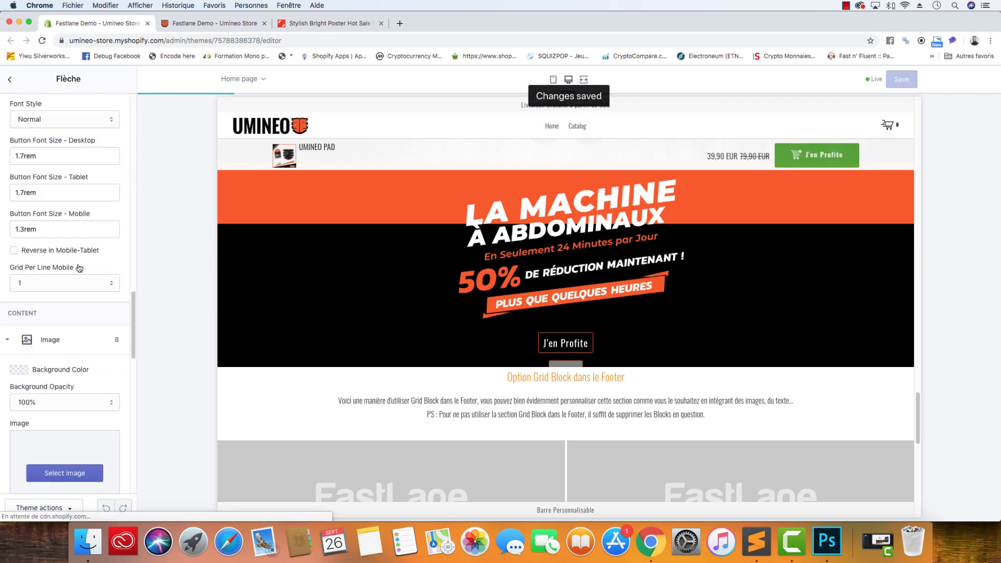
pyautogui.scroll(-2, 79, 268)
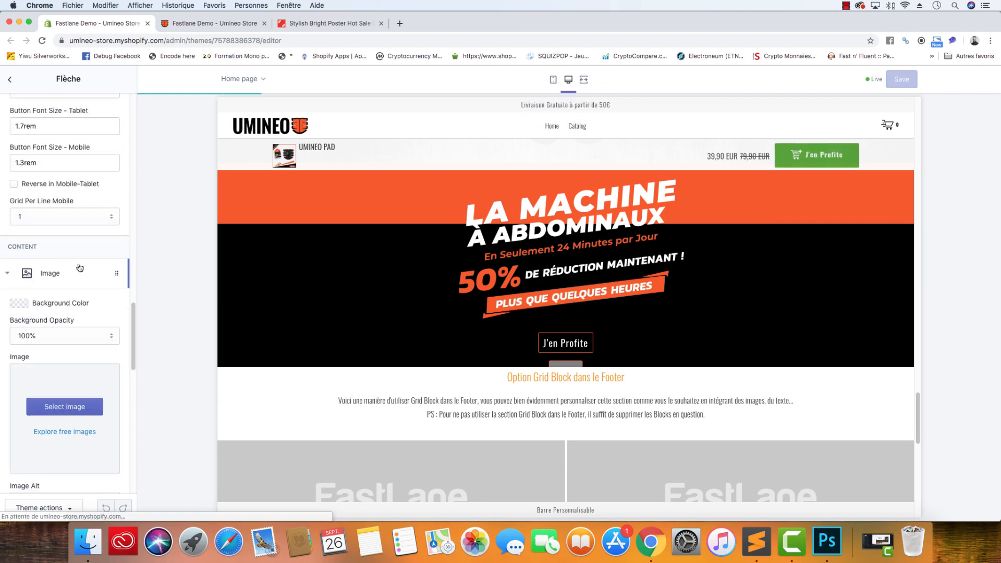
pyautogui.scroll(-1, 485, 270)
pyautogui.scroll(8, 489, 275)
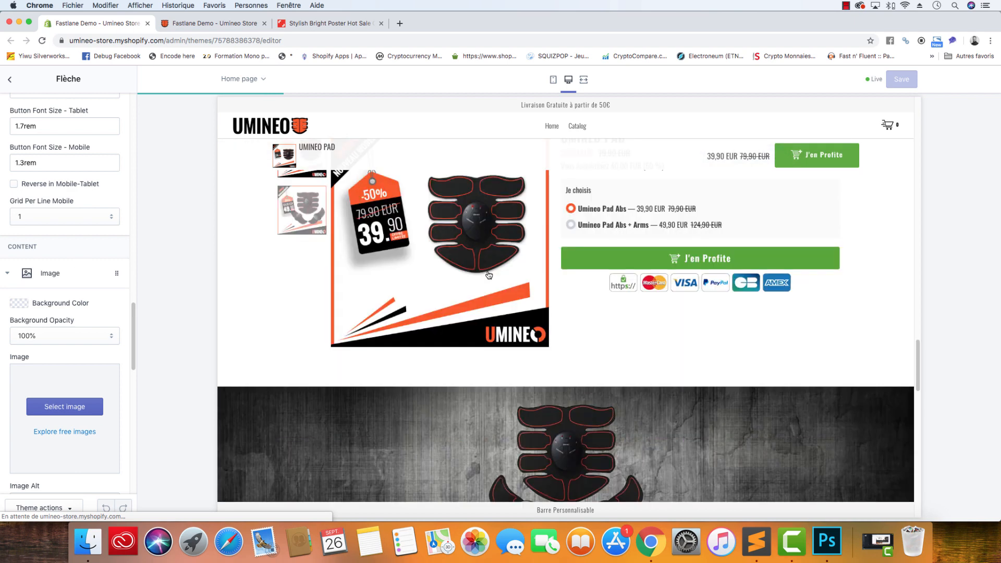
pyautogui.scroll(-2, 489, 275)
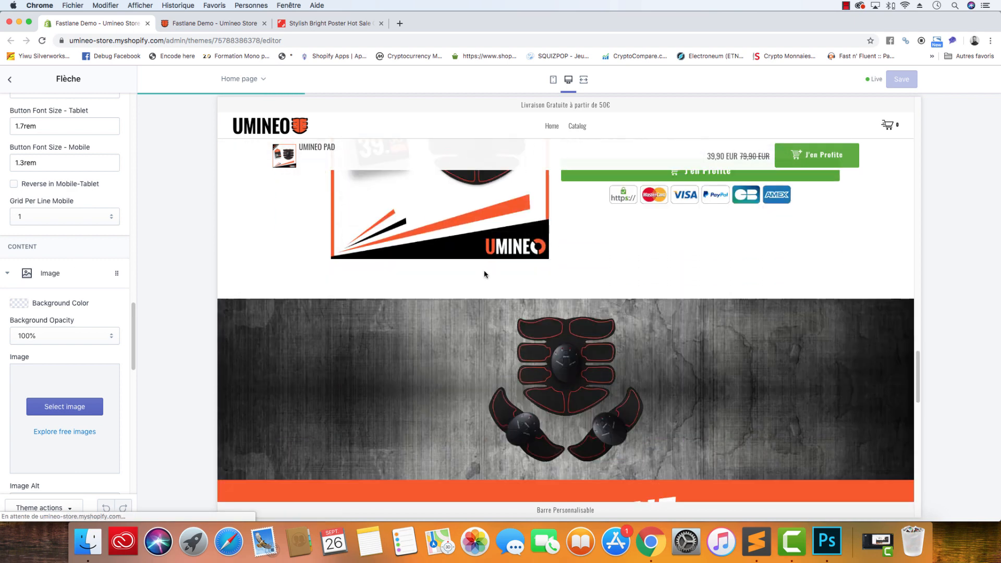
pyautogui.scroll(-6, 389, 349)
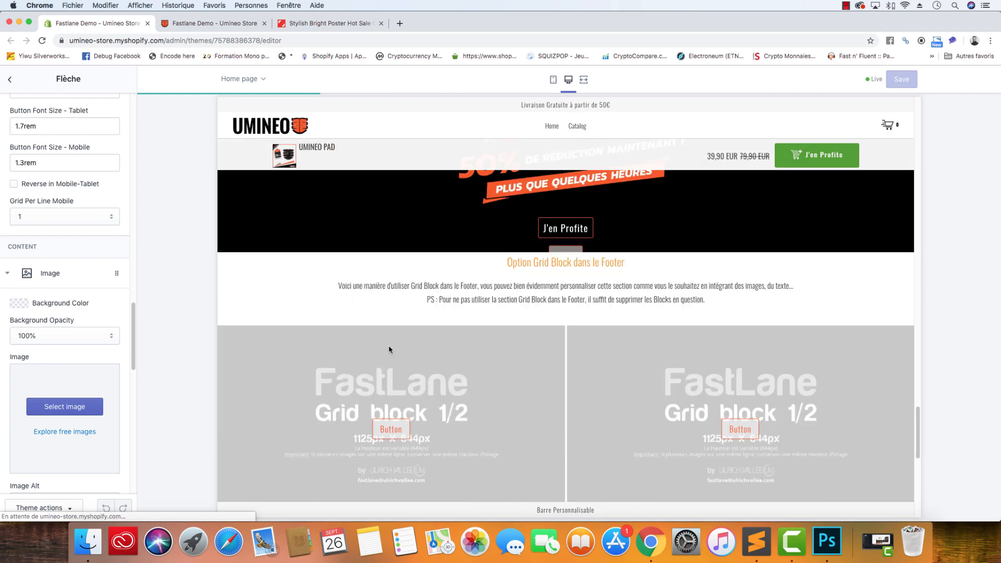
pyautogui.scroll(2, 389, 349)
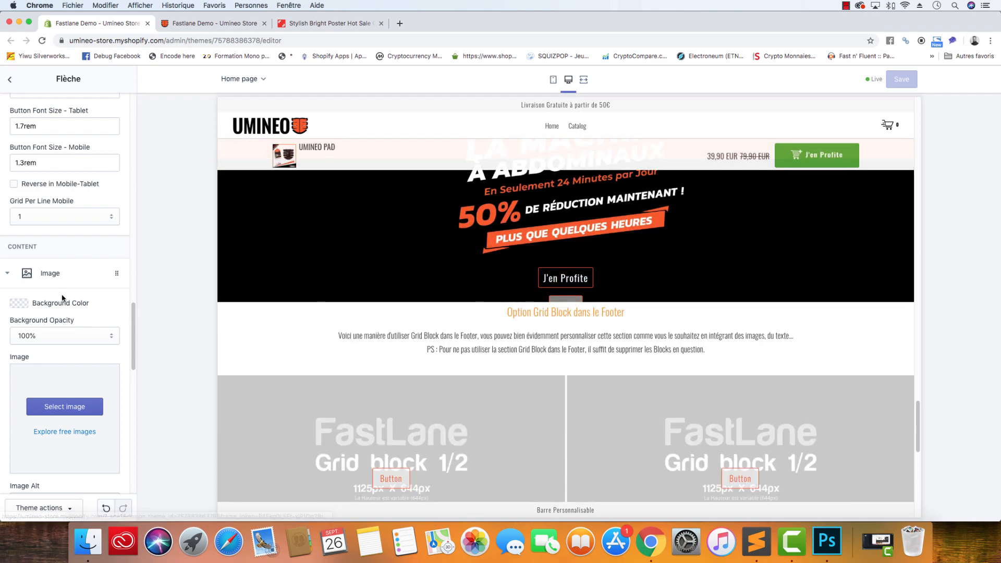
# Choose the black and orange arrow image from the library as the image of the Flèche section's Image block
pyautogui.scroll(-6, 65, 323)
pyautogui.scroll(8, 65, 330)
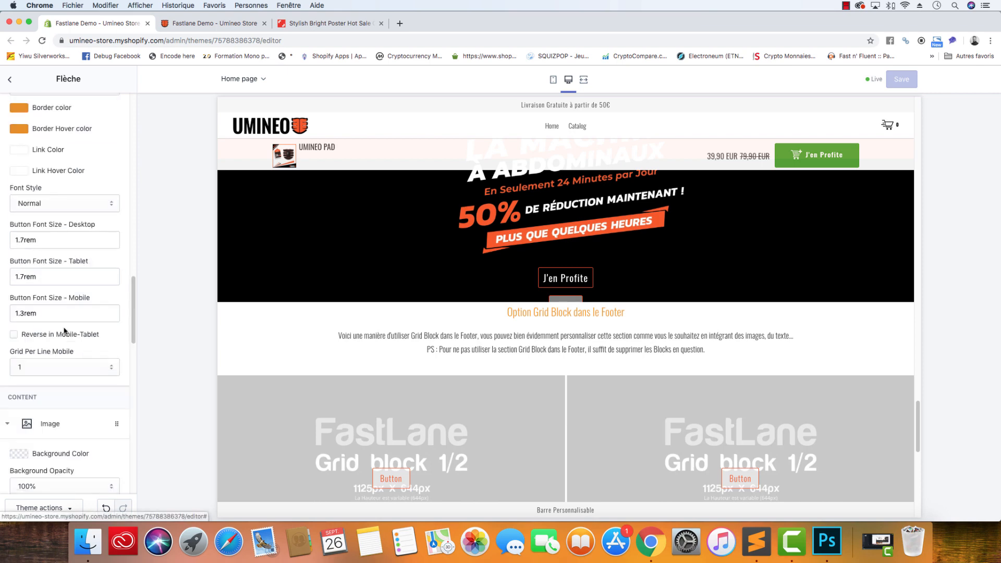
pyautogui.scroll(-3, 65, 330)
pyautogui.click(64, 324)
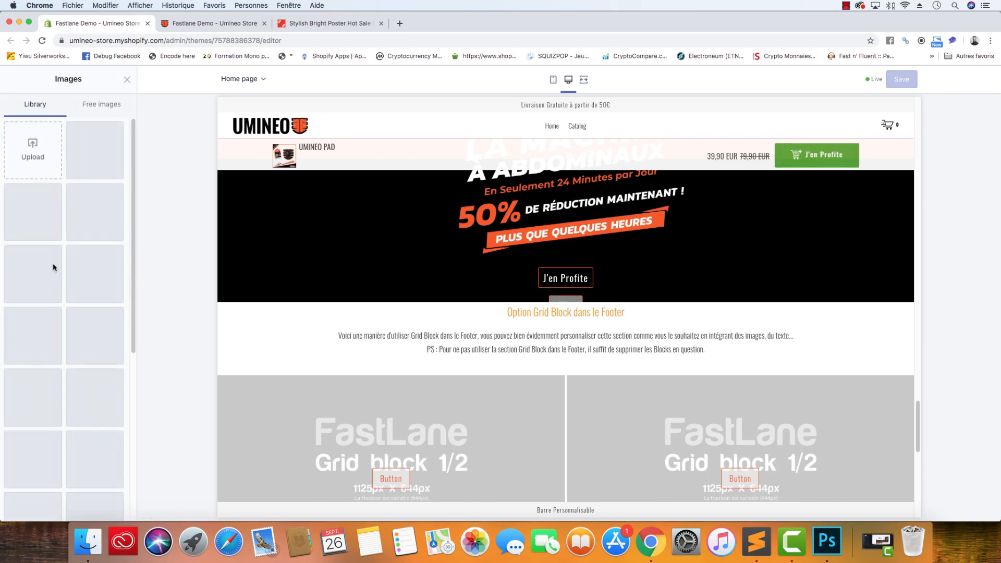
pyautogui.doubleClick(95, 219)
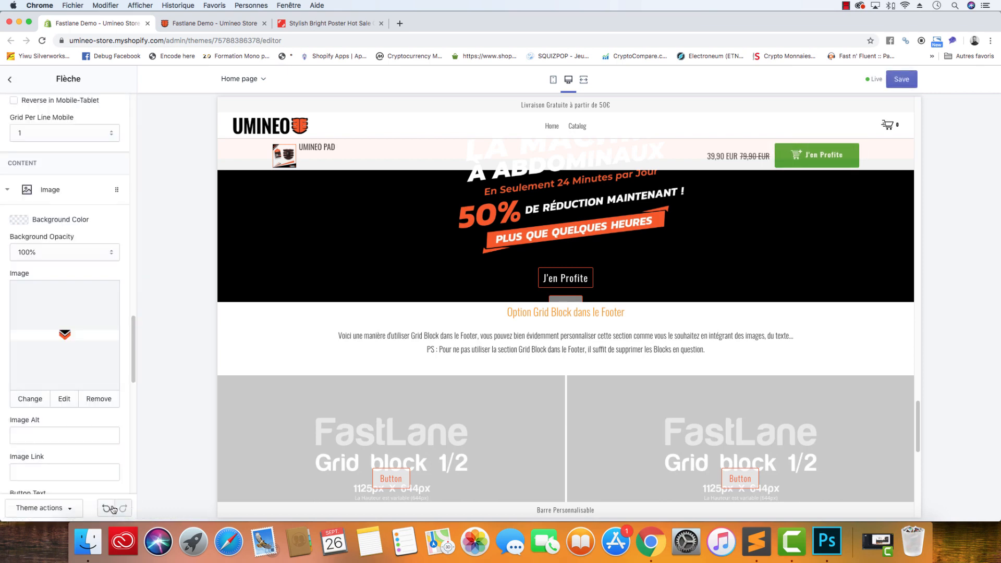
# Clear the remaining button text of the Flèche section's Image block
pyautogui.scroll(-3, 84, 344)
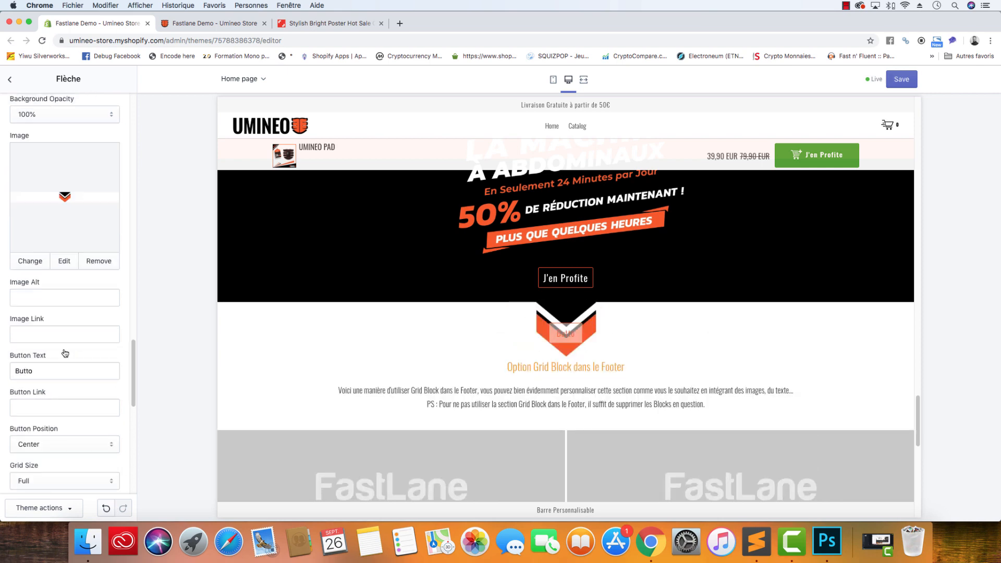
pyautogui.moveTo(33, 372); pyautogui.dragTo(3, 371)
pyautogui.press('BackSpace')
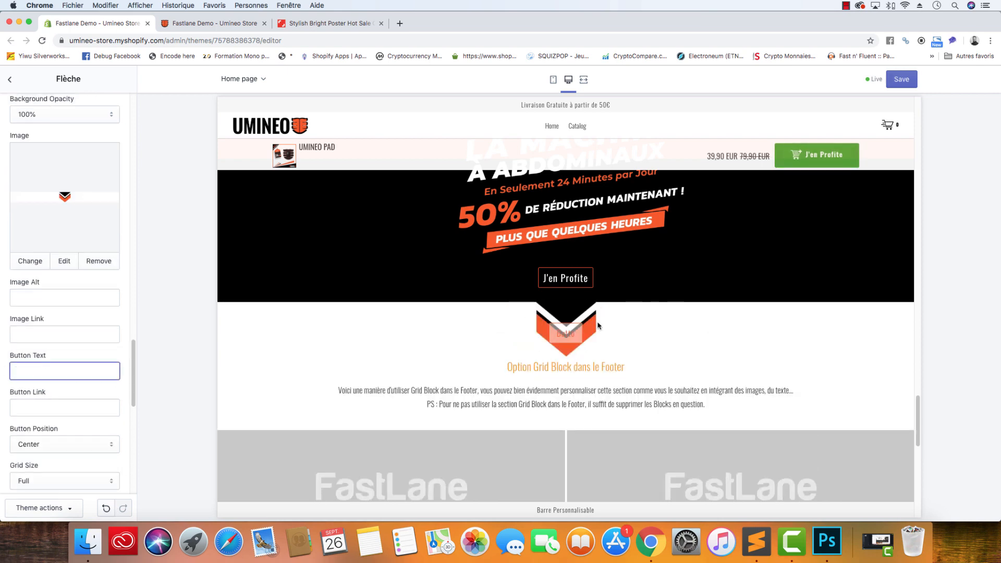
# Set the Image block's grid size to Two Third and save the theme
pyautogui.scroll(-4, 71, 436)
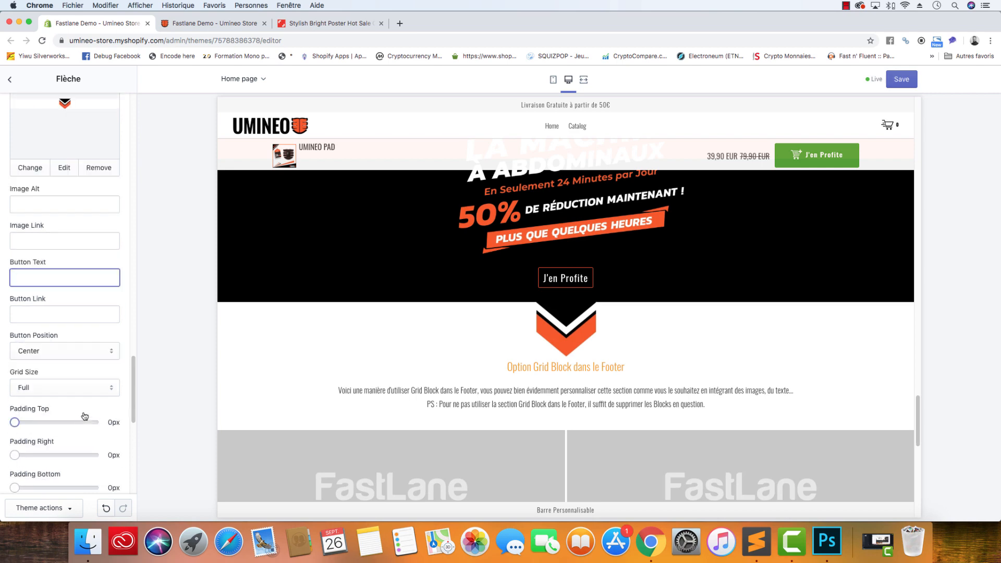
pyautogui.click(81, 388)
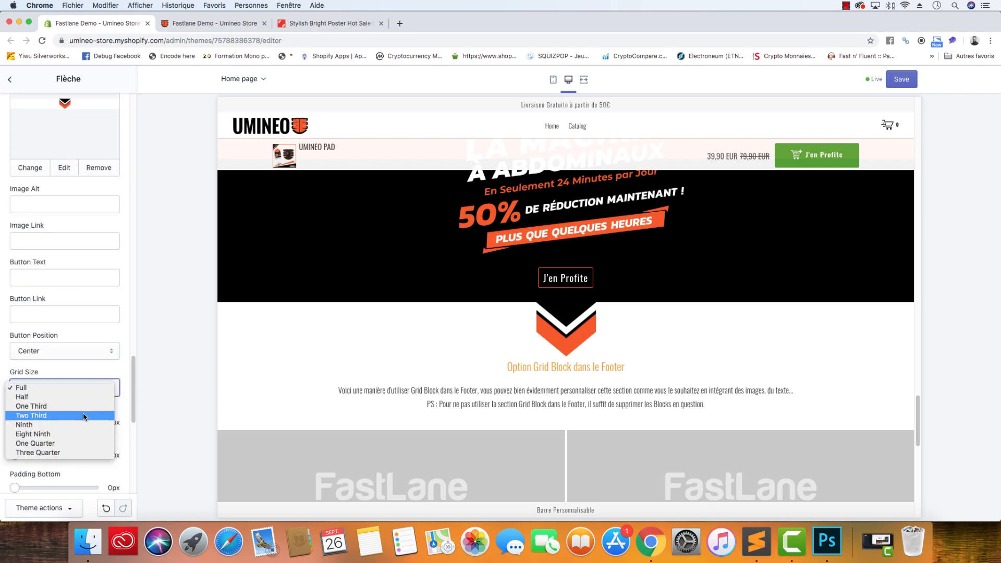
pyautogui.click(84, 417)
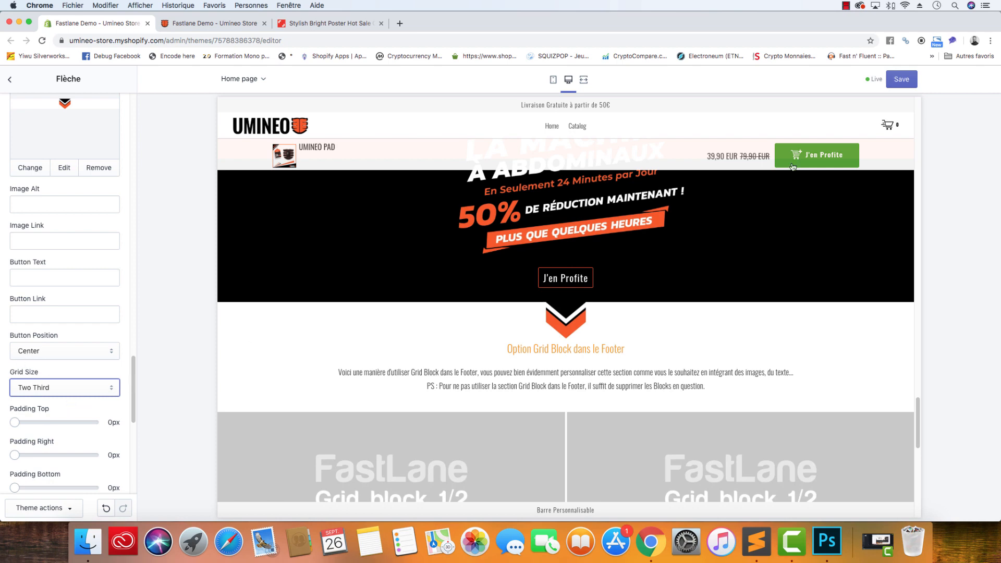
pyautogui.click(900, 81)
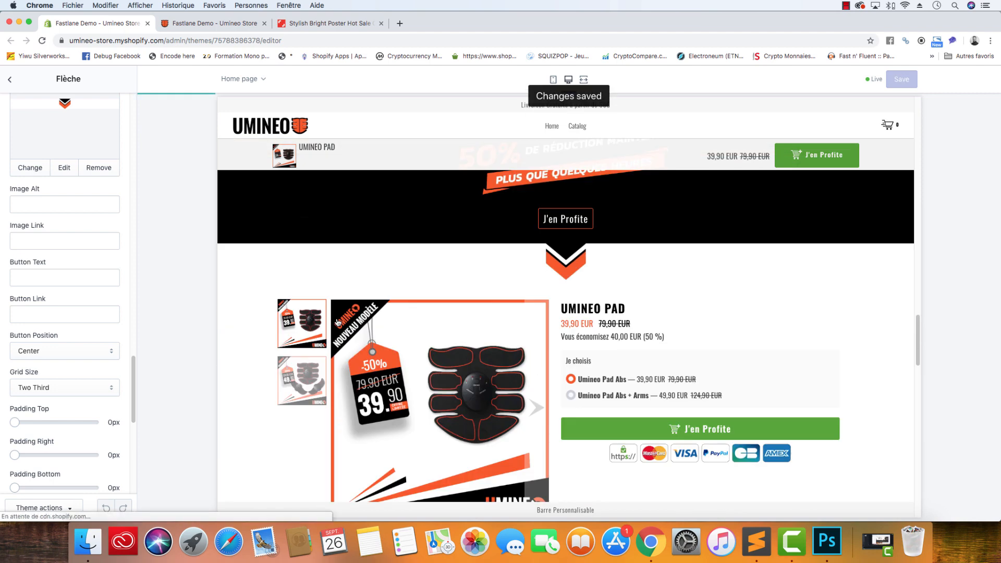
# Reload the live storefront page and check the new offer block with the arrow beneath it
pyautogui.click(204, 23)
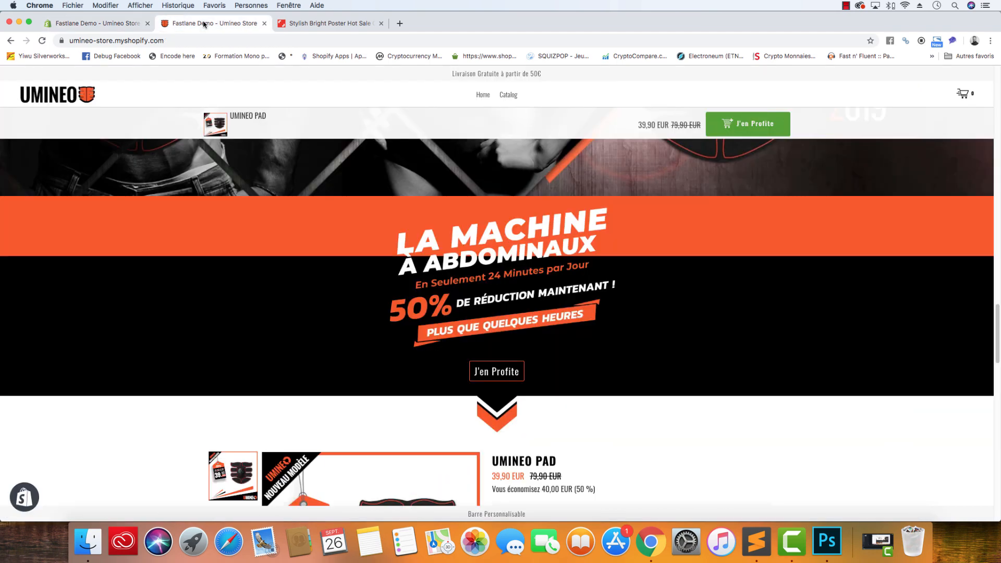
pyautogui.click(41, 42)
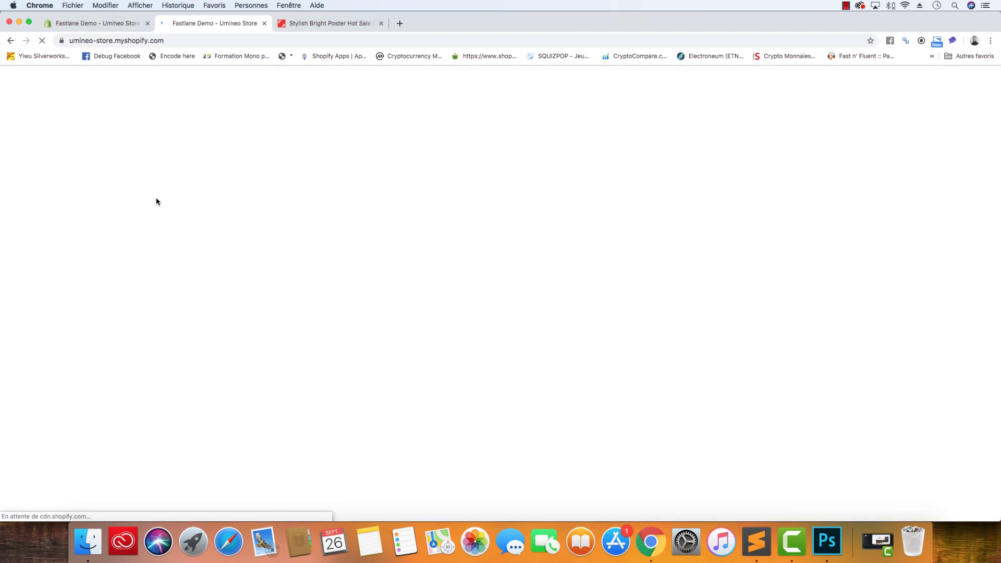
pyautogui.click(123, 24)
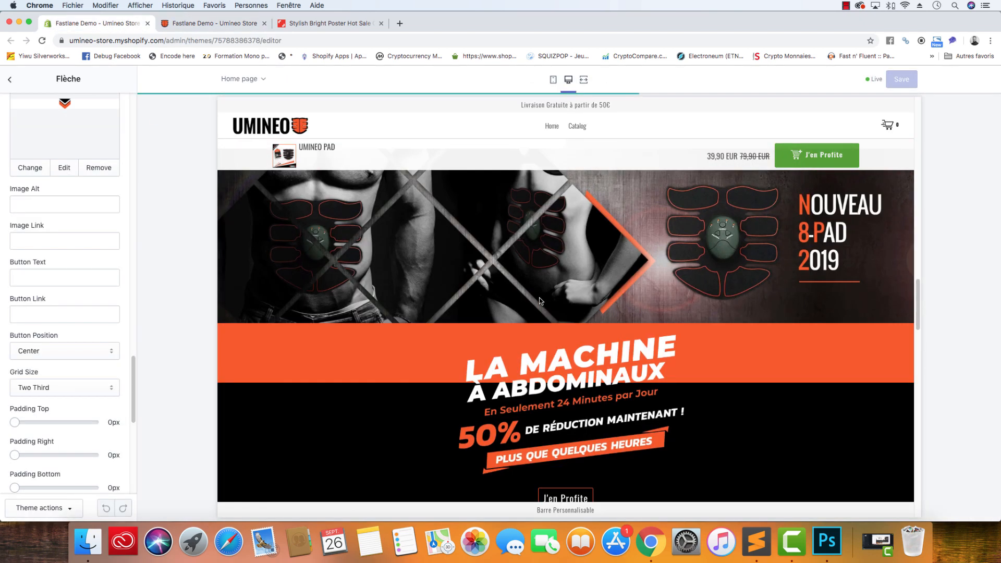
pyautogui.click(220, 24)
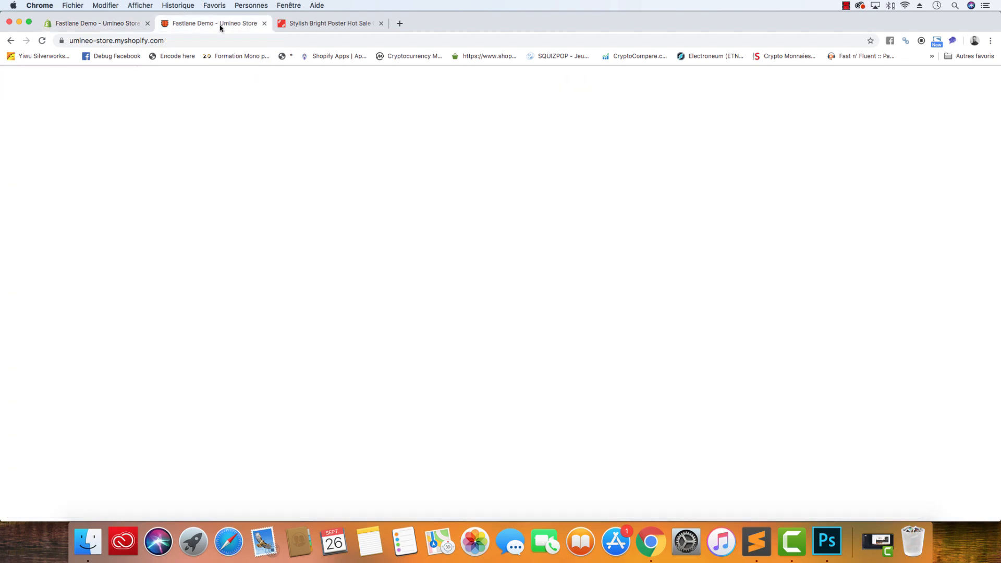
pyautogui.scroll(-15, 257, 214)
pyautogui.scroll(5, 256, 215)
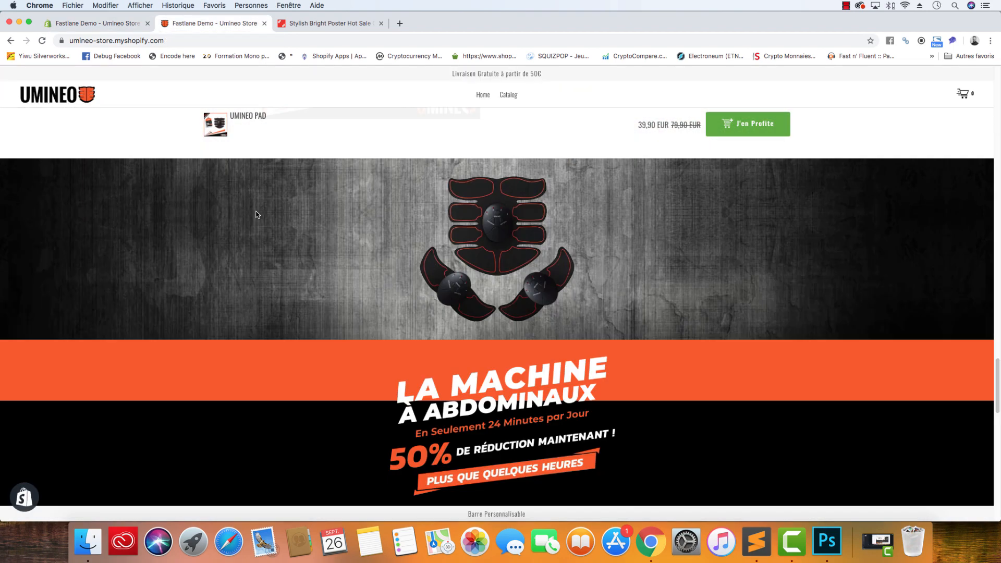
pyautogui.scroll(-3, 255, 213)
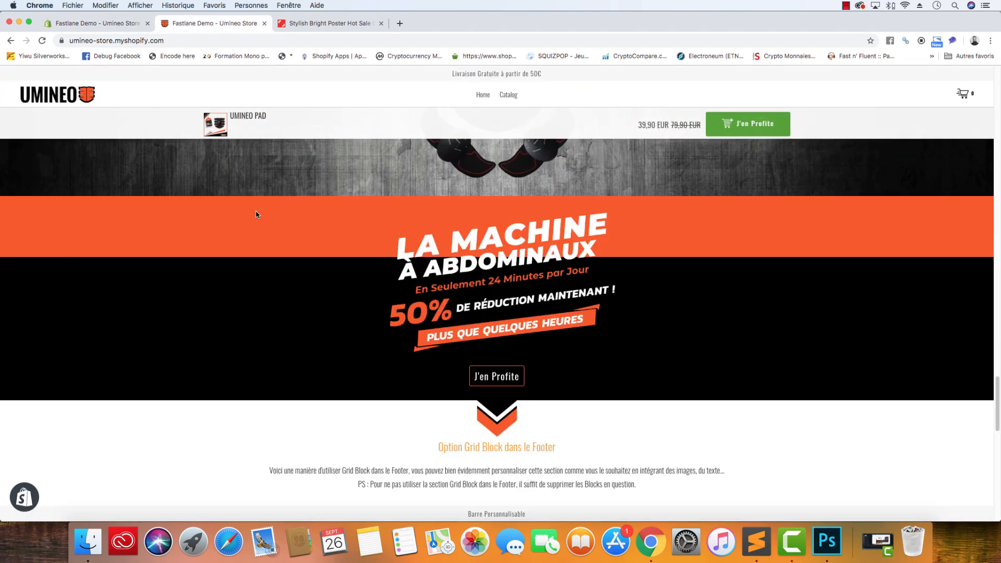
pyautogui.click(81, 30)
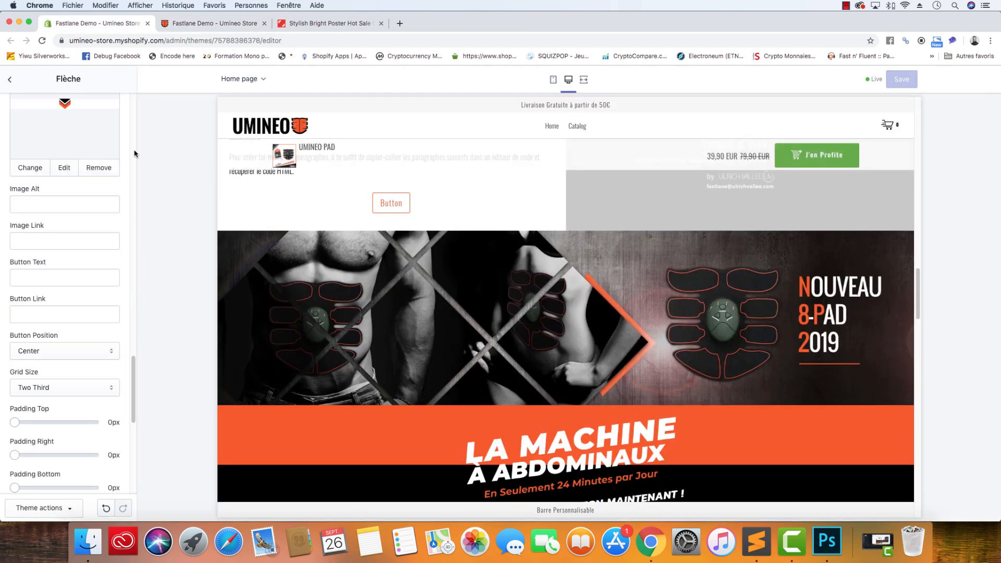
# Inspect the UMINEO PAD product title on the live storefront in the browser's developer tools
pyautogui.click(223, 24)
pyautogui.scroll(-4, 571, 306)
pyautogui.scroll(3, 571, 306)
pyautogui.scroll(-2, 571, 307)
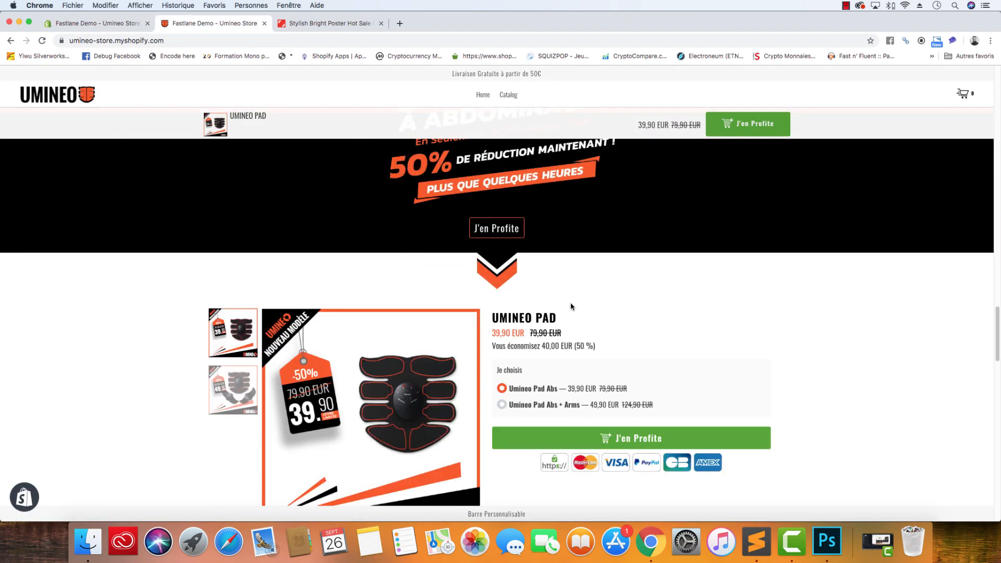
pyautogui.moveTo(564, 319); pyautogui.dragTo(479, 320)
pyautogui.rightClick(503, 317)
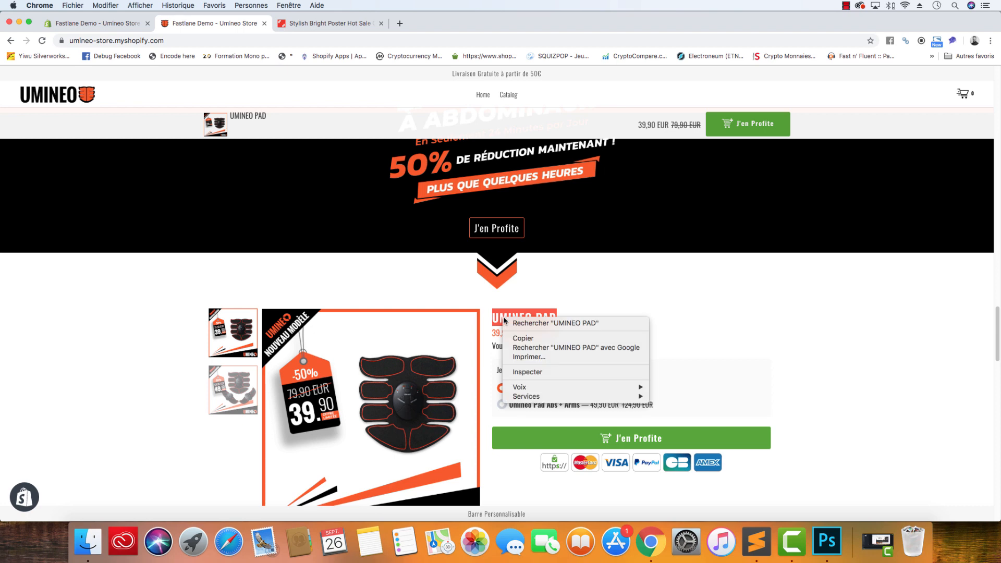
pyautogui.click(533, 372)
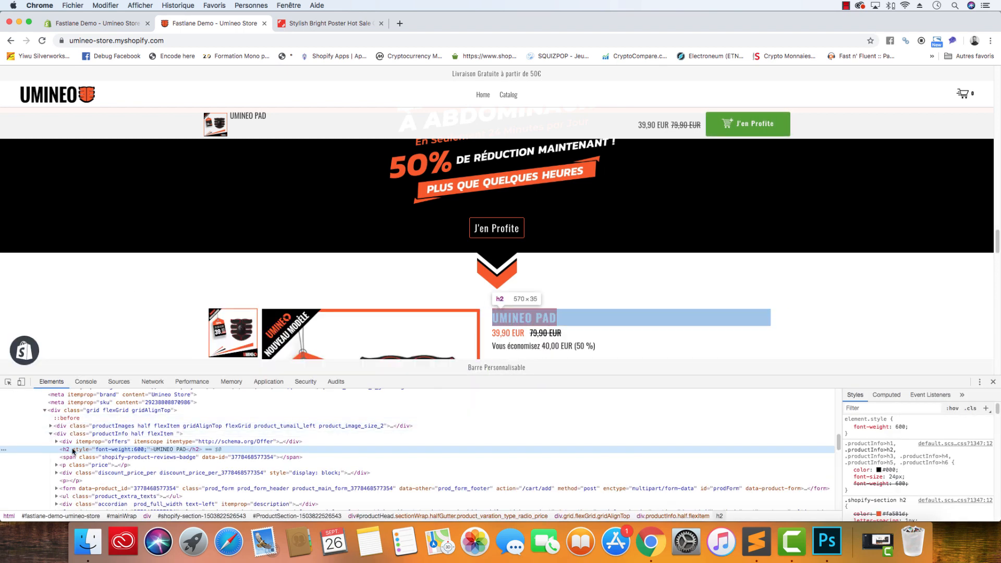
pyautogui.scroll(3, 71, 443)
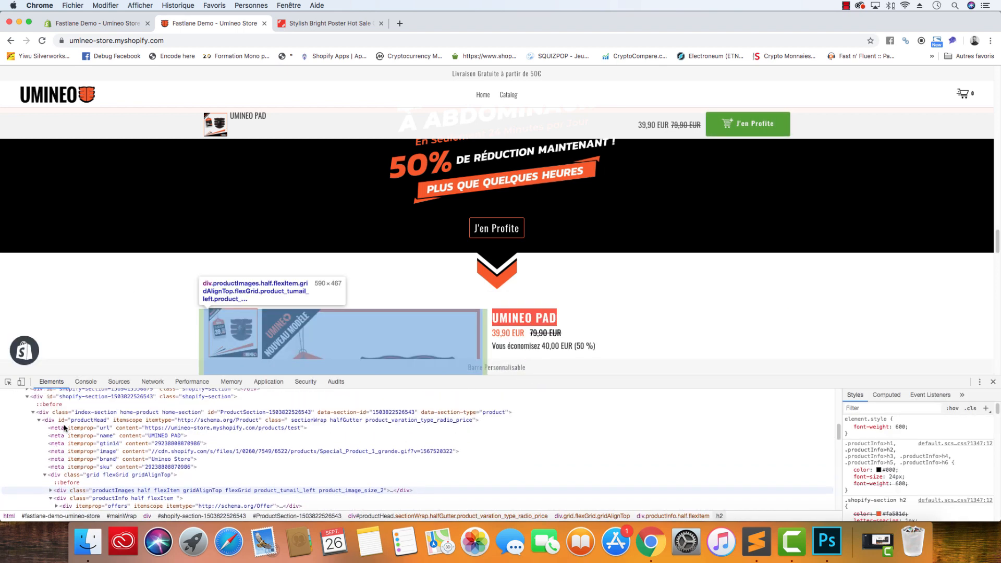
pyautogui.scroll(3, 65, 427)
pyautogui.click(73, 414)
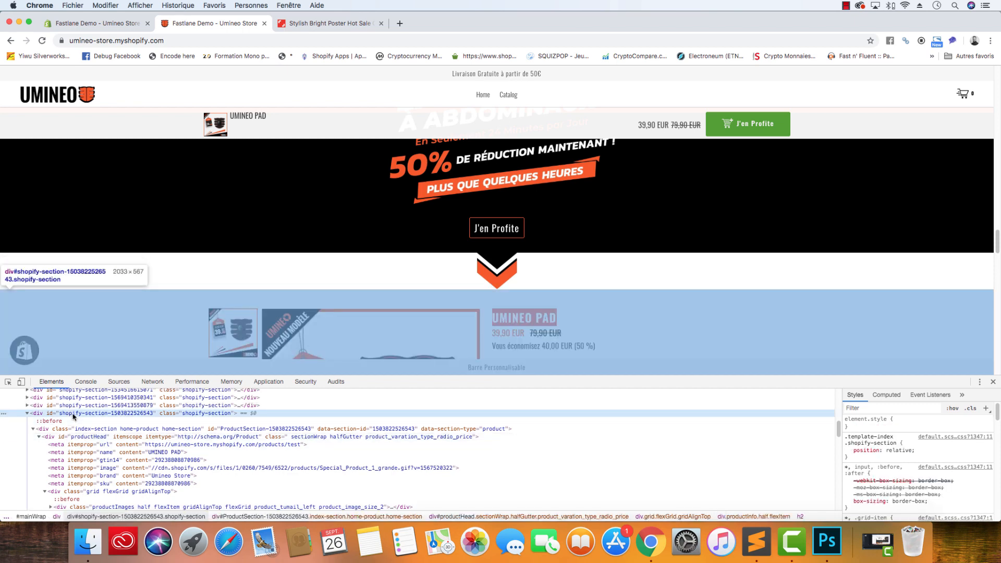
pyautogui.doubleClick(74, 413)
pyautogui.rightClick(75, 413)
pyautogui.click(79, 427)
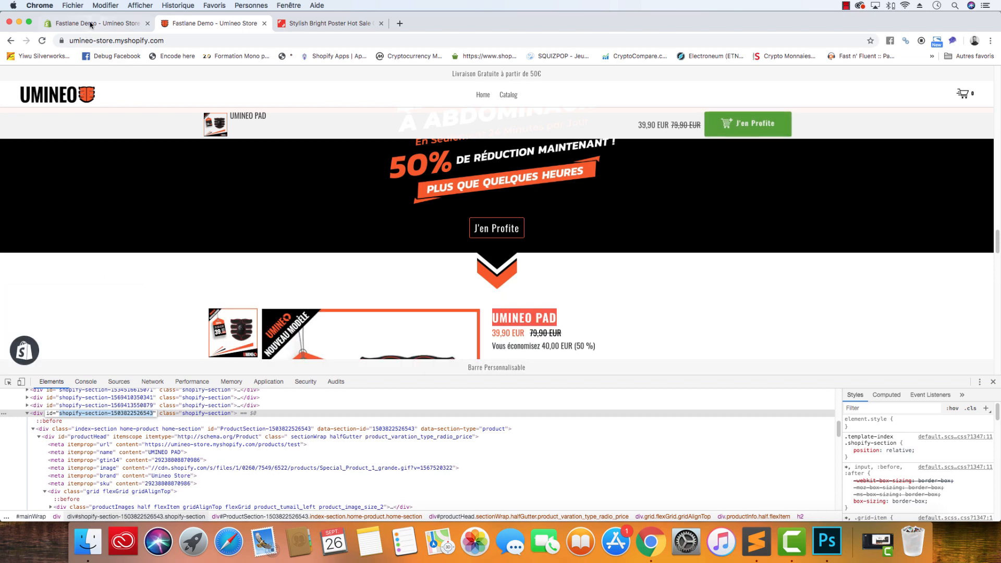
pyautogui.click(90, 23)
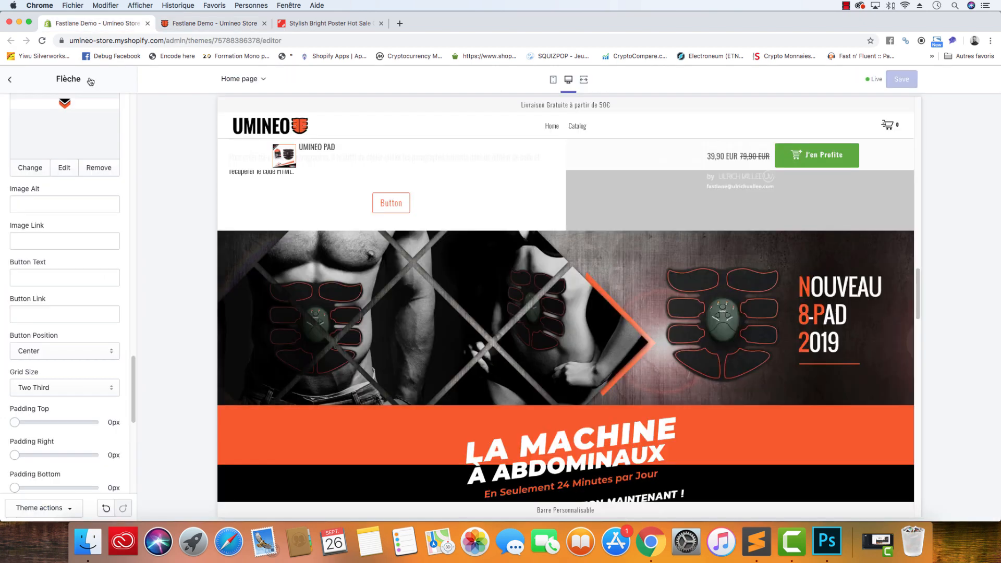
pyautogui.click(10, 79)
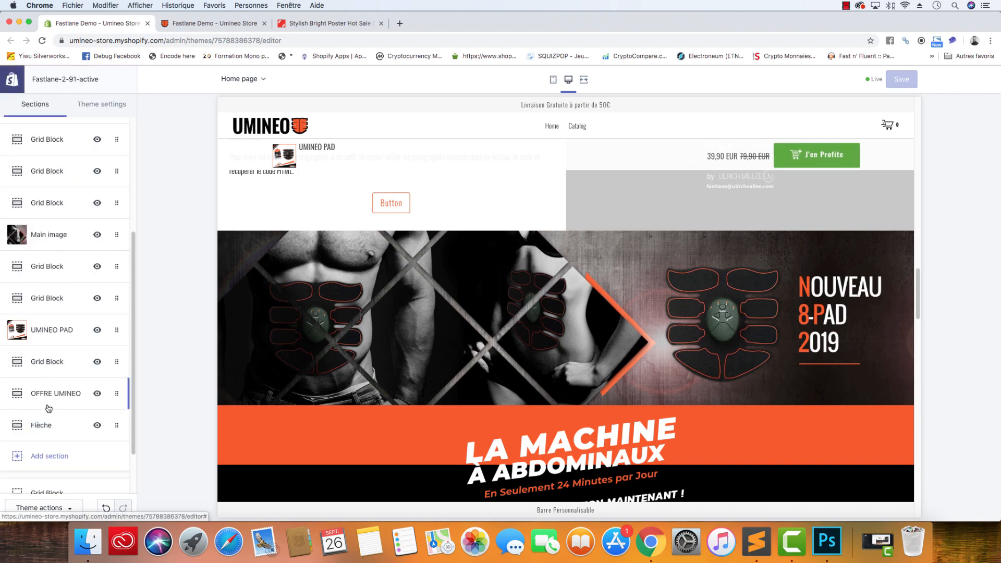
pyautogui.click(47, 394)
pyautogui.scroll(-15, 53, 328)
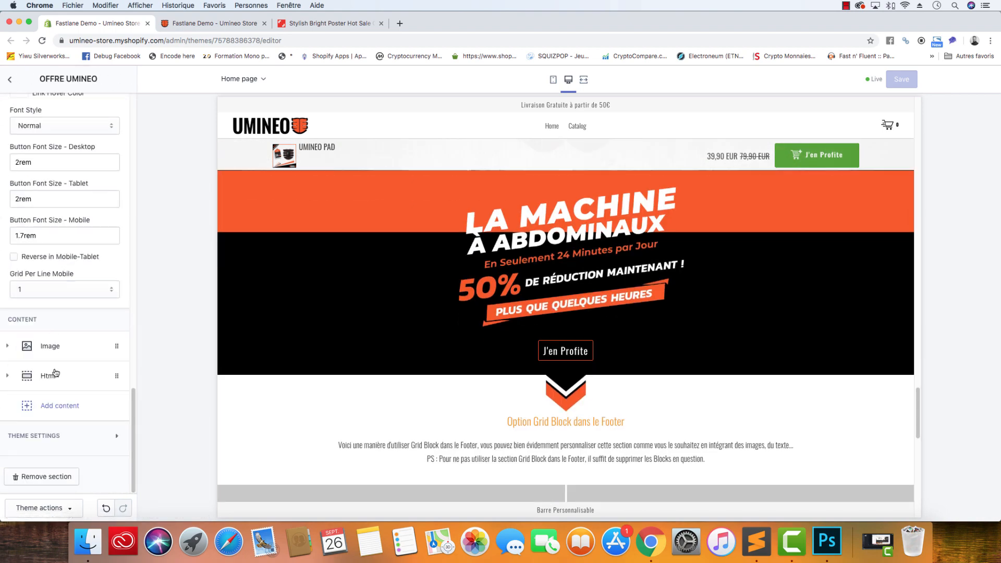
pyautogui.scroll(10, 56, 382)
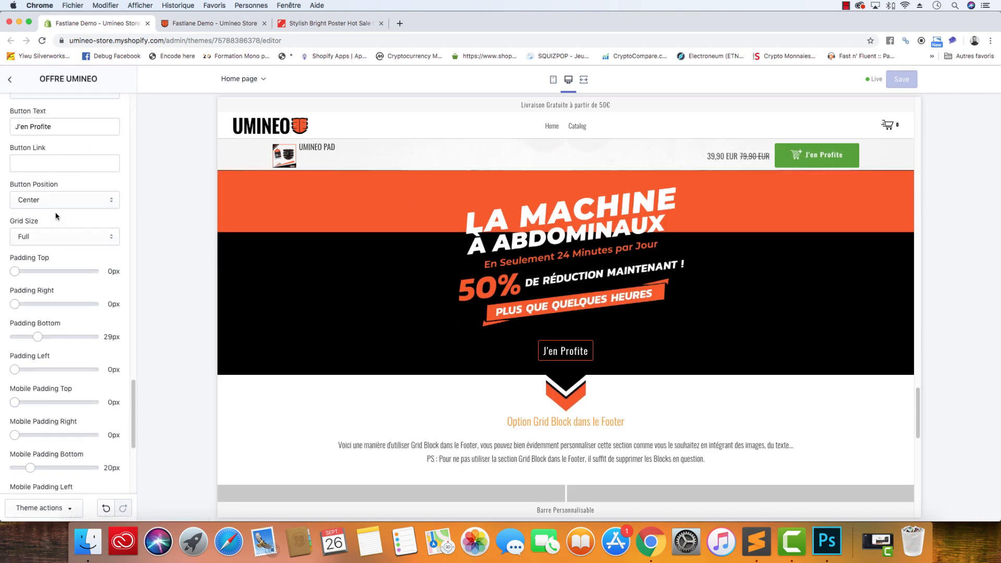
pyautogui.click(54, 165)
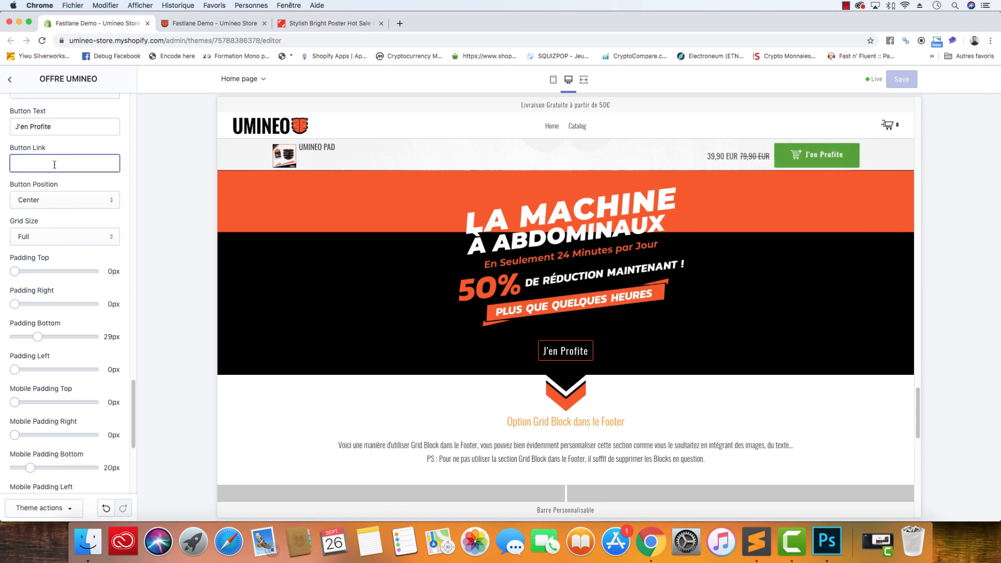
pyautogui.write('#')
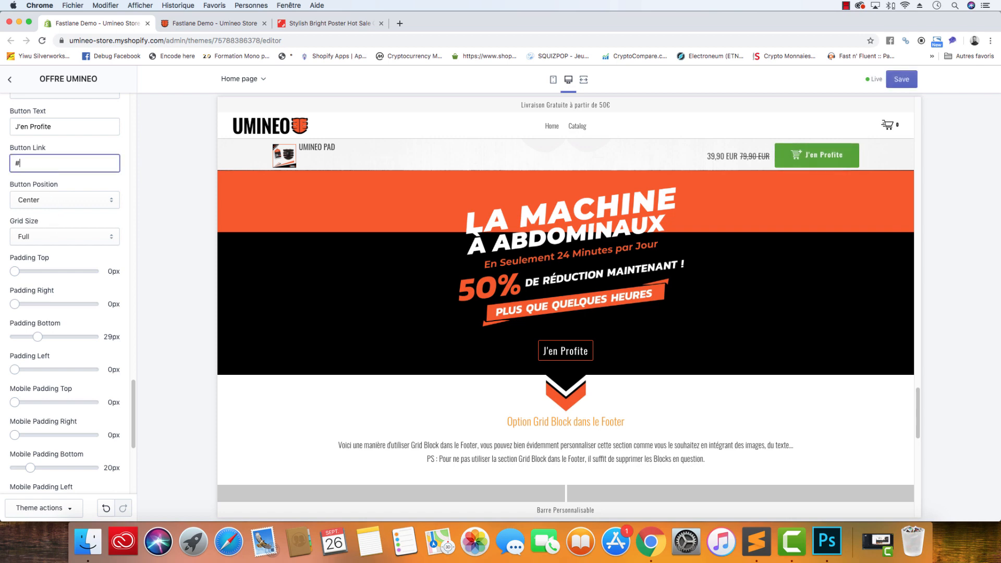
pyautogui.press('super+v')
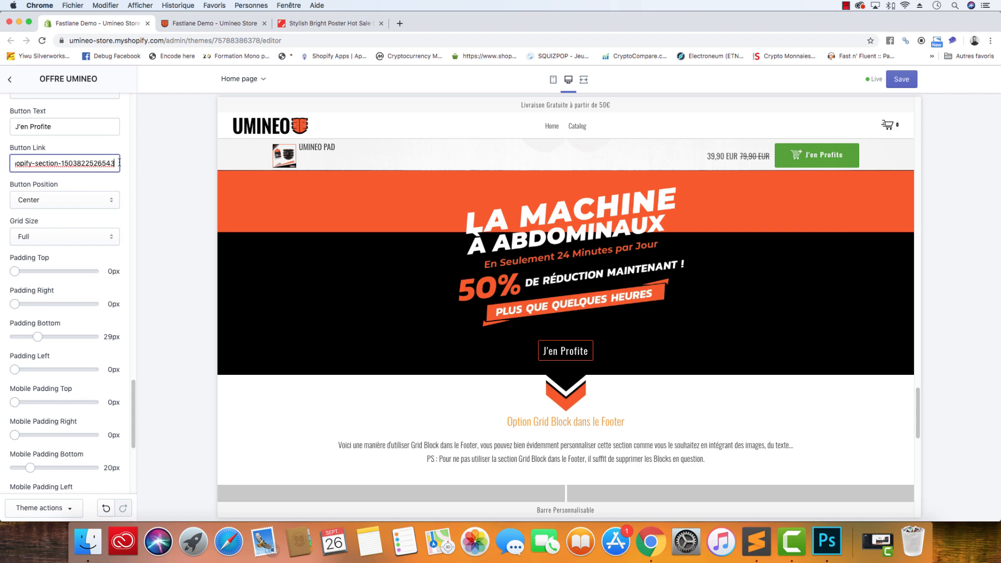
# Save the theme changes and test the offer block's J'en Profite button in the home page preview
pyautogui.moveTo(114, 163); pyautogui.dragTo(8, 165)
pyautogui.click(902, 80)
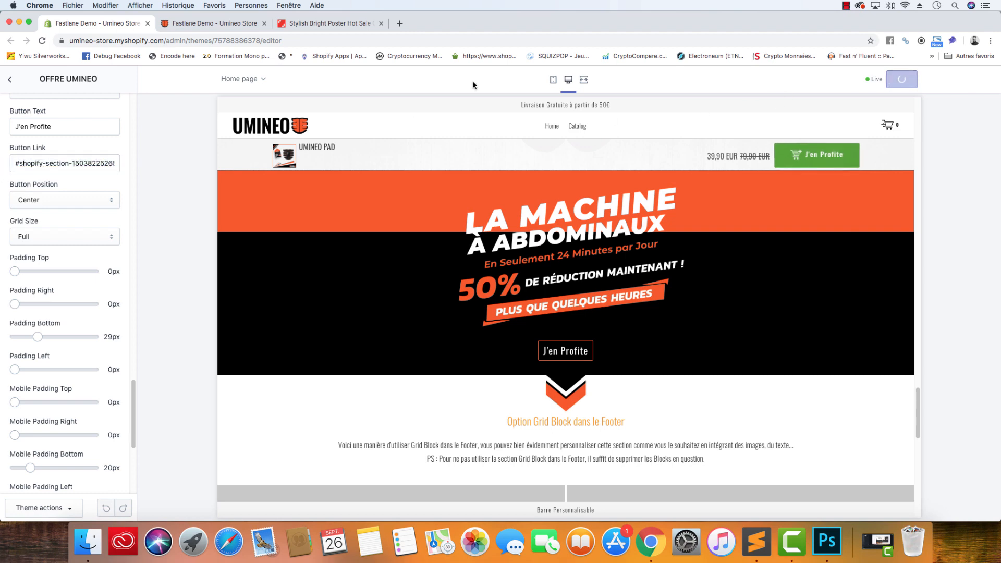
pyautogui.scroll(8, 581, 280)
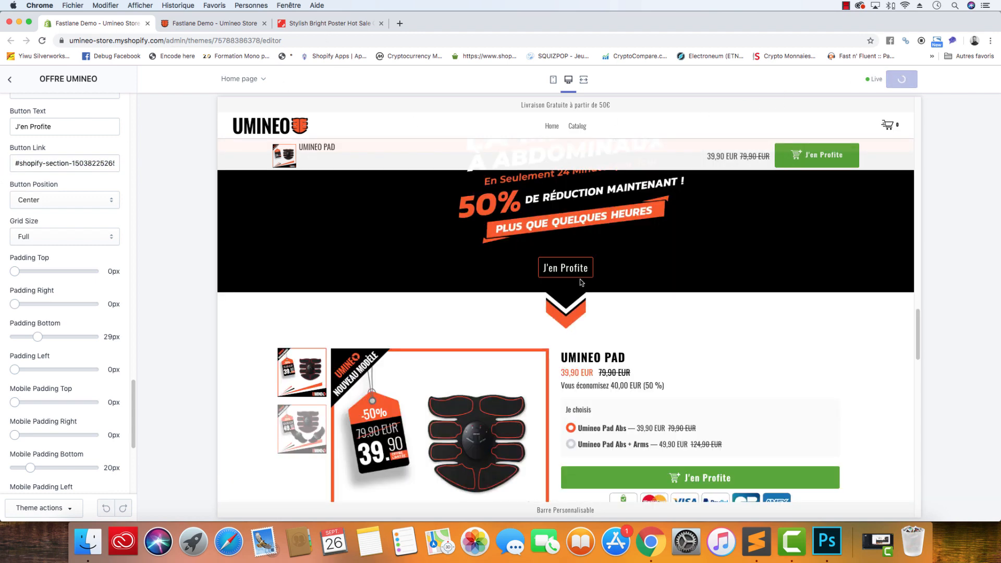
pyautogui.click(581, 284)
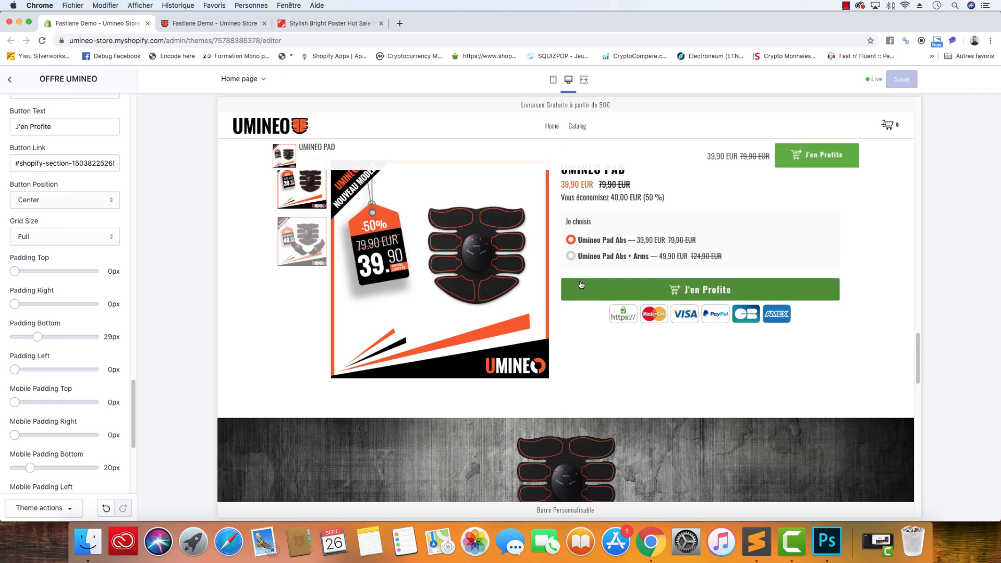
# Open Band_Arrow.psd from the OFFER2 folder in Photoshop, discarding its embedded colour profile
pyautogui.click(88, 543)
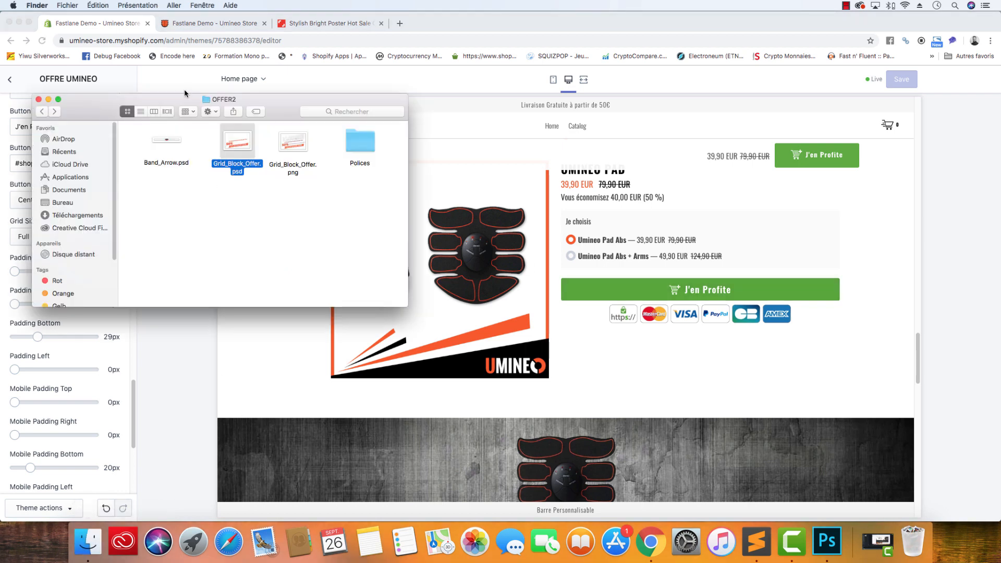
pyautogui.doubleClick(171, 144)
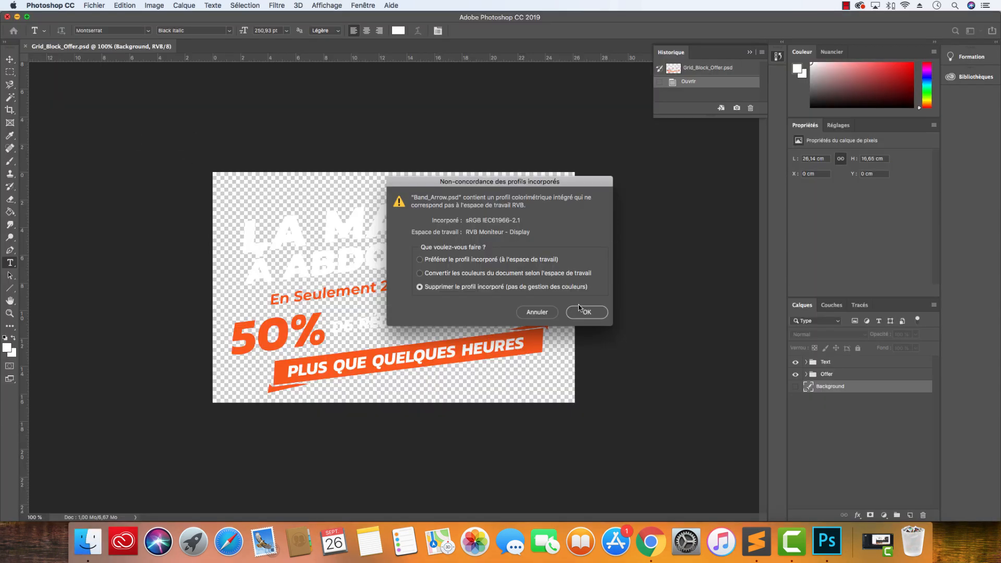
pyautogui.click(581, 311)
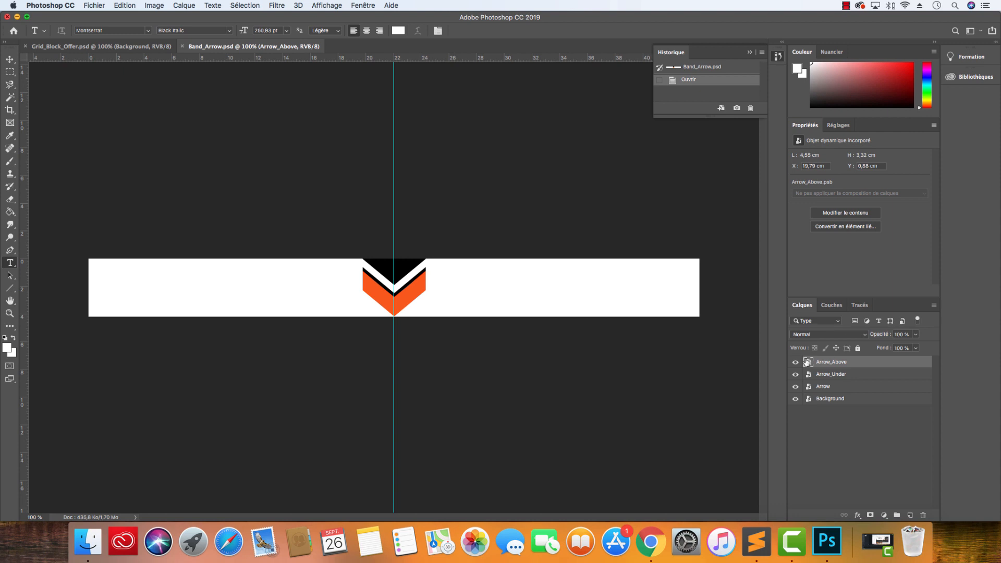
# Toggle the visibility of the Arrow_Under, Arrow and Background layers to examine what each one contributes to the band
pyautogui.click(796, 375)
pyautogui.click(796, 375)
pyautogui.click(796, 386)
pyautogui.click(796, 386)
pyautogui.click(797, 386)
pyautogui.click(796, 398)
pyautogui.click(796, 399)
pyautogui.click(797, 386)
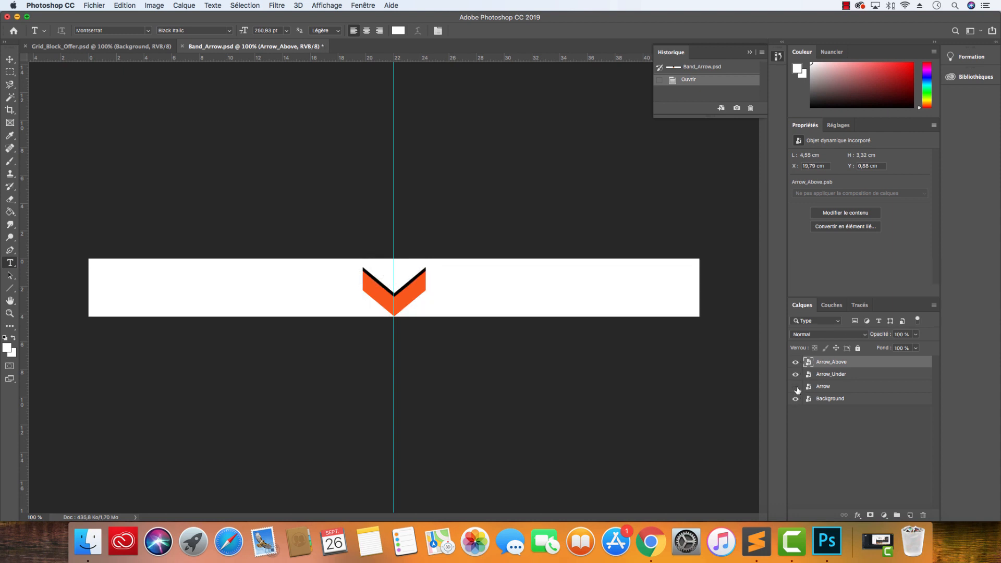
pyautogui.click(796, 386)
# Try a red ff0000 colour overlay on the Arrow_Above layer, then cancel it
pyautogui.doubleClick(867, 362)
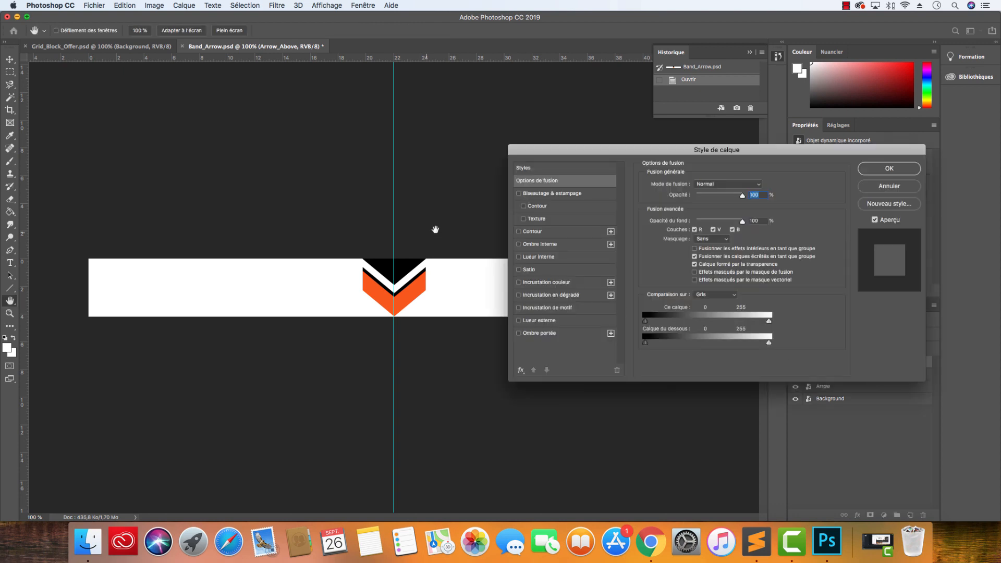
pyautogui.click(556, 282)
pyautogui.click(763, 186)
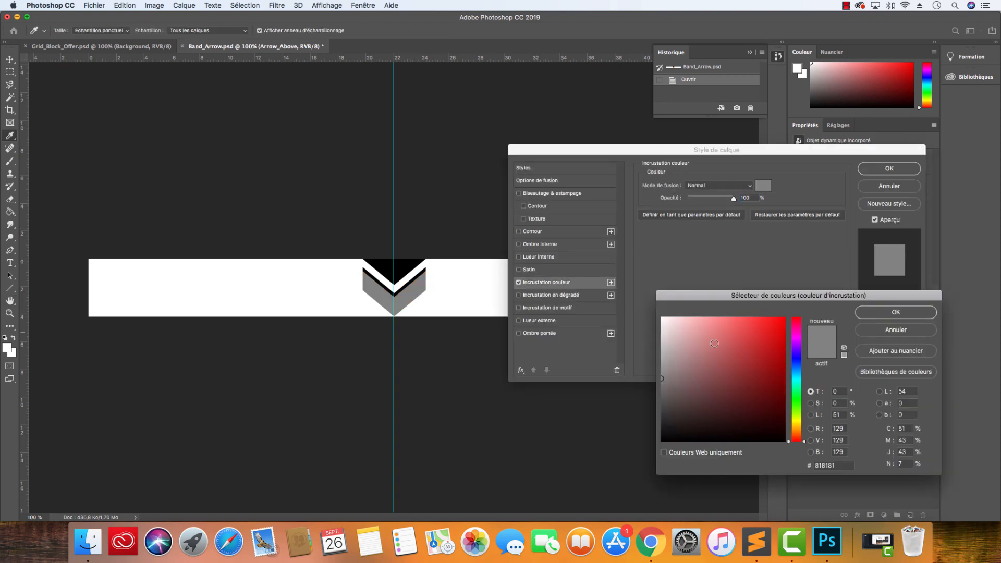
pyautogui.moveTo(714, 343); pyautogui.dragTo(786, 316)
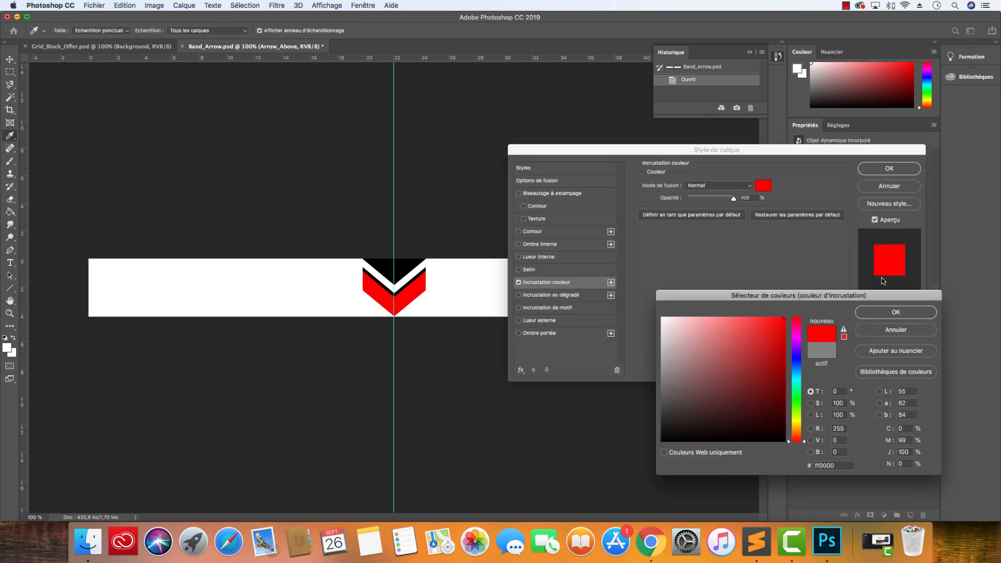
pyautogui.click(886, 329)
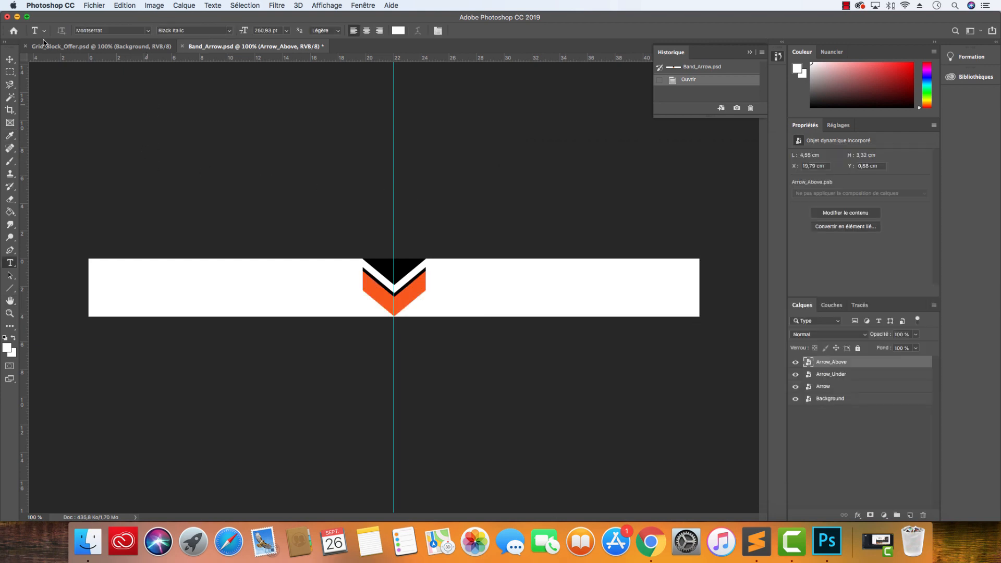
# Switch back to Chrome, close the developer tools on the live storefront and return to the theme editor
pyautogui.click(46, 46)
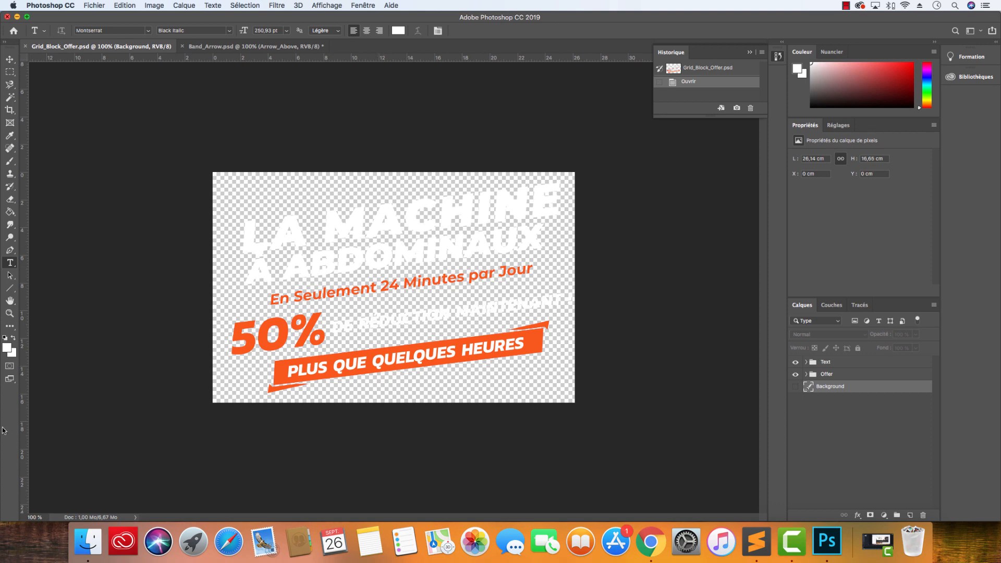
pyautogui.click(651, 542)
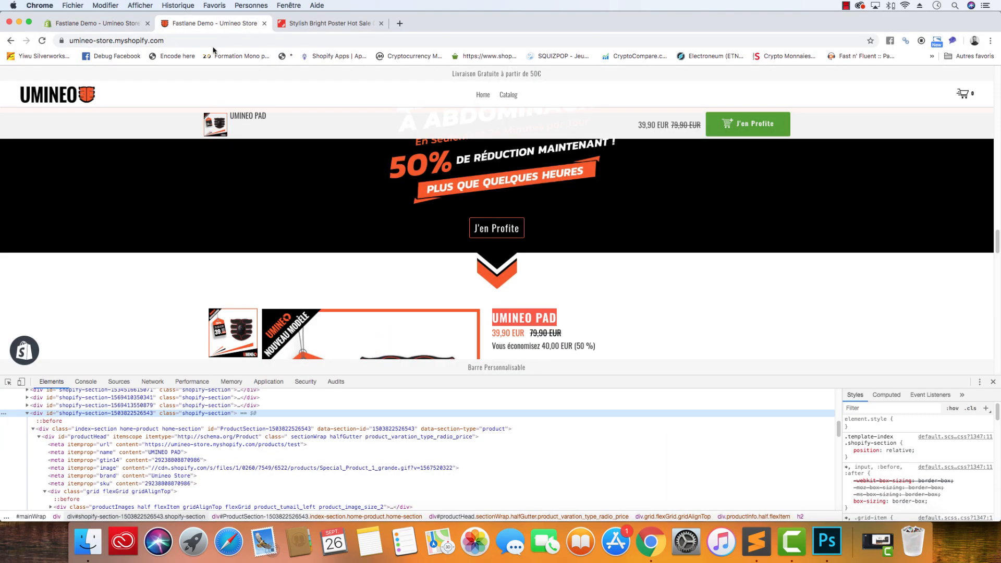
pyautogui.click(208, 23)
pyautogui.click(993, 382)
pyautogui.click(104, 23)
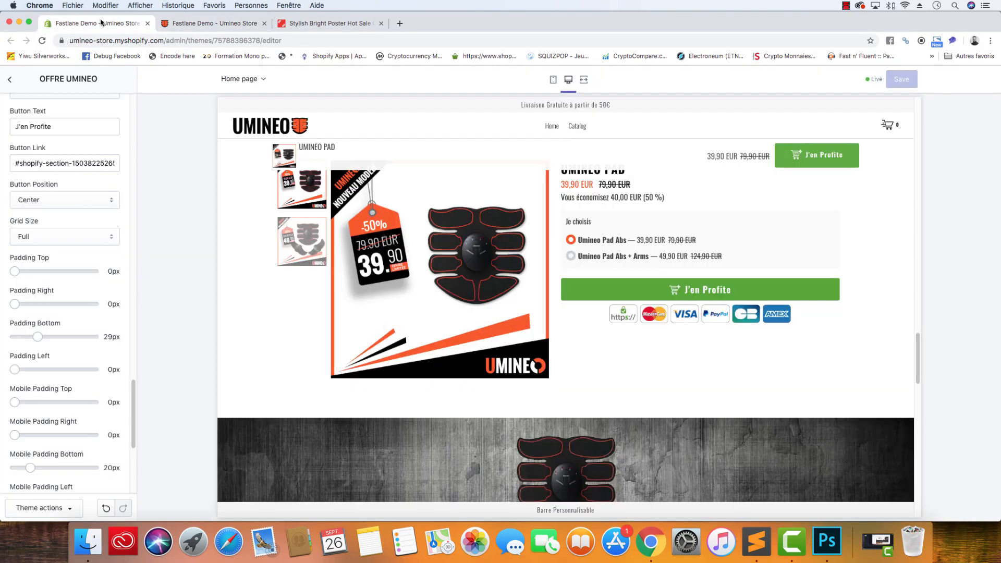
# Review the offer block, its arrow and the product section below in the desktop preview
pyautogui.scroll(-5, 575, 273)
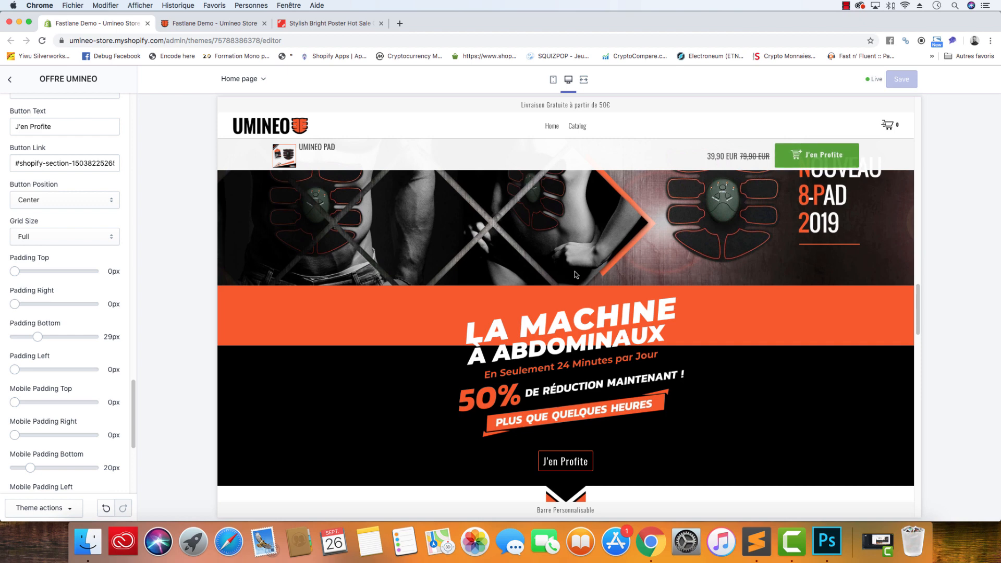
pyautogui.scroll(-3, 575, 274)
pyautogui.scroll(-2, 578, 427)
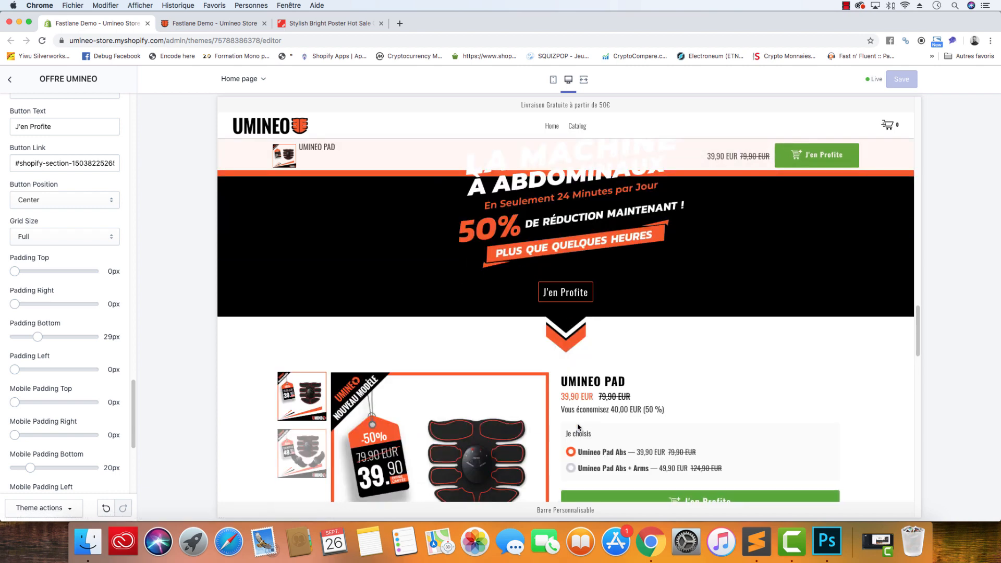
# Switch the preview to mobile view and check the offer block with the arrow beneath it
pyautogui.click(553, 79)
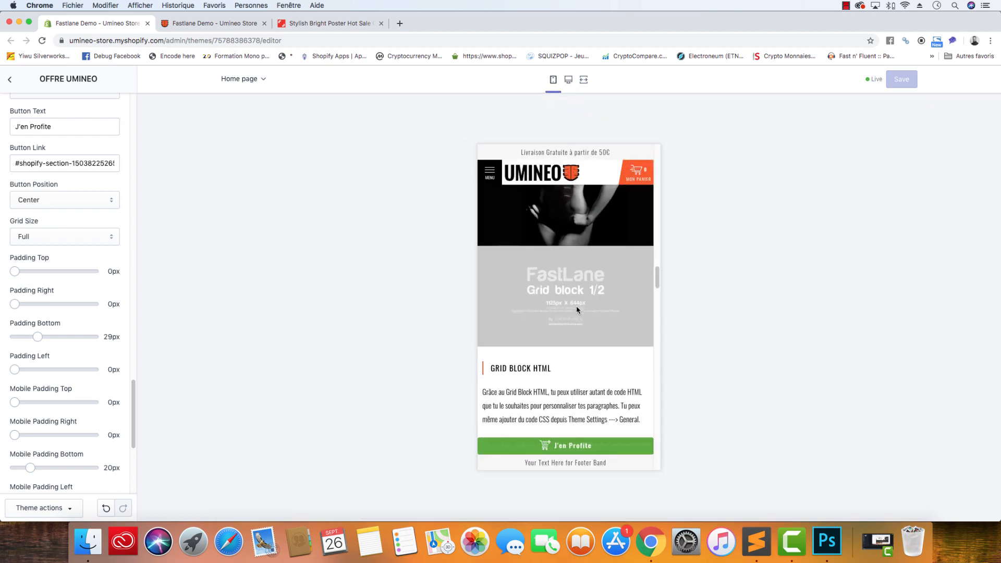
pyautogui.scroll(-5, 577, 309)
pyautogui.scroll(-7, 577, 309)
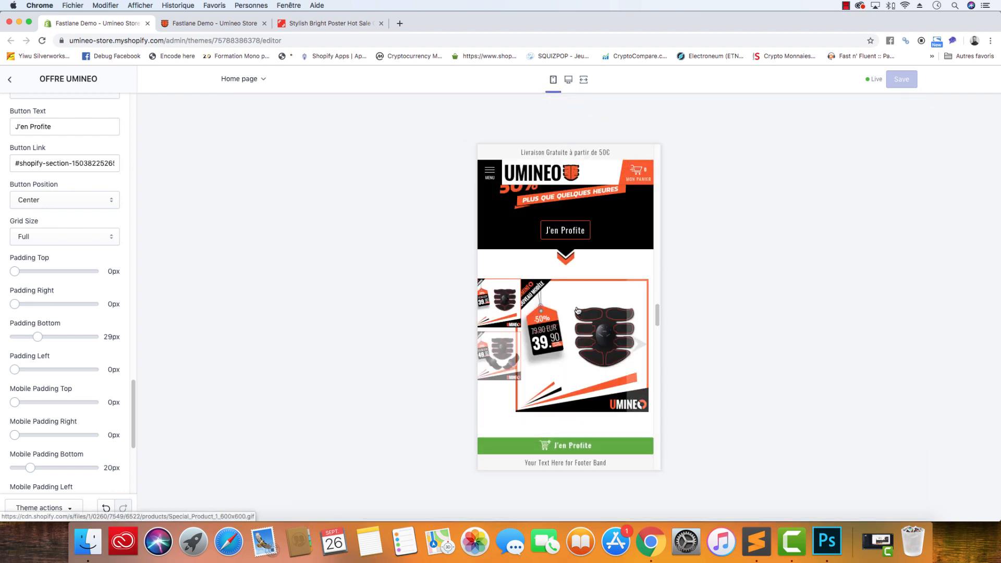
pyautogui.scroll(5, 577, 310)
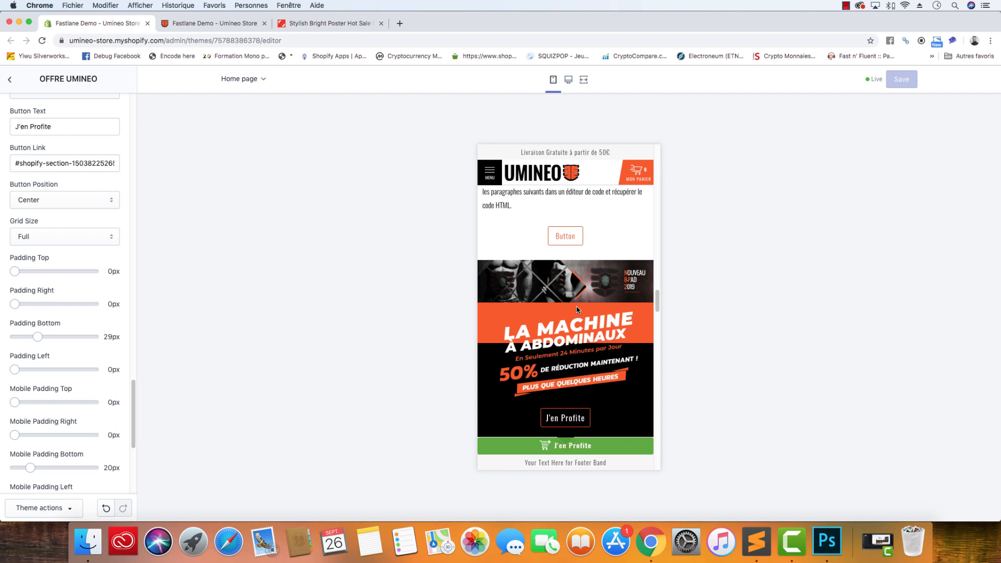